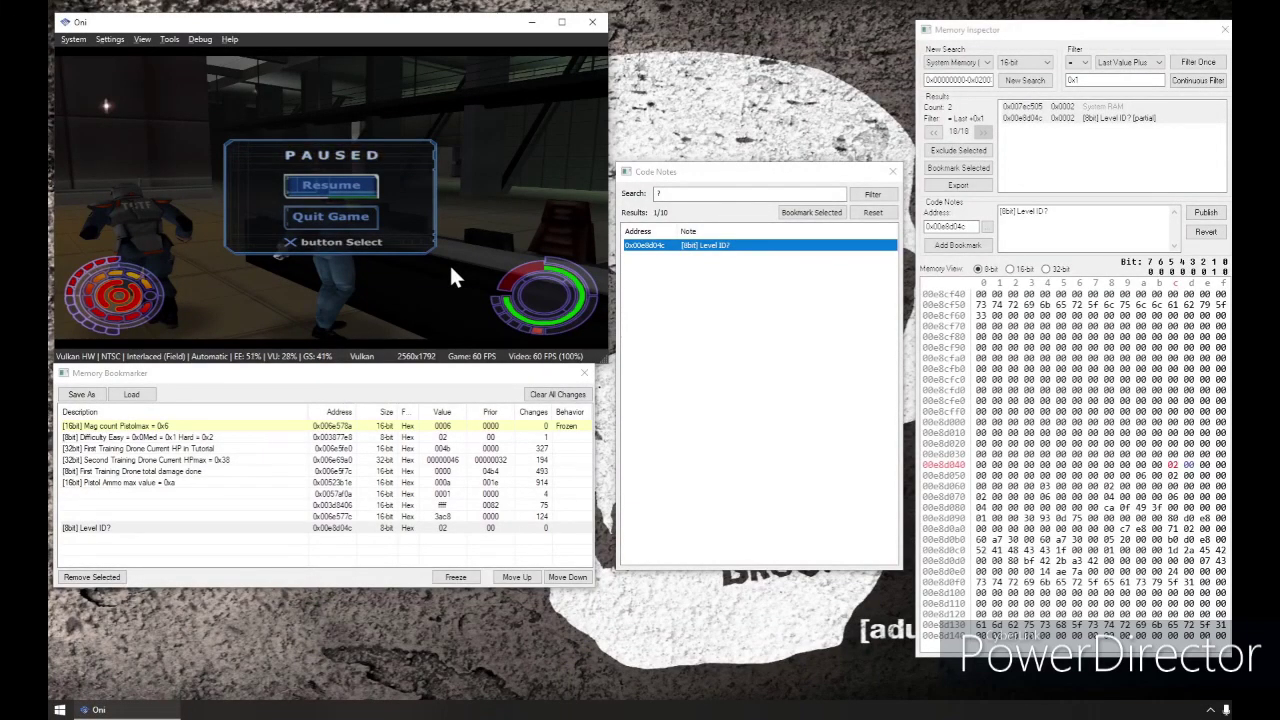
Start a new 16-bit search of system memory and set the filter to compare against Last Value.
{"action": "left_click", "coordinate": [1021, 87]}
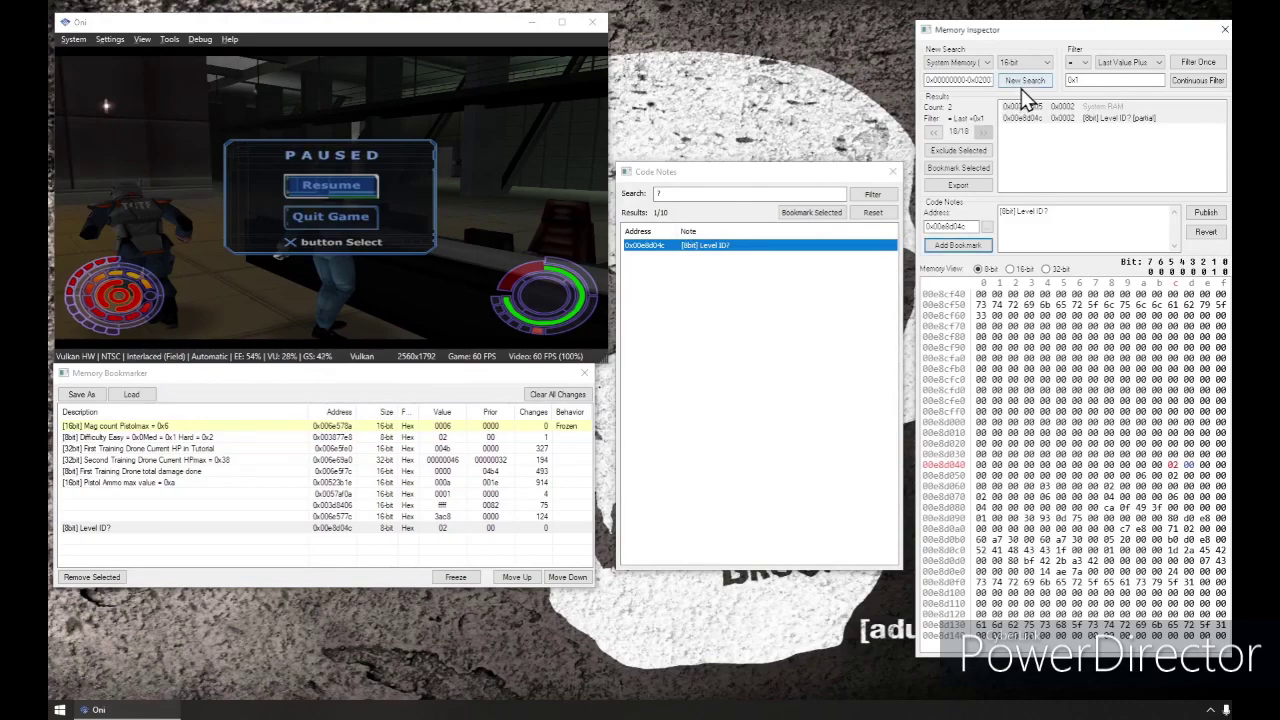
{"action": "left_click", "coordinate": [1022, 86]}
{"action": "left_click", "coordinate": [1158, 64]}
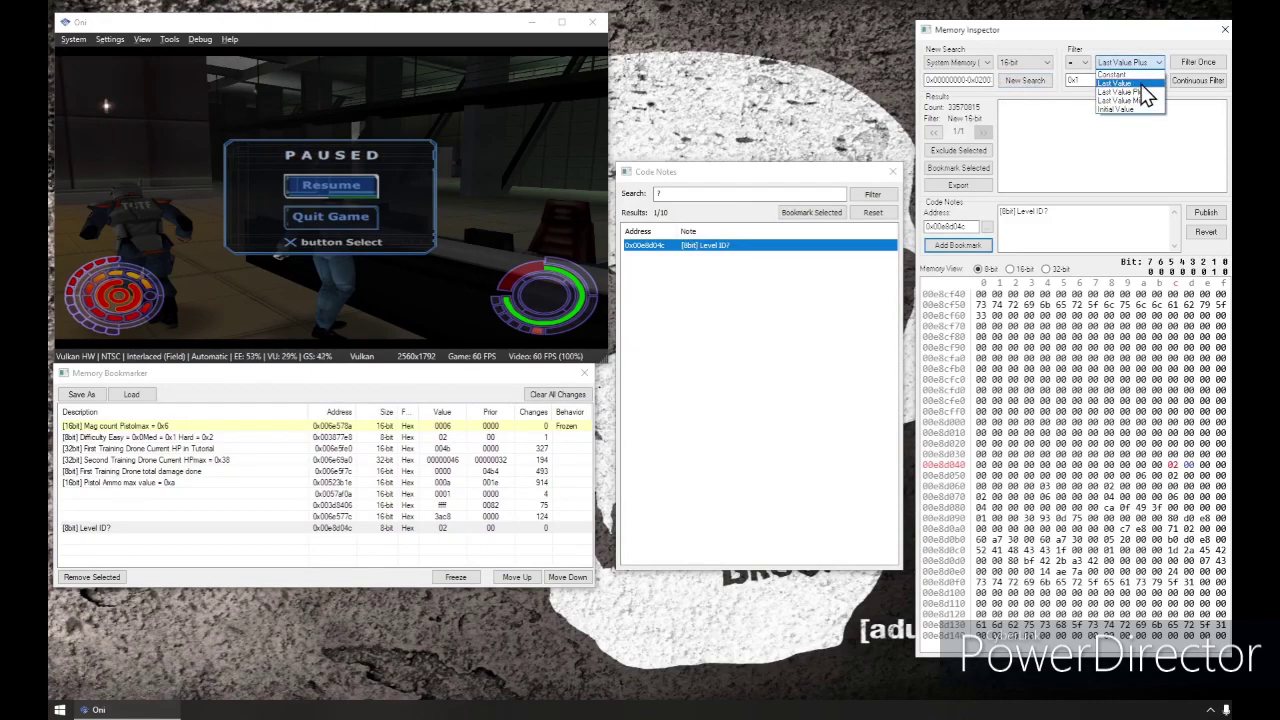
{"action": "left_click", "coordinate": [1141, 84]}
{"action": "left_click", "coordinate": [1024, 80]}
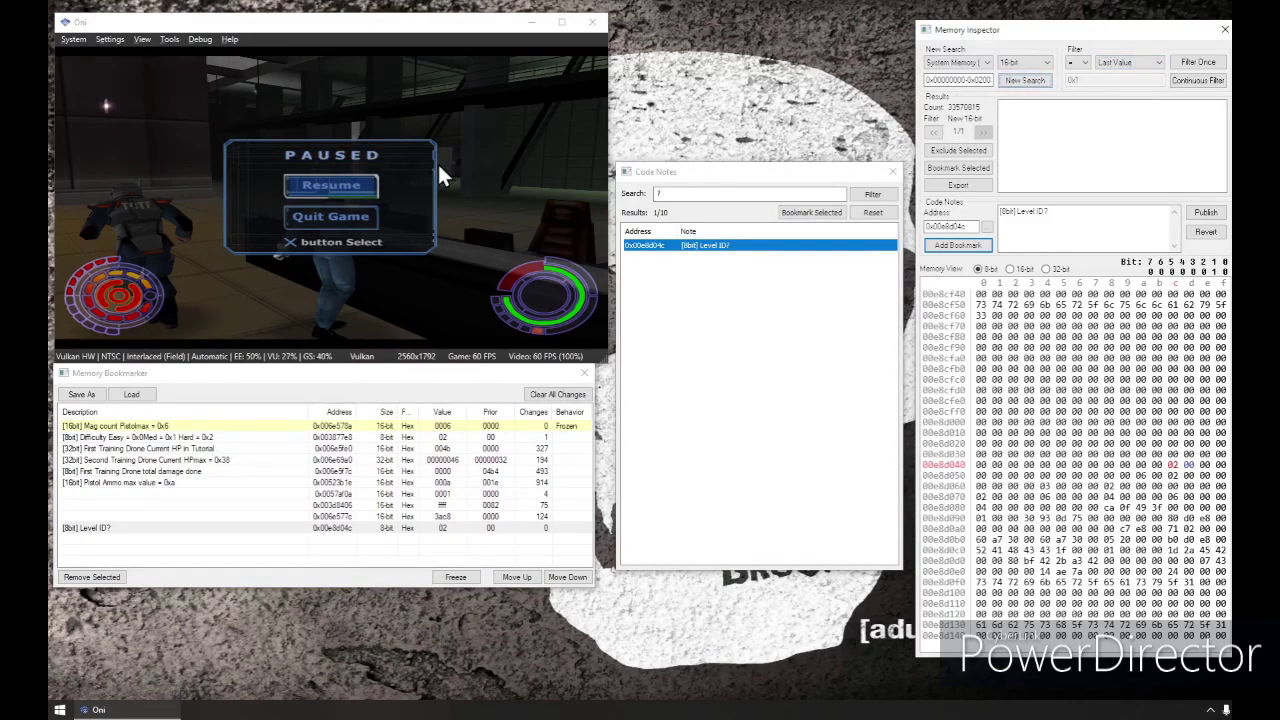
Resume the game until the character takes damage, pause it, and filter the results once for values less than the last value.
{"action": "left_click", "coordinate": [498, 177]}
{"action": "key", "text": "Return"}
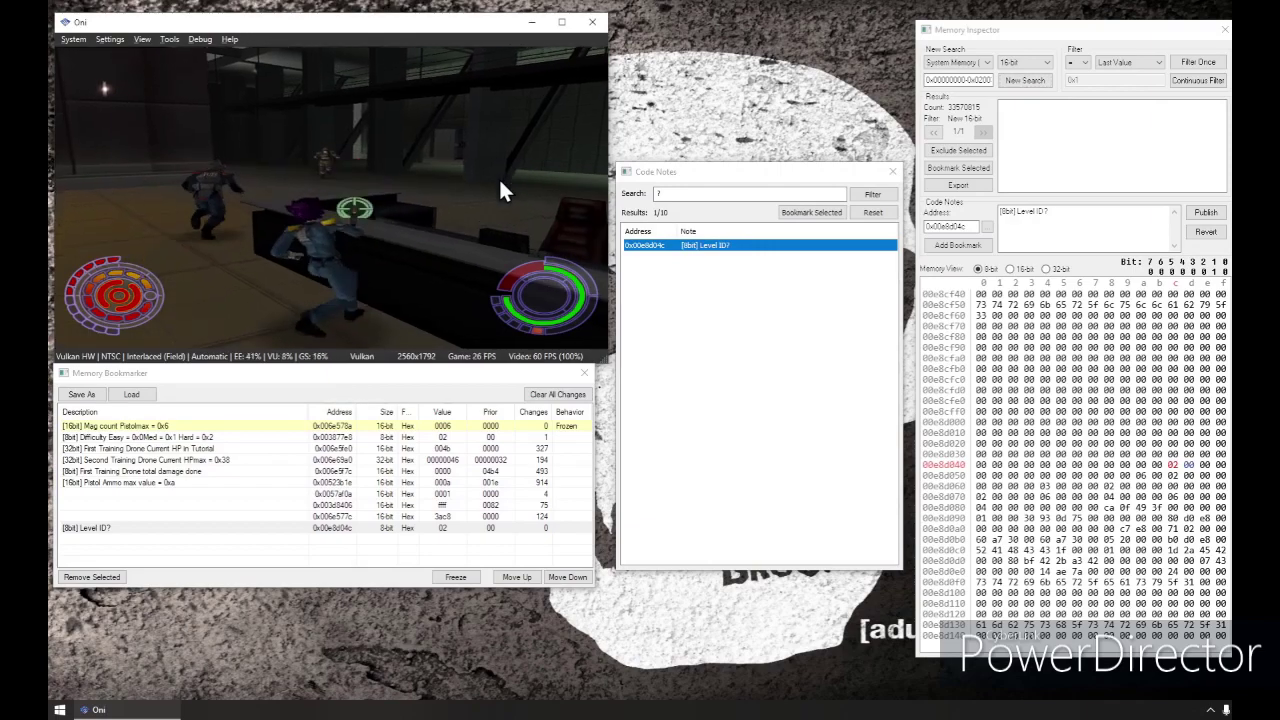
{"action": "key", "text": "Right"}
{"action": "key", "text": "Return"}
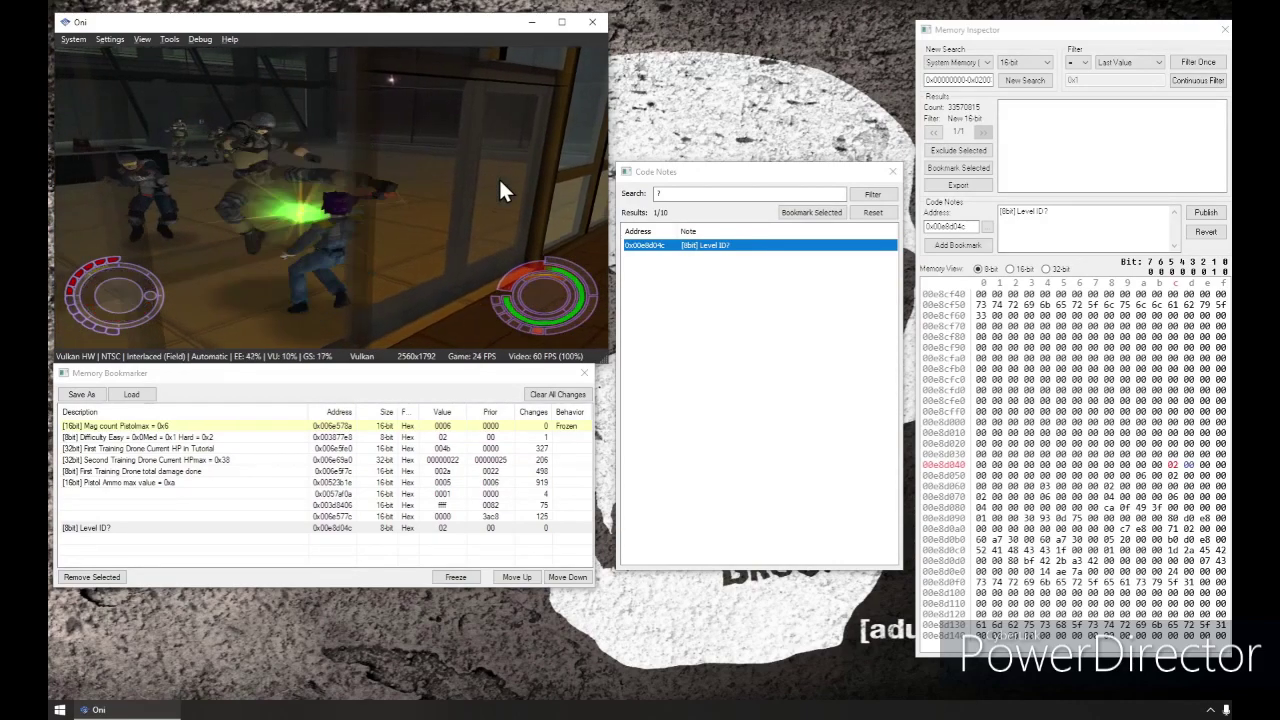
{"action": "key", "text": "Return"}
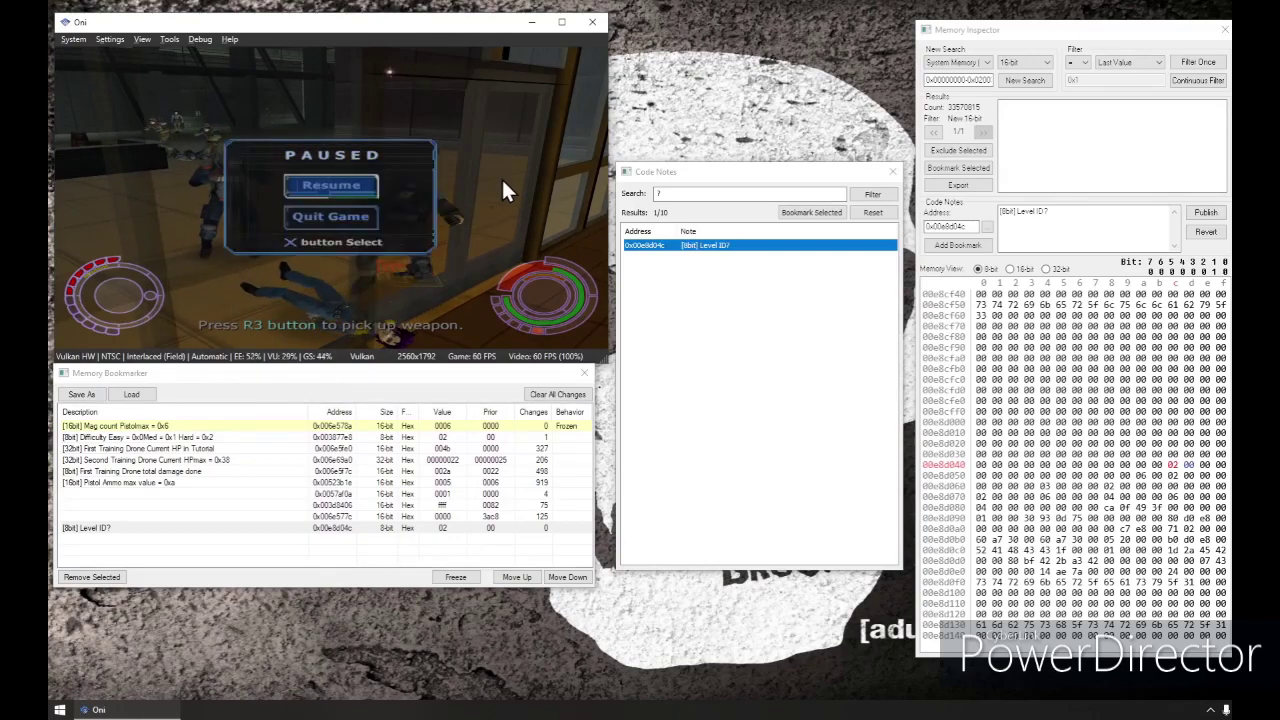
{"action": "left_click", "coordinate": [1085, 62]}
{"action": "left_click", "coordinate": [1080, 100]}
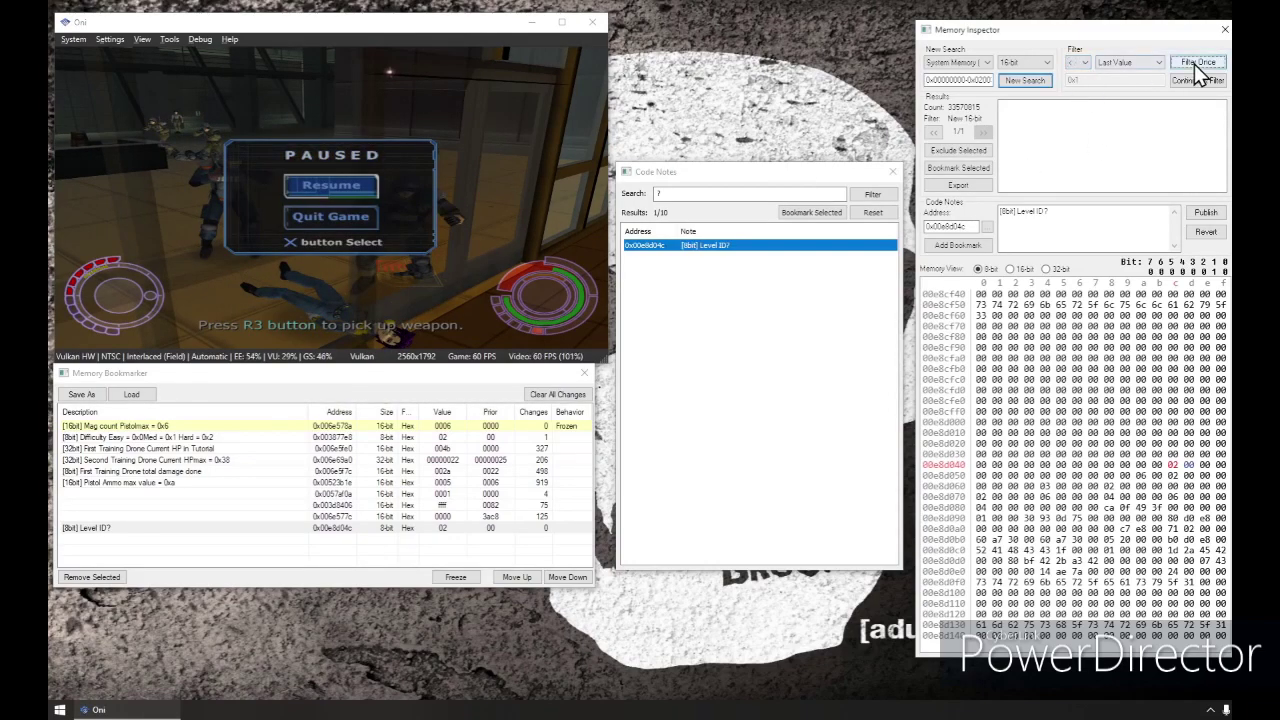
{"action": "left_click", "coordinate": [1198, 66]}
With the game still paused, filter the results repeatedly for values equal to the last value.
{"action": "left_click", "coordinate": [1078, 63]}
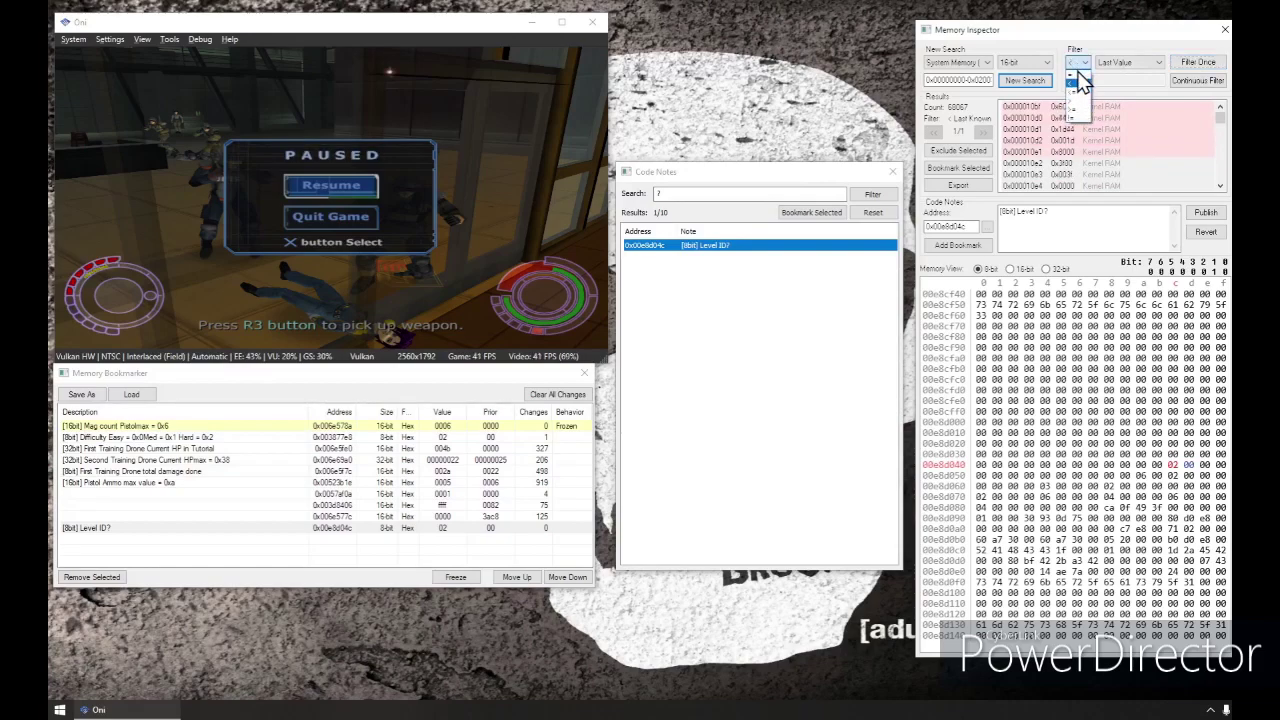
{"action": "left_click", "coordinate": [1078, 74]}
{"action": "left_click", "coordinate": [1199, 64]}
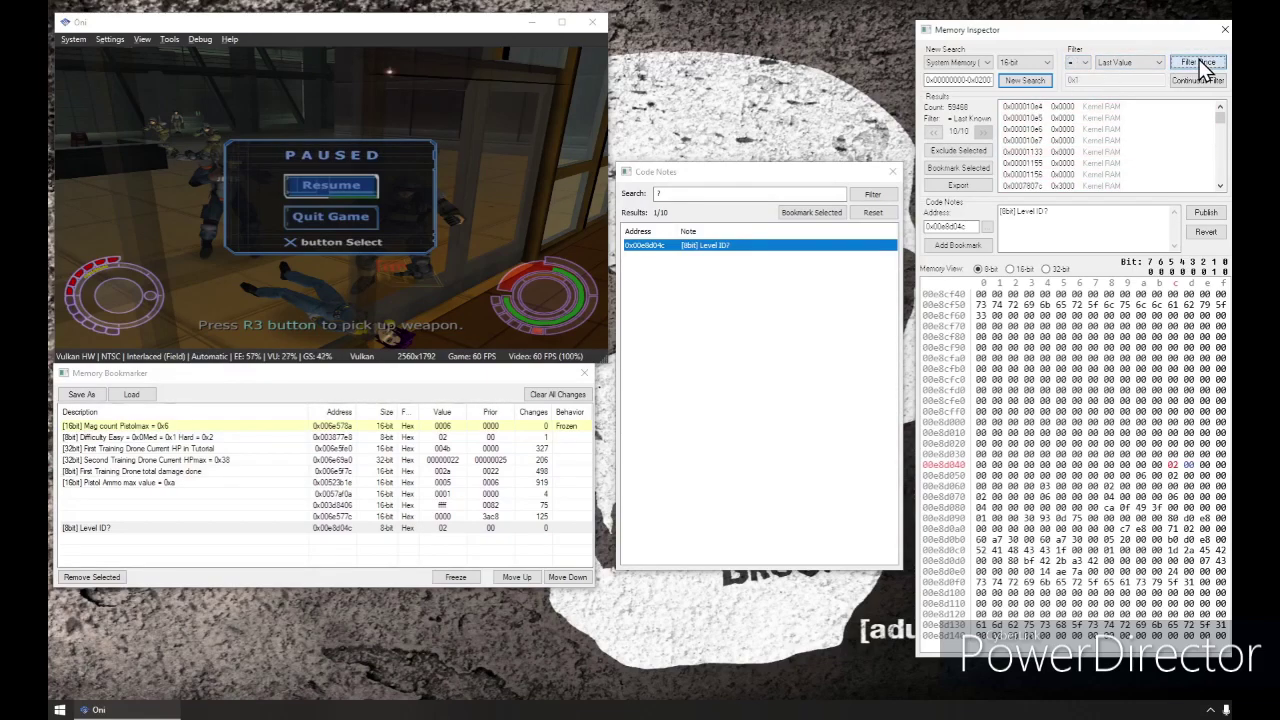
{"action": "left_click", "coordinate": [1199, 64]}
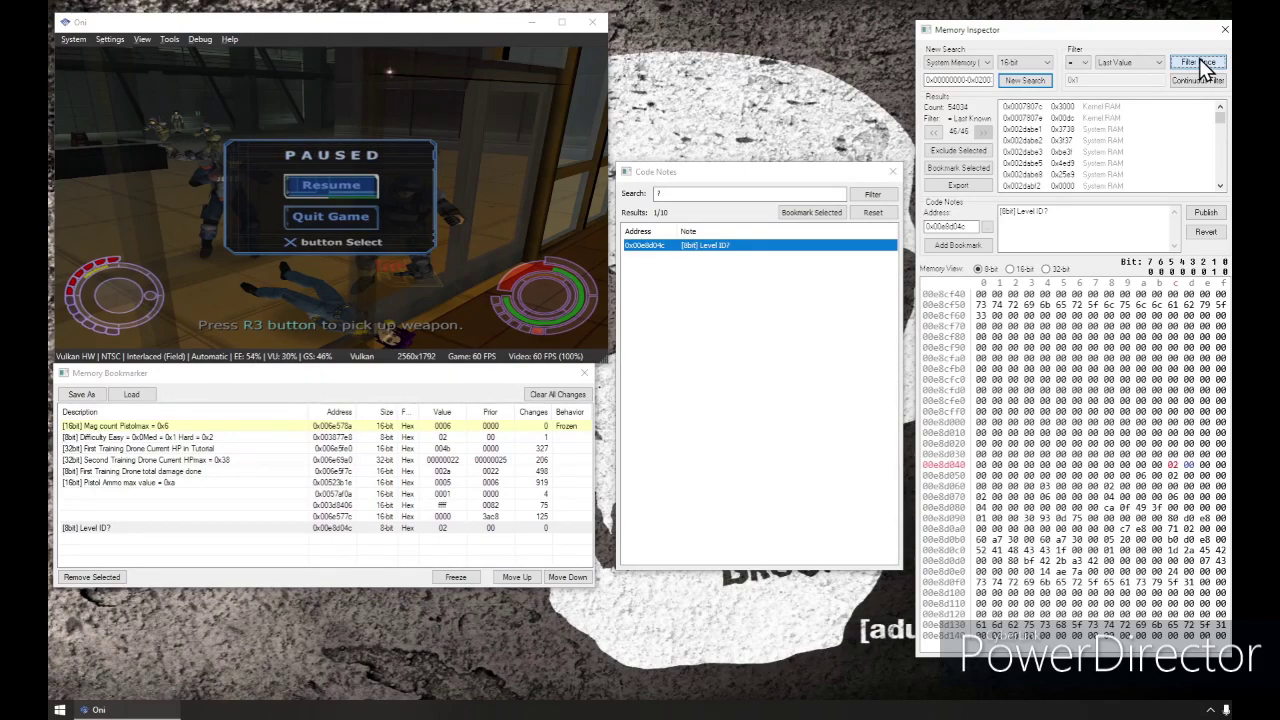
Resume the fight until the character loses more health, pause, and switch the filter back to less than the last value and apply it.
{"action": "left_click", "coordinate": [512, 160]}
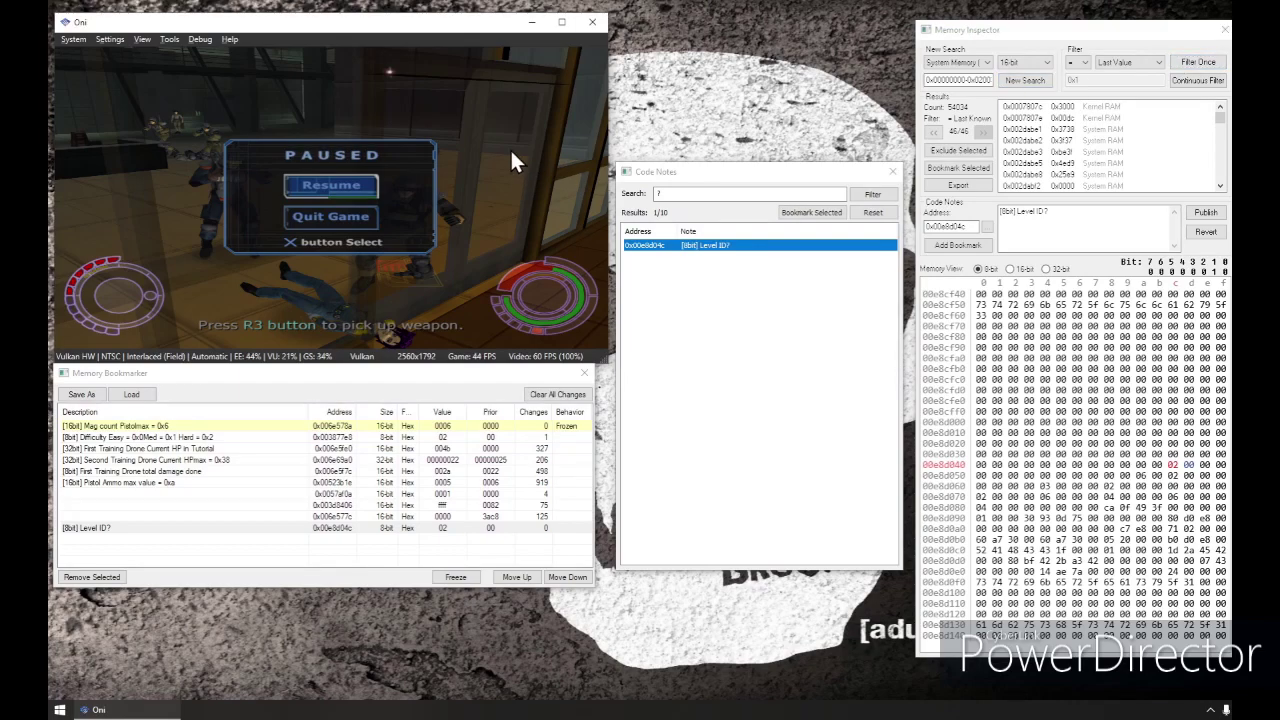
{"action": "key", "text": "Return"}
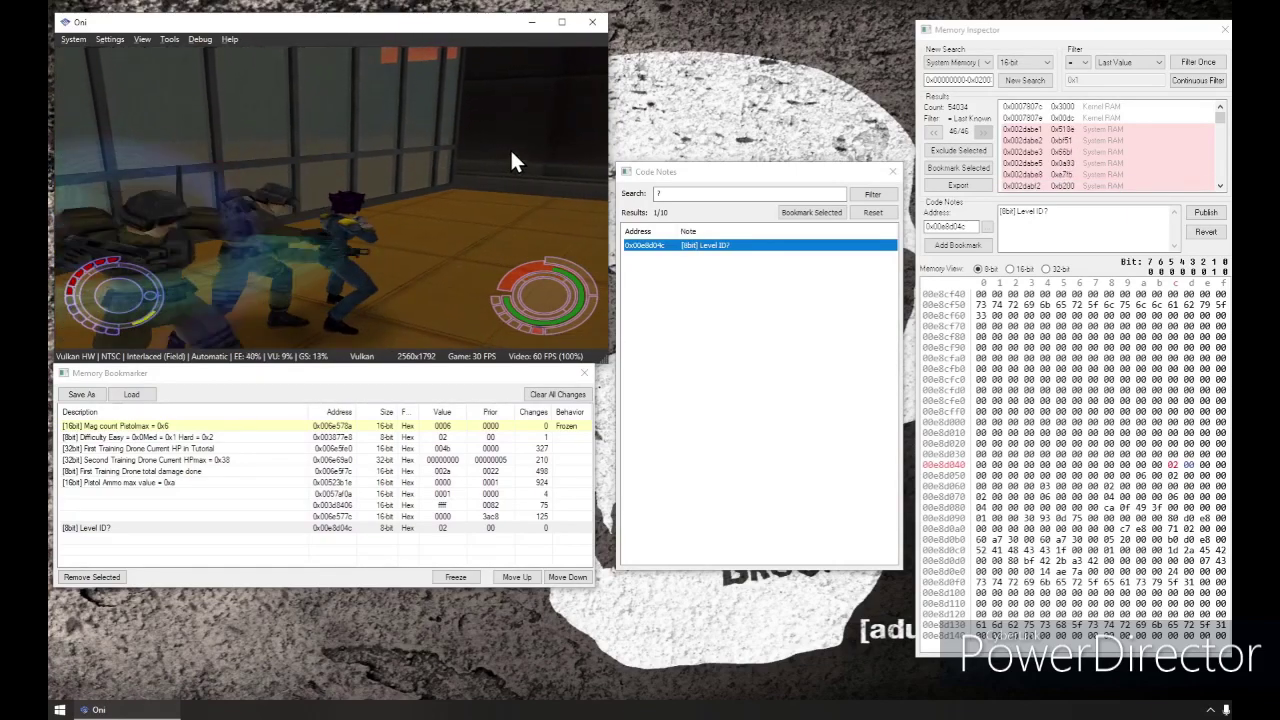
{"action": "key", "text": "Return"}
{"action": "left_click", "coordinate": [1080, 66]}
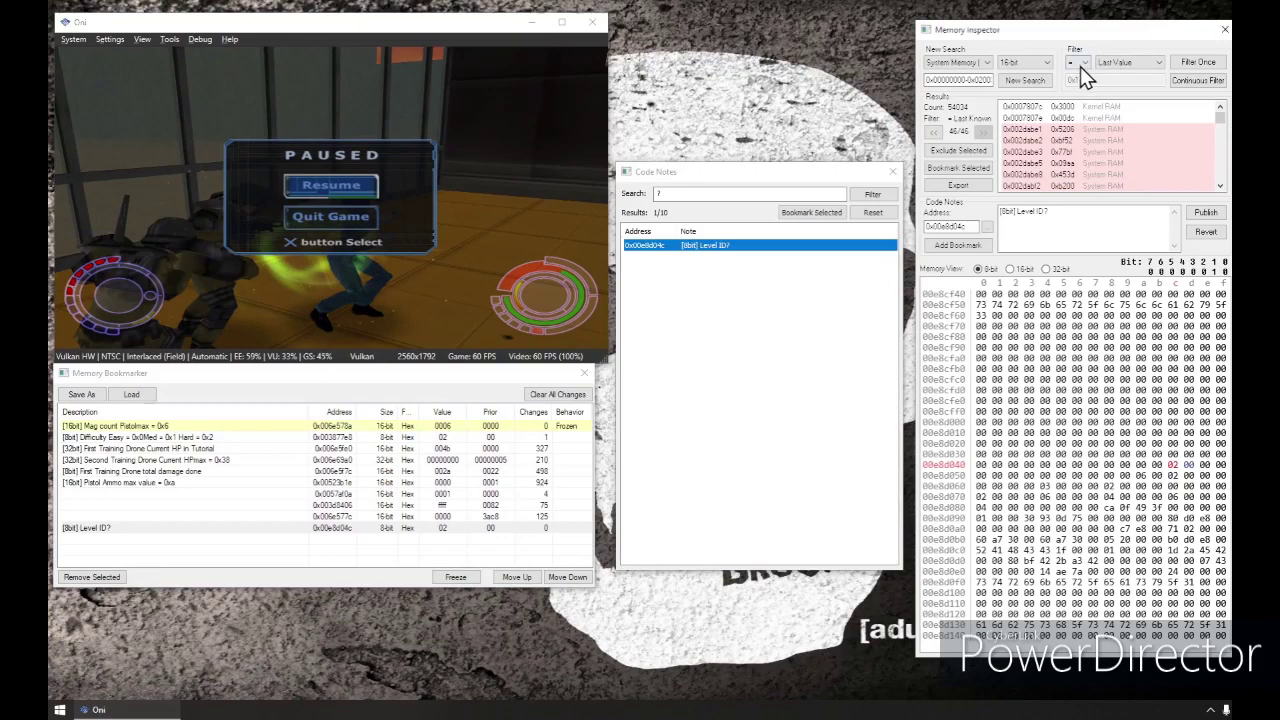
{"action": "left_click", "coordinate": [1080, 86]}
{"action": "left_click", "coordinate": [1185, 63]}
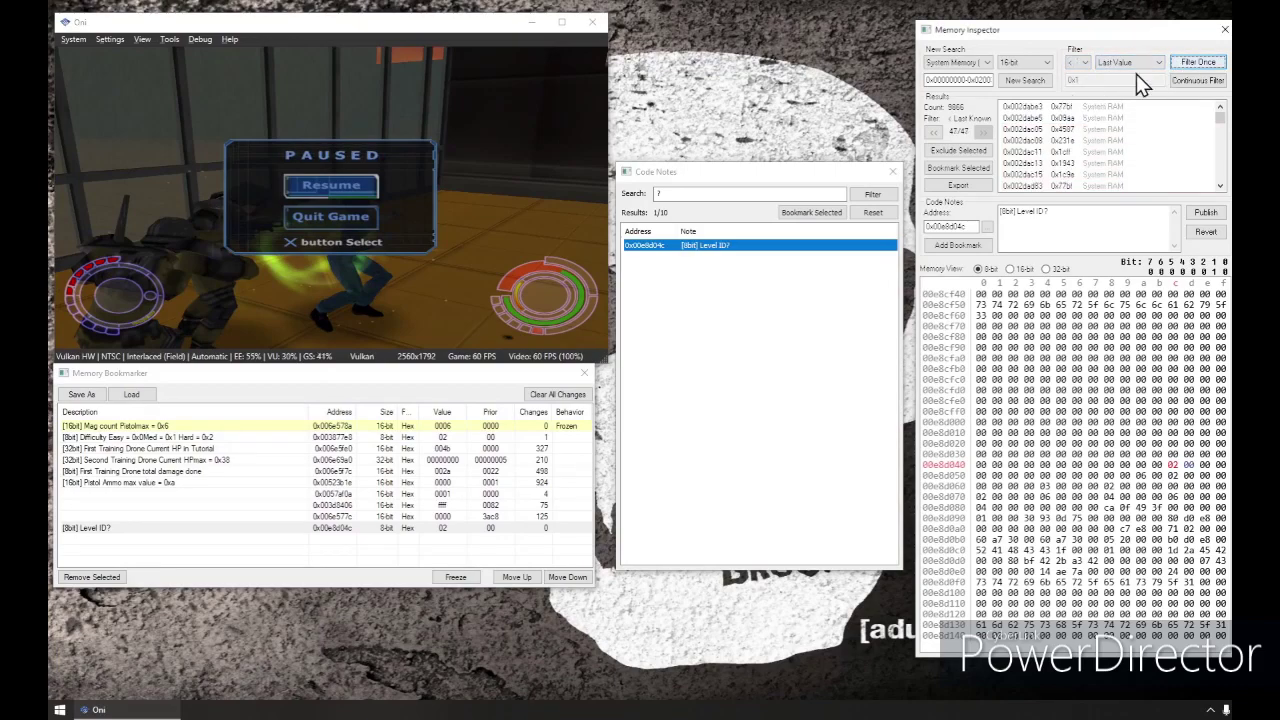
Let the character take damage in two short stretches of play, pausing and applying the less-than filter after each.
{"action": "left_click", "coordinate": [457, 149]}
{"action": "key", "text": "Return"}
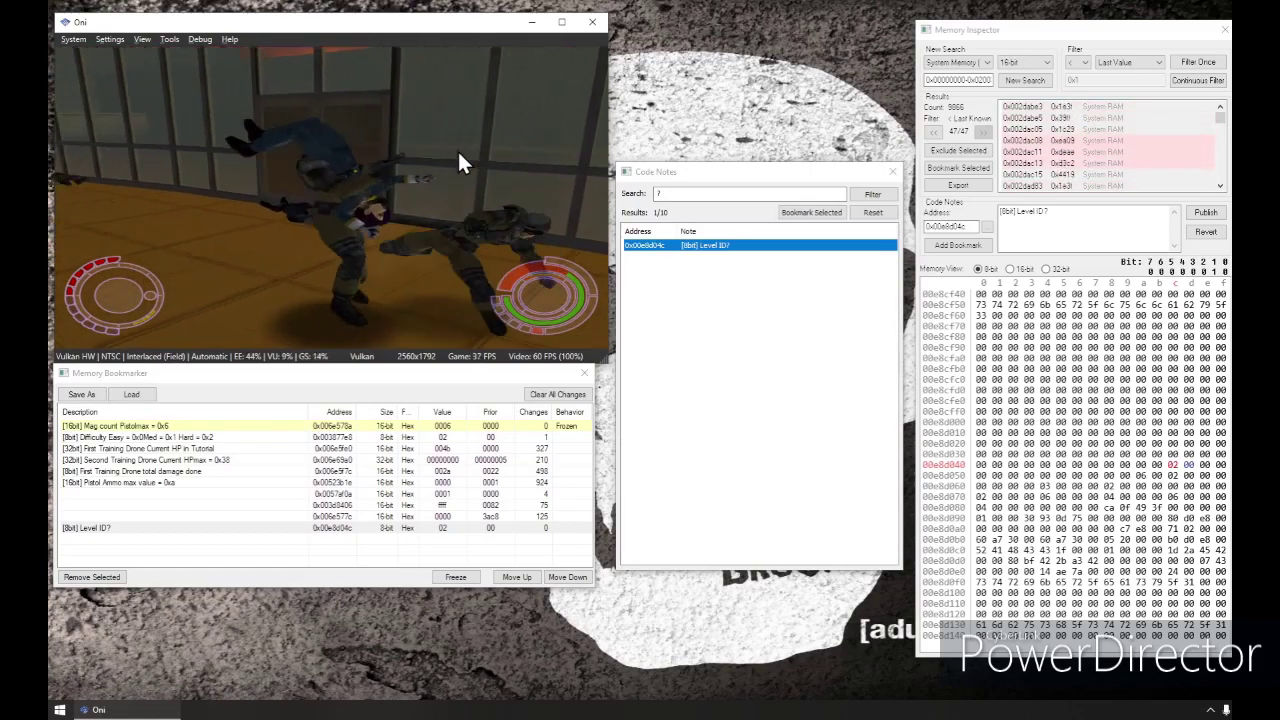
{"action": "key", "text": "Escape"}
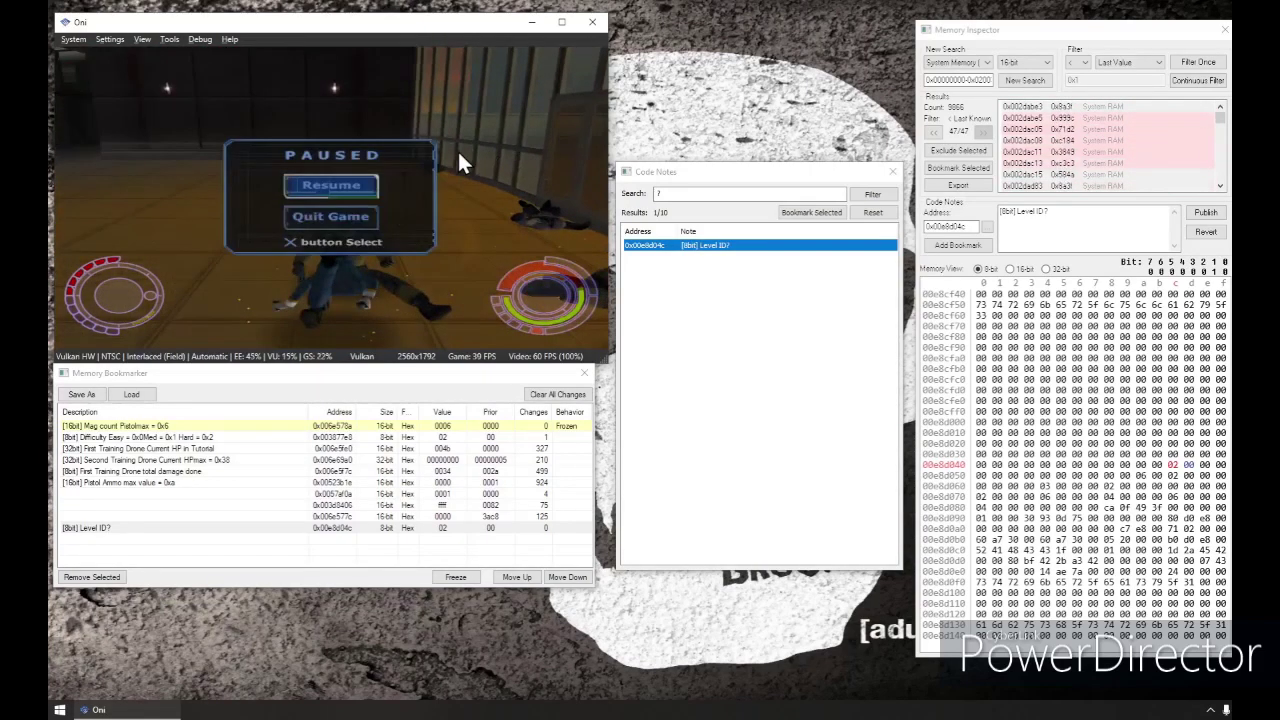
{"action": "left_click", "coordinate": [1203, 63]}
{"action": "key", "text": "Escape"}
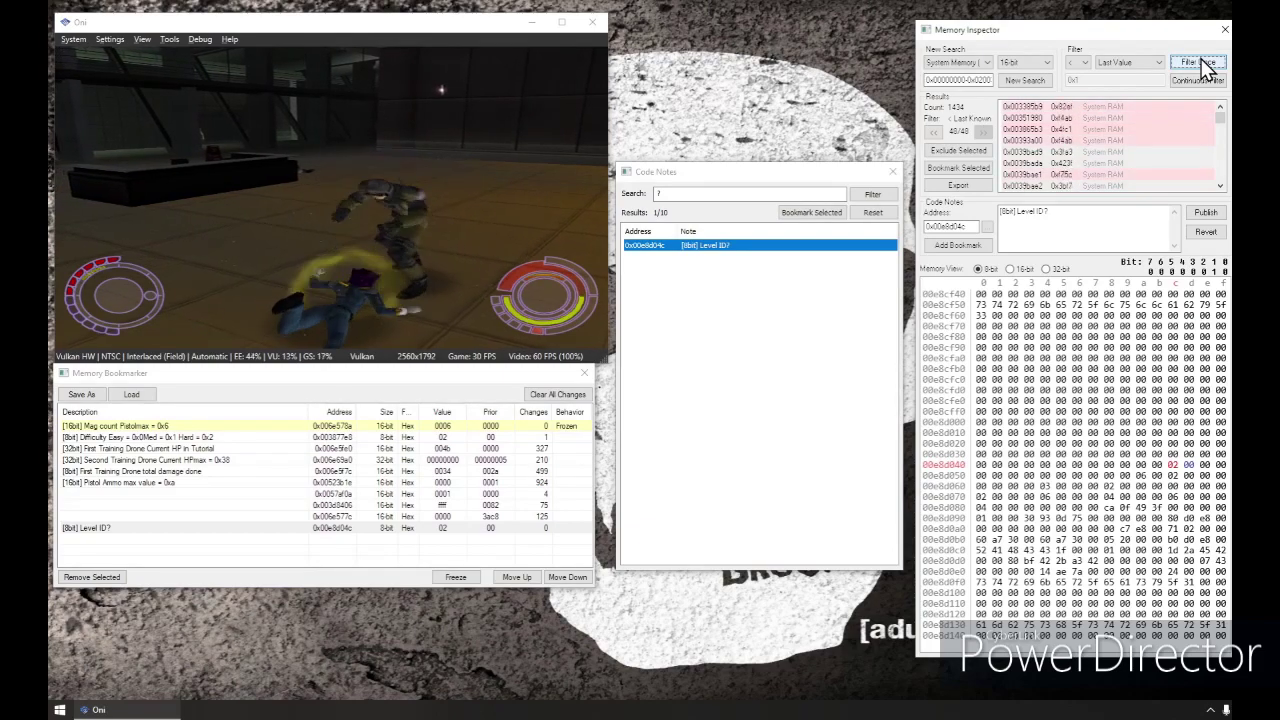
{"action": "key", "text": "Escape"}
{"action": "left_click", "coordinate": [1203, 63]}
Narrow the results with two more less-than filters, unpausing briefly before each so enemies hit the downed character.
{"action": "key", "text": "Escape"}
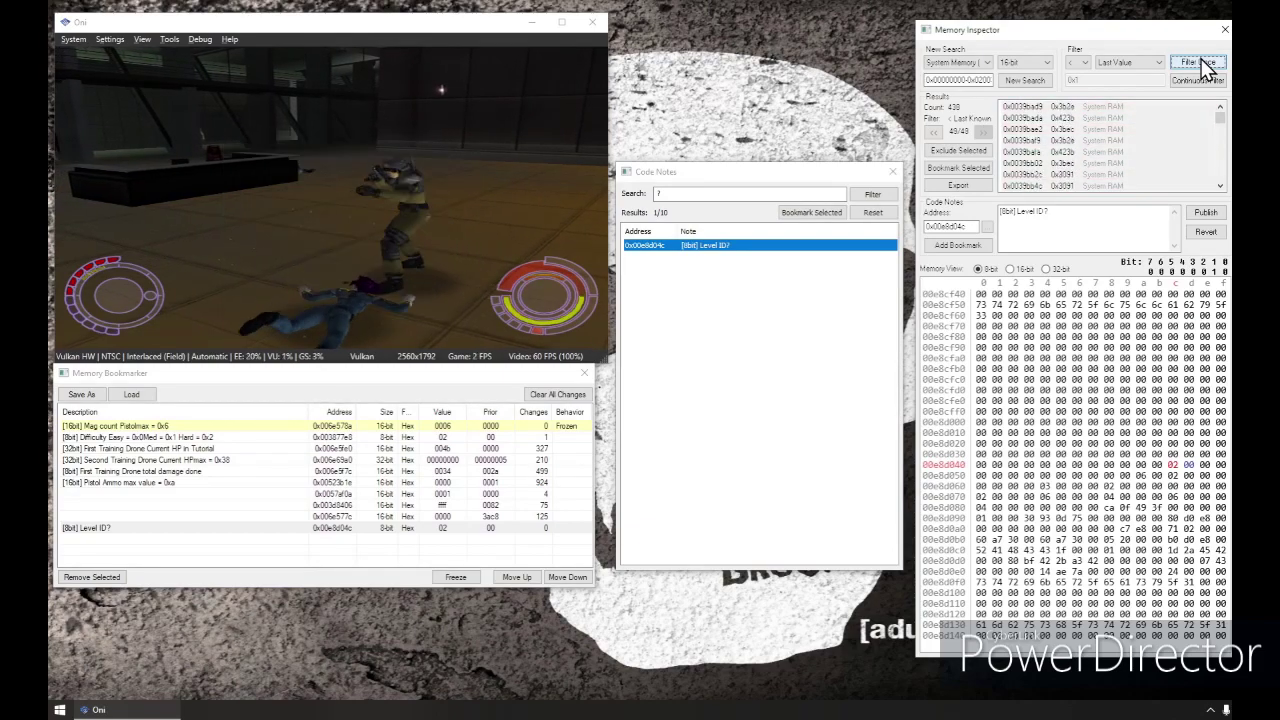
{"action": "key", "text": "Escape"}
{"action": "key", "text": "Escape"}
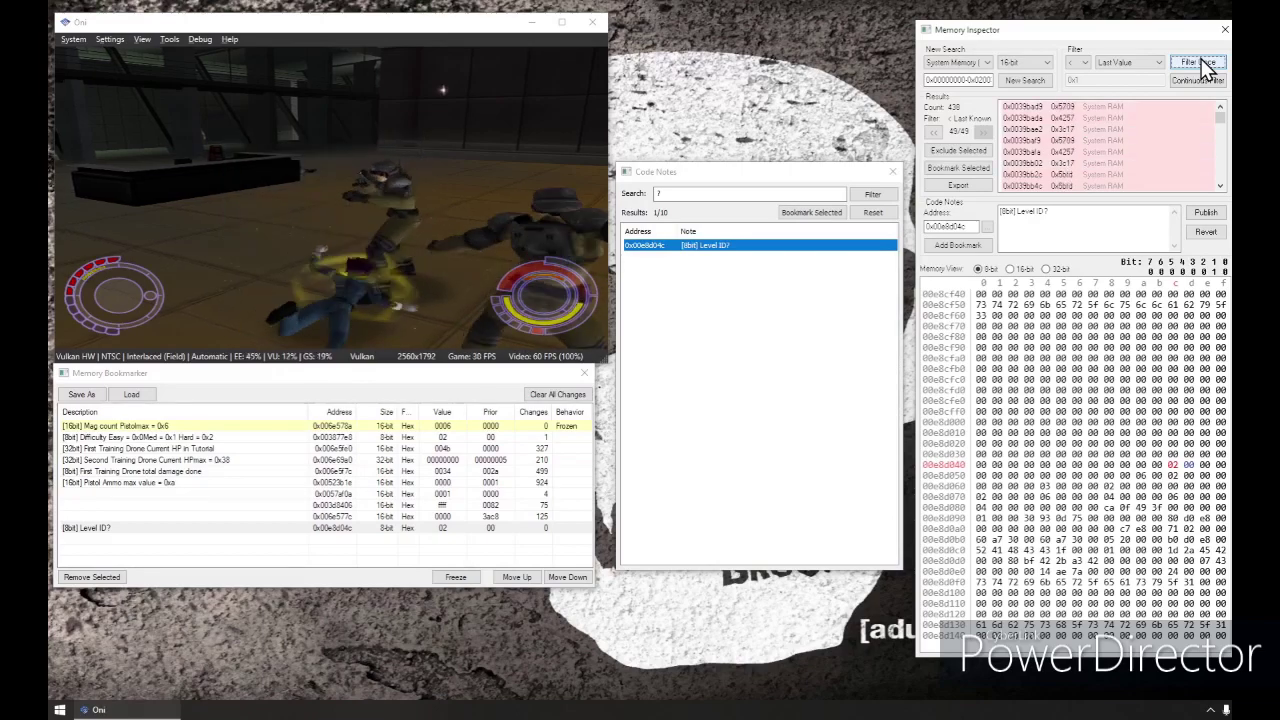
{"action": "key", "text": "Escape"}
{"action": "left_click", "coordinate": [1203, 63]}
{"action": "key", "text": "Escape"}
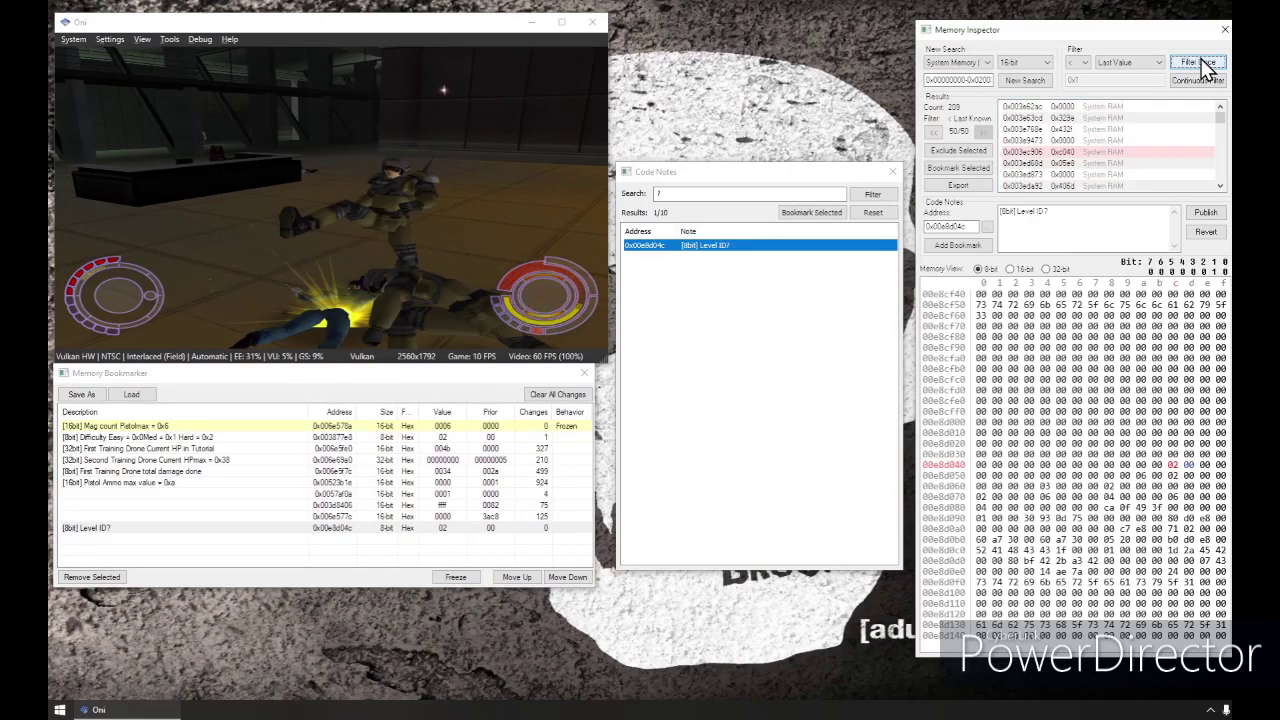
{"action": "key", "text": "Escape"}
{"action": "left_click", "coordinate": [1203, 63]}
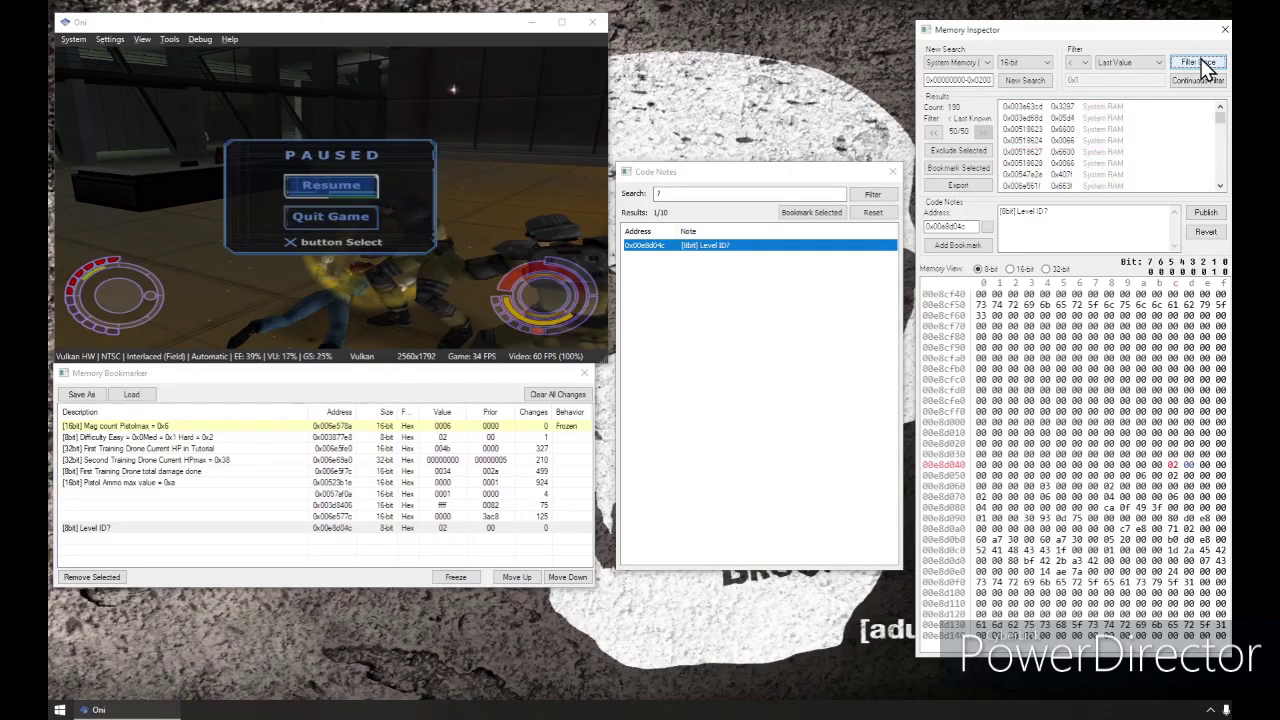
Keep alternating play and pause while enemies drain the character's health, reapplying the less-than filter after two further losses.
{"action": "key", "text": "Escape"}
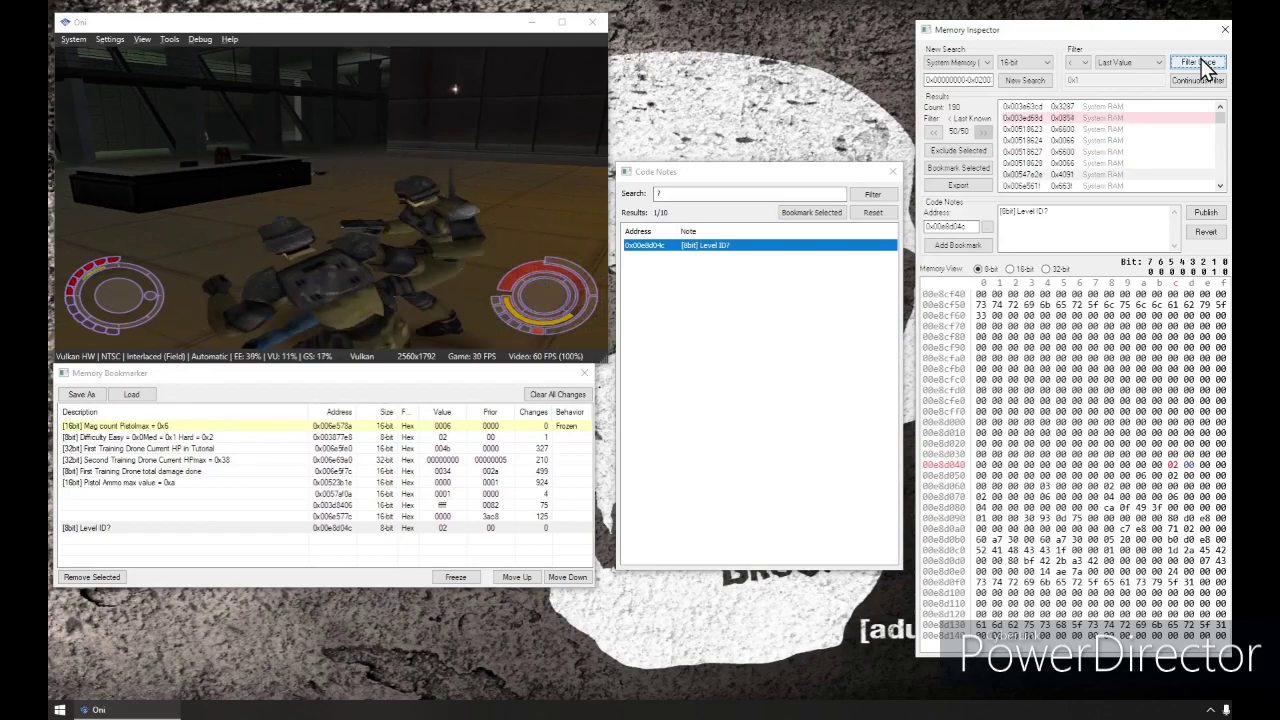
{"action": "key", "text": "Escape"}
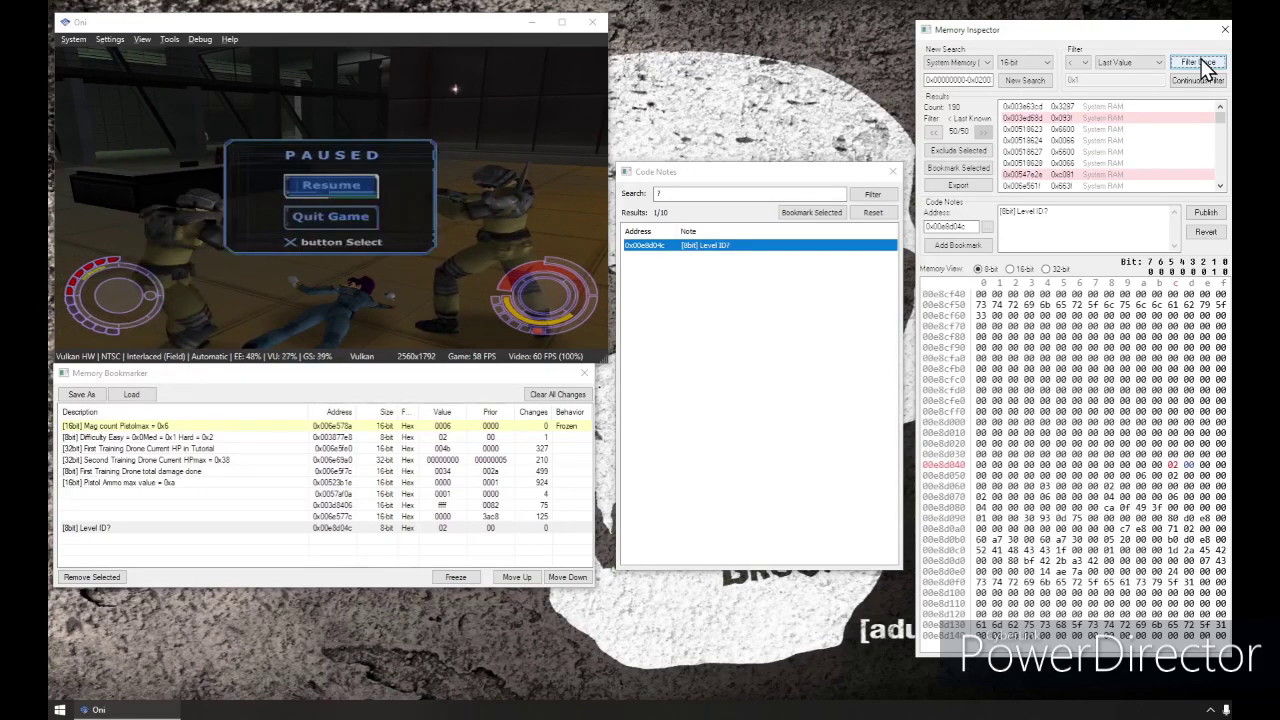
{"action": "key", "text": "Escape"}
{"action": "key", "text": "Escape"}
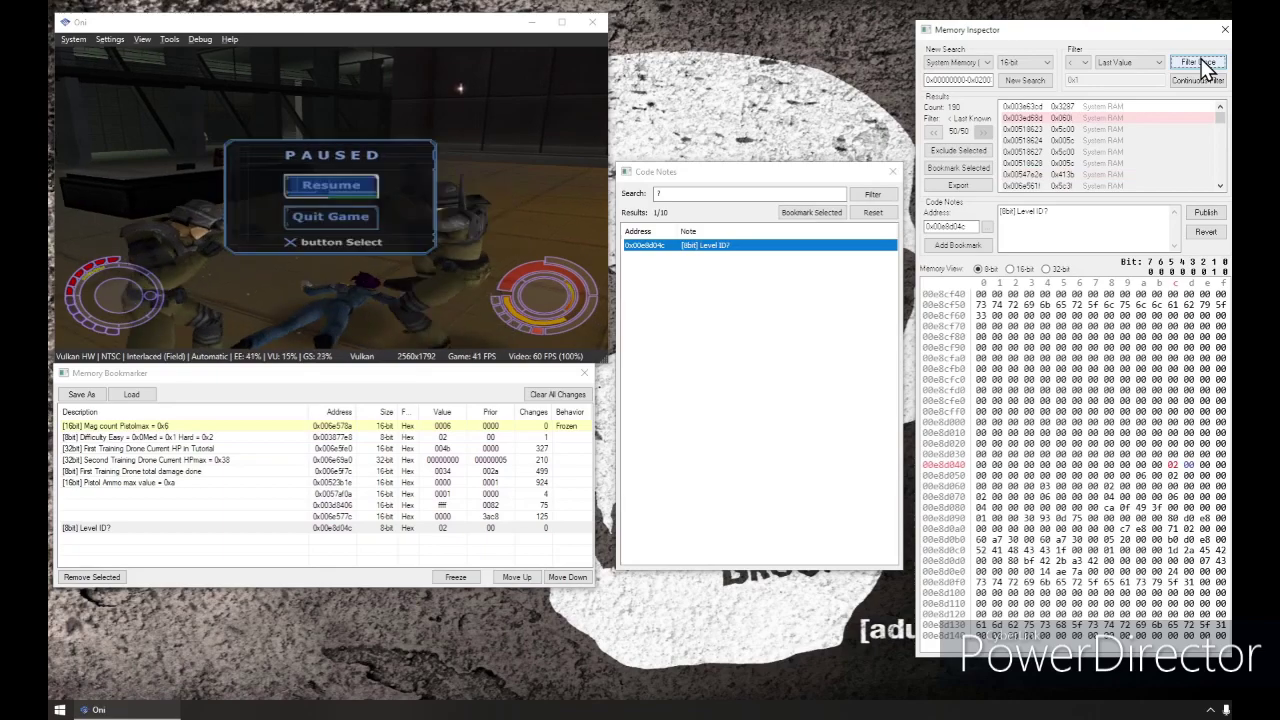
{"action": "left_click", "coordinate": [1203, 63]}
{"action": "key", "text": "Escape"}
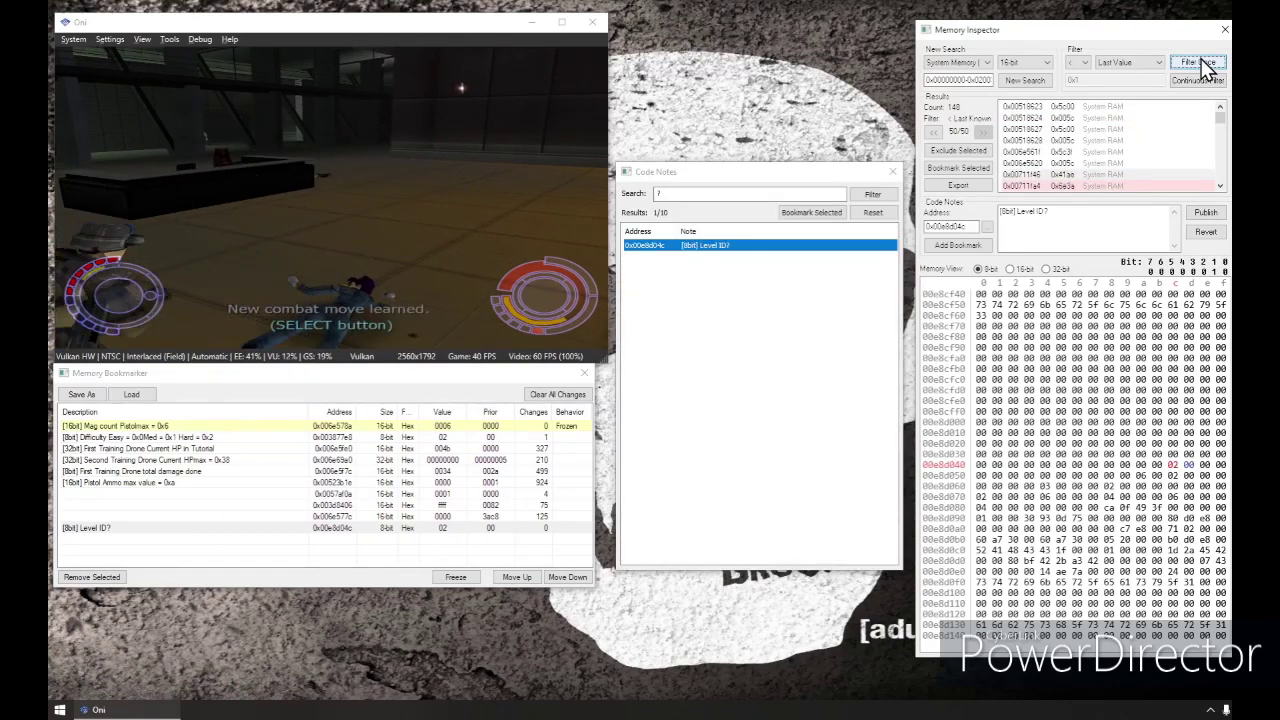
{"action": "key", "text": "Escape"}
{"action": "left_click", "coordinate": [1203, 63]}
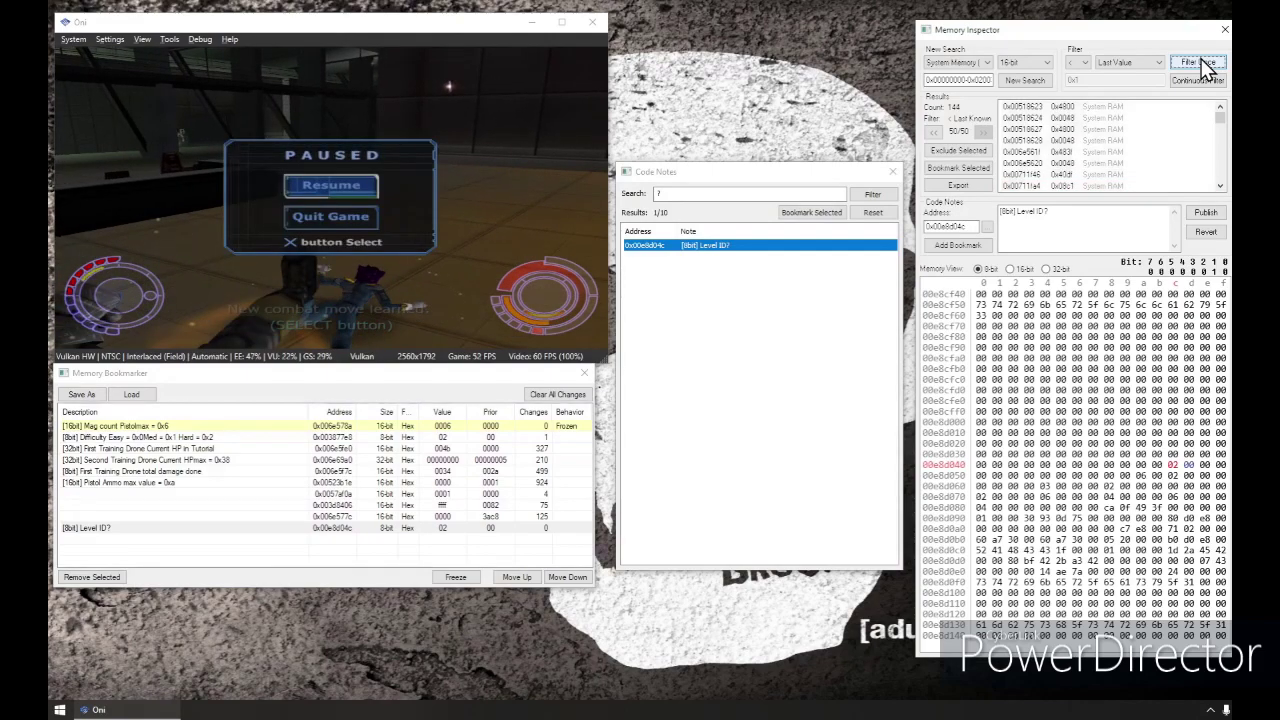
Play until the character's health rises, pause, and filter for values greater than the last value, repeating the filter after a further rise.
{"action": "key", "text": "Escape"}
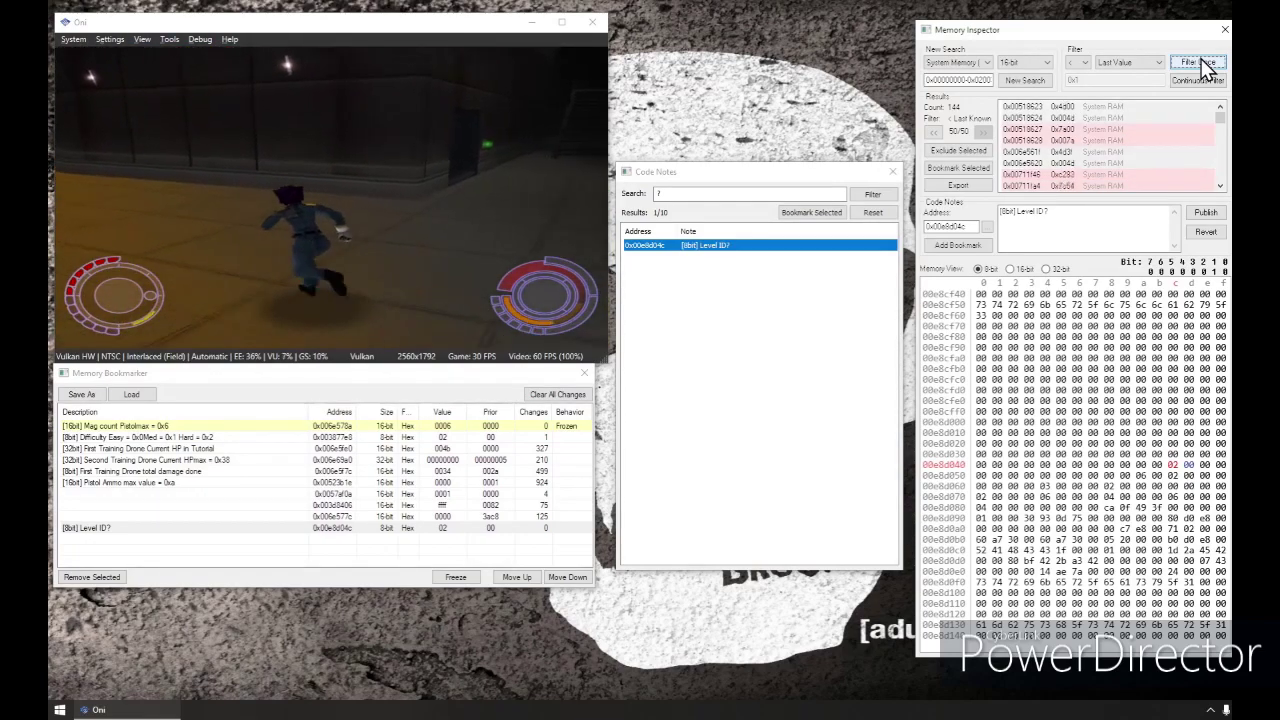
{"action": "key", "text": "Return"}
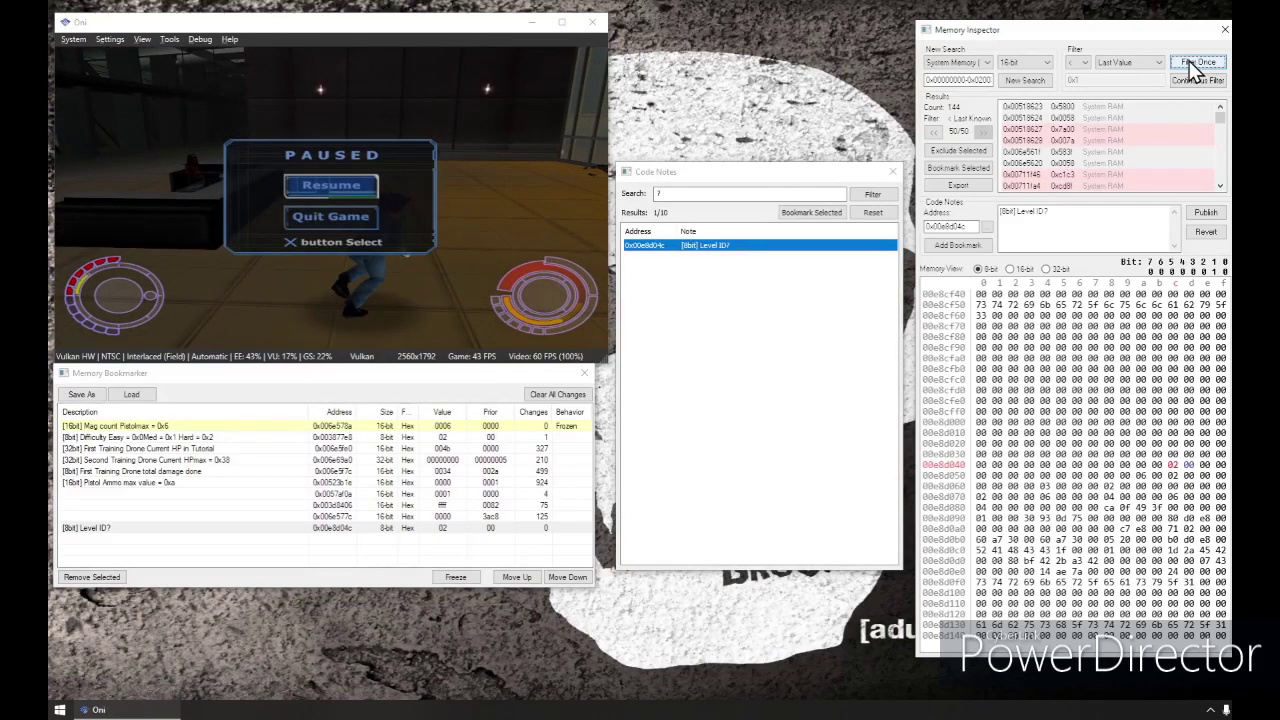
{"action": "left_click", "coordinate": [1083, 62]}
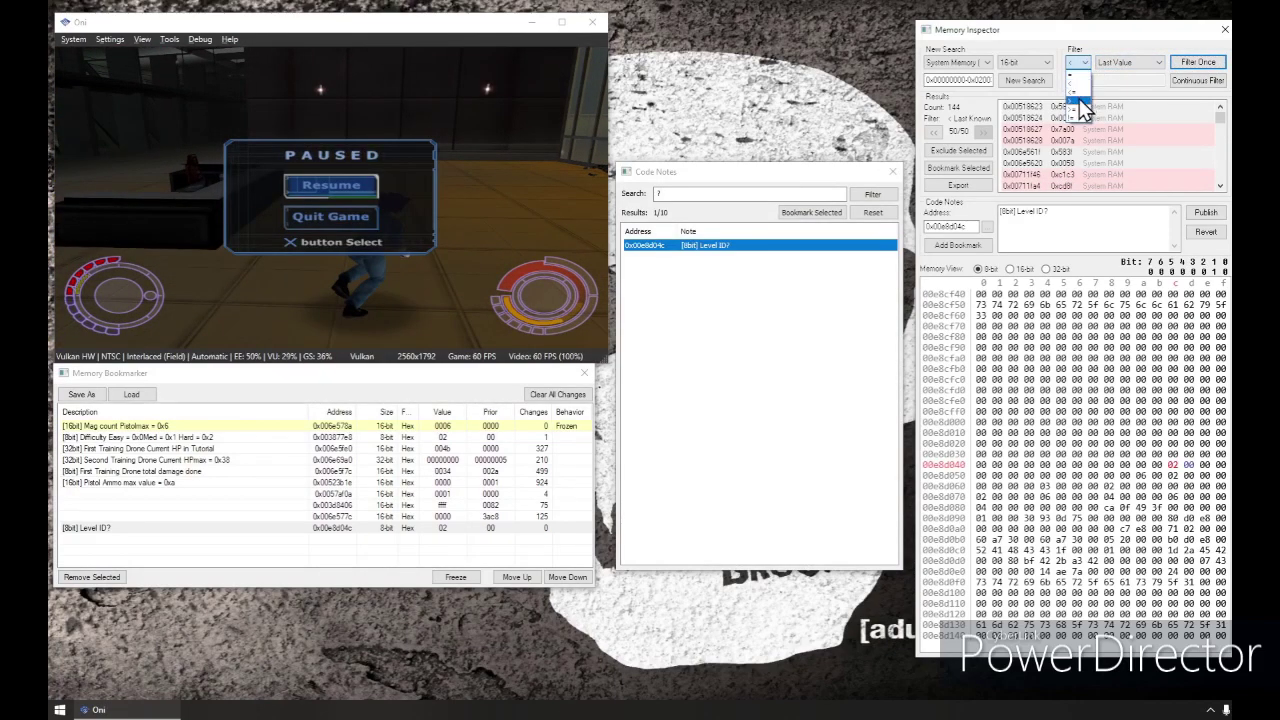
{"action": "left_click", "coordinate": [1196, 64]}
{"action": "left_click", "coordinate": [444, 145]}
{"action": "key", "text": "Return"}
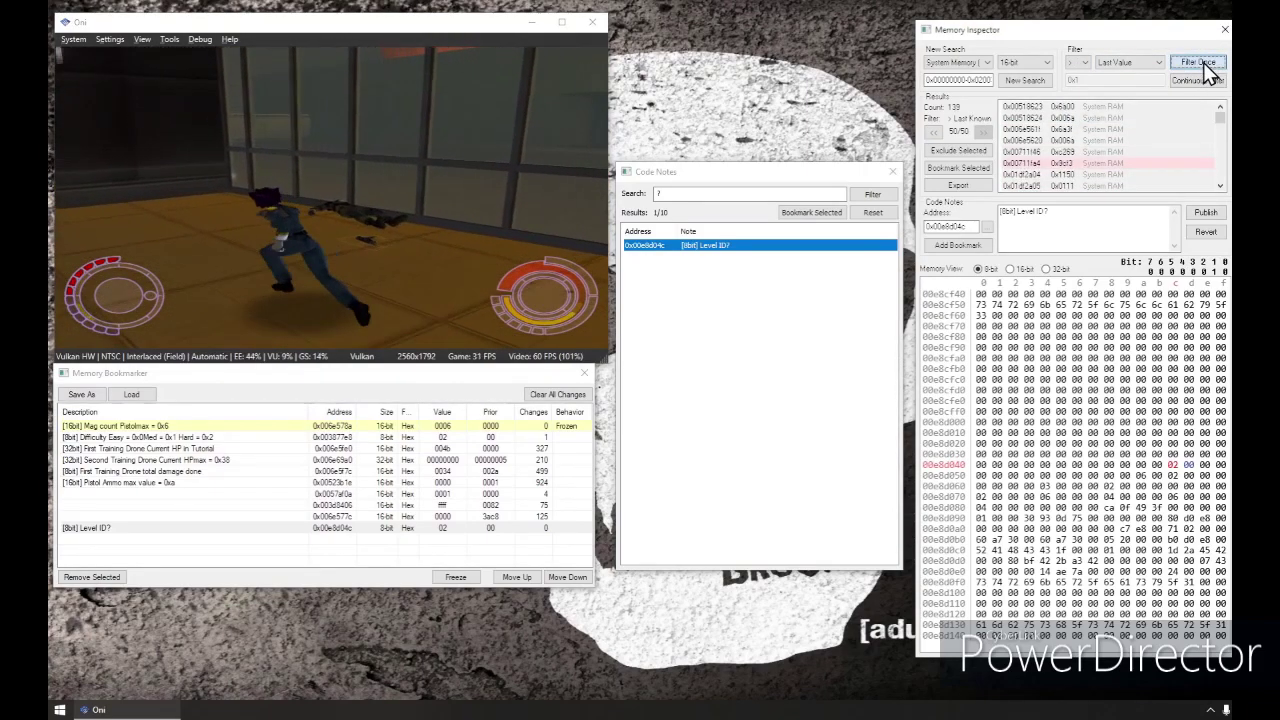
{"action": "left_click", "coordinate": [1205, 64]}
Return to the game until the character is knocked down, pause, and filter the remaining results for values less than the last value.
{"action": "left_click", "coordinate": [445, 147]}
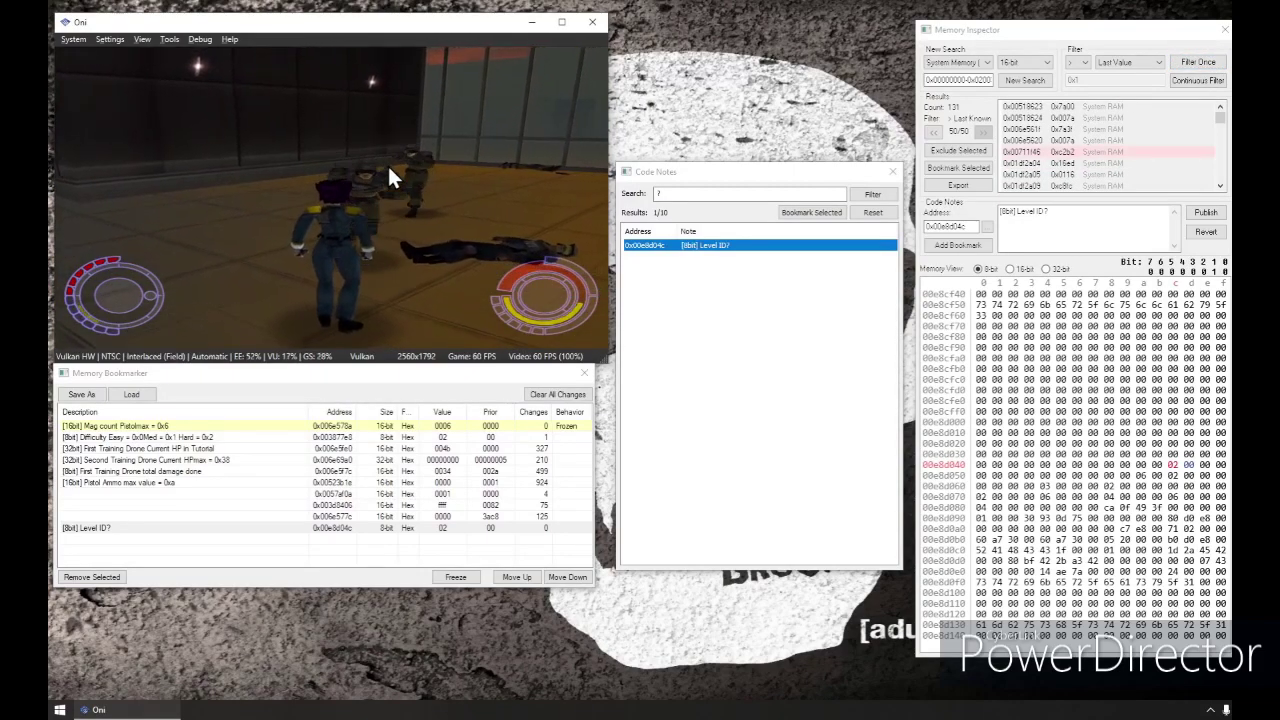
{"action": "key", "text": "Return"}
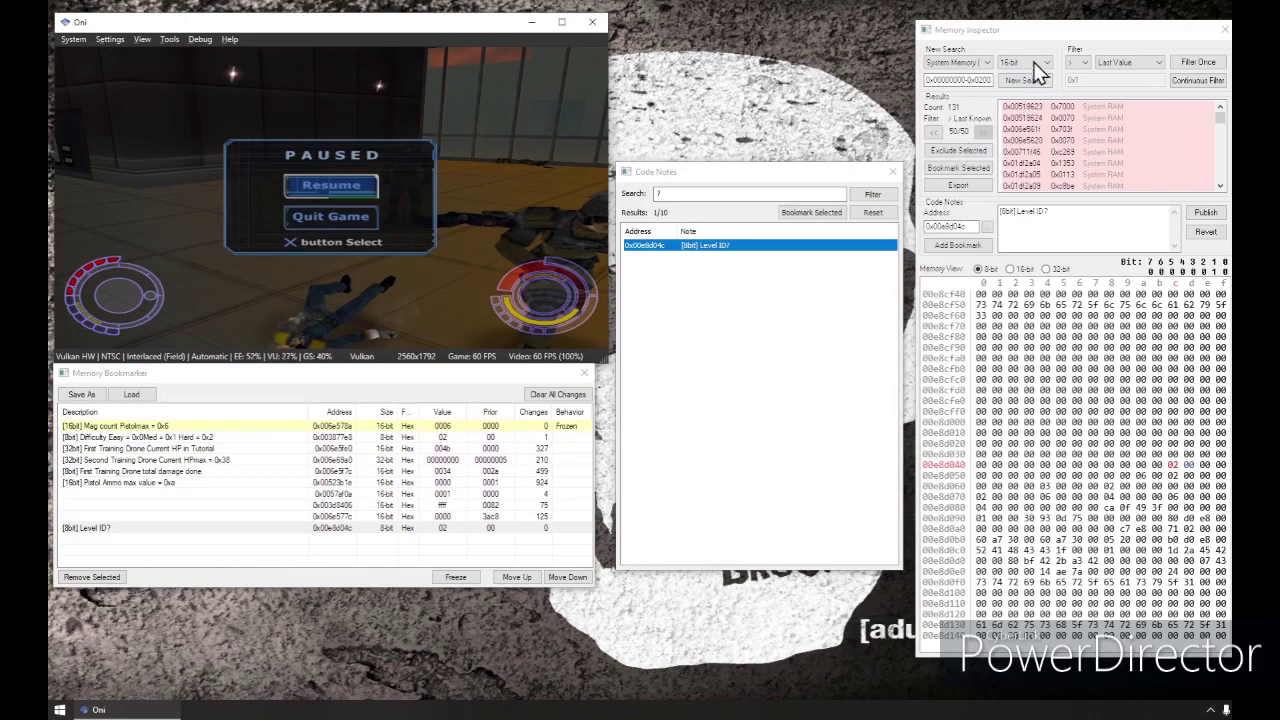
{"action": "left_click", "coordinate": [1073, 64]}
{"action": "left_click", "coordinate": [1085, 84]}
{"action": "left_click", "coordinate": [1193, 63]}
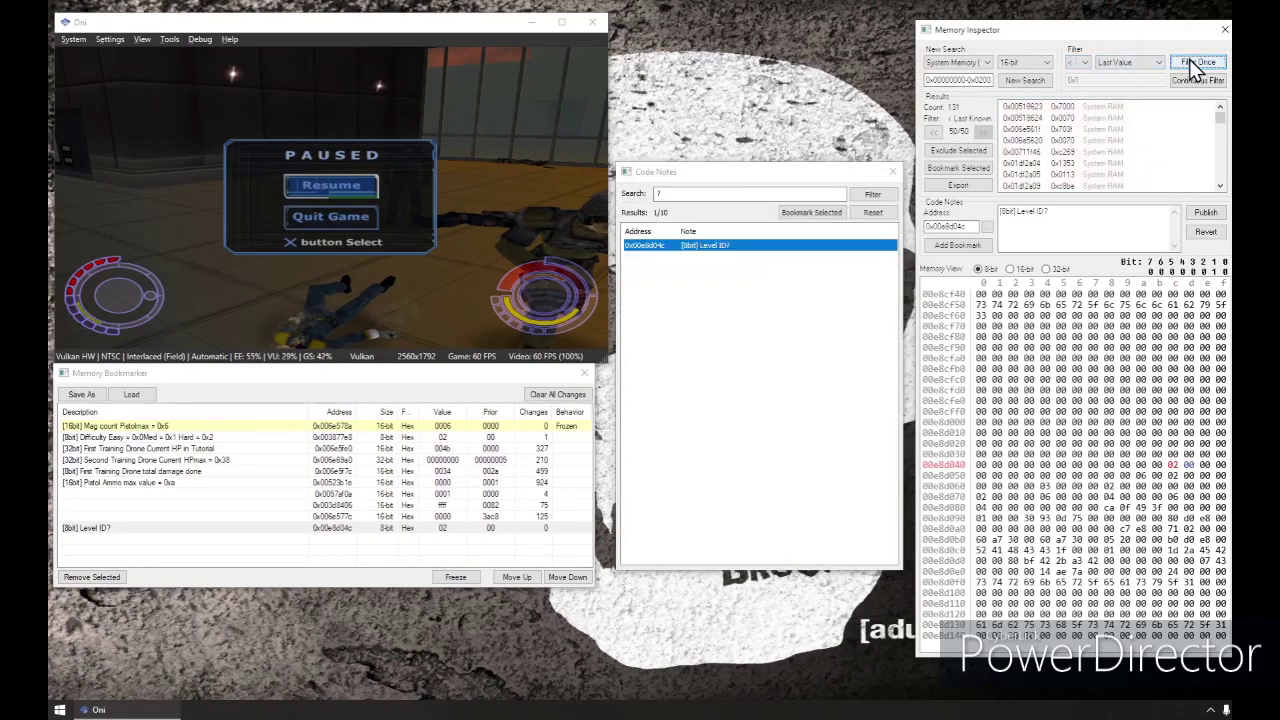
Resume play until the character takes more damage, pause, reapply the less-than filter against the last value, and resume the game.
{"action": "key", "text": "Return"}
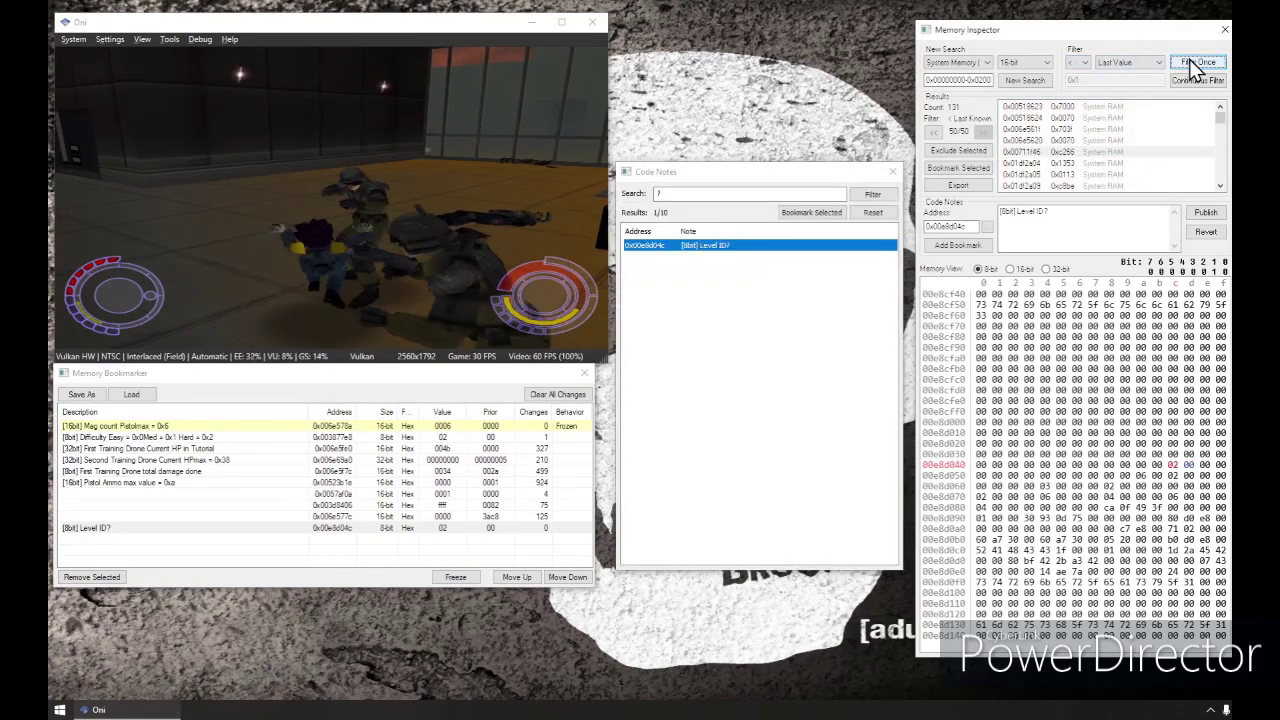
{"action": "key", "text": "Return"}
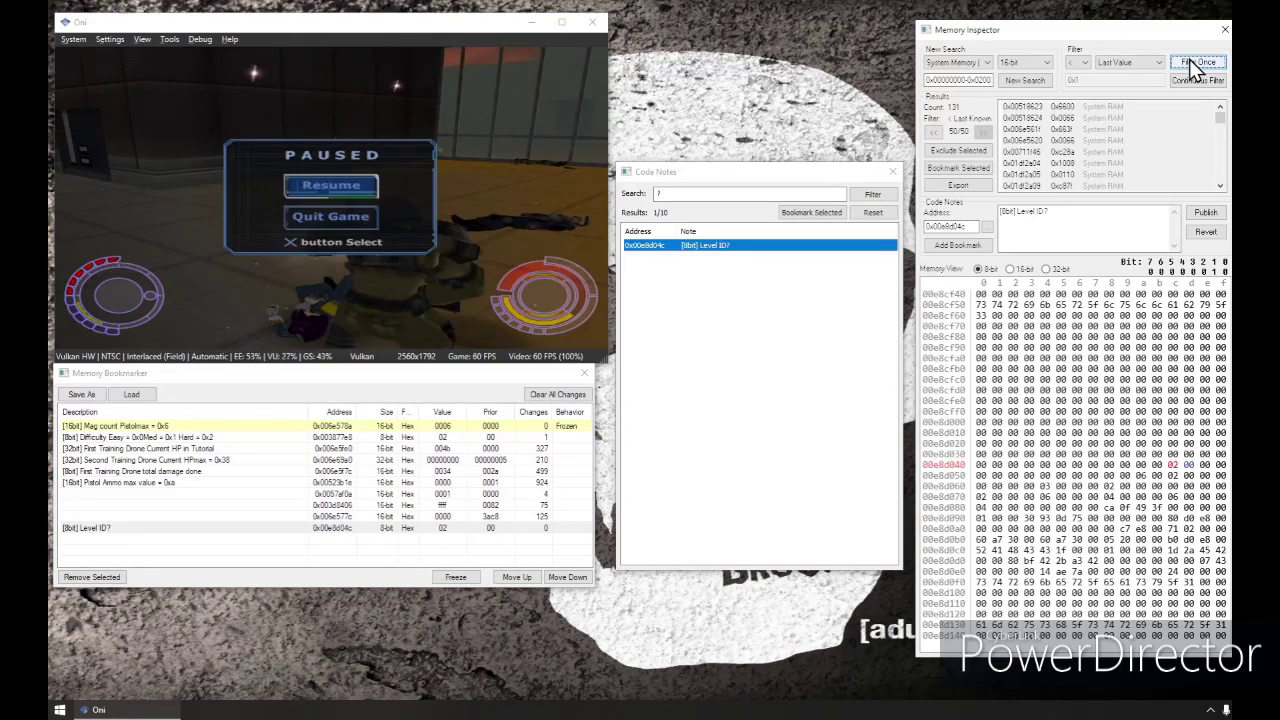
{"action": "left_click", "coordinate": [1193, 65]}
{"action": "key", "text": "Return"}
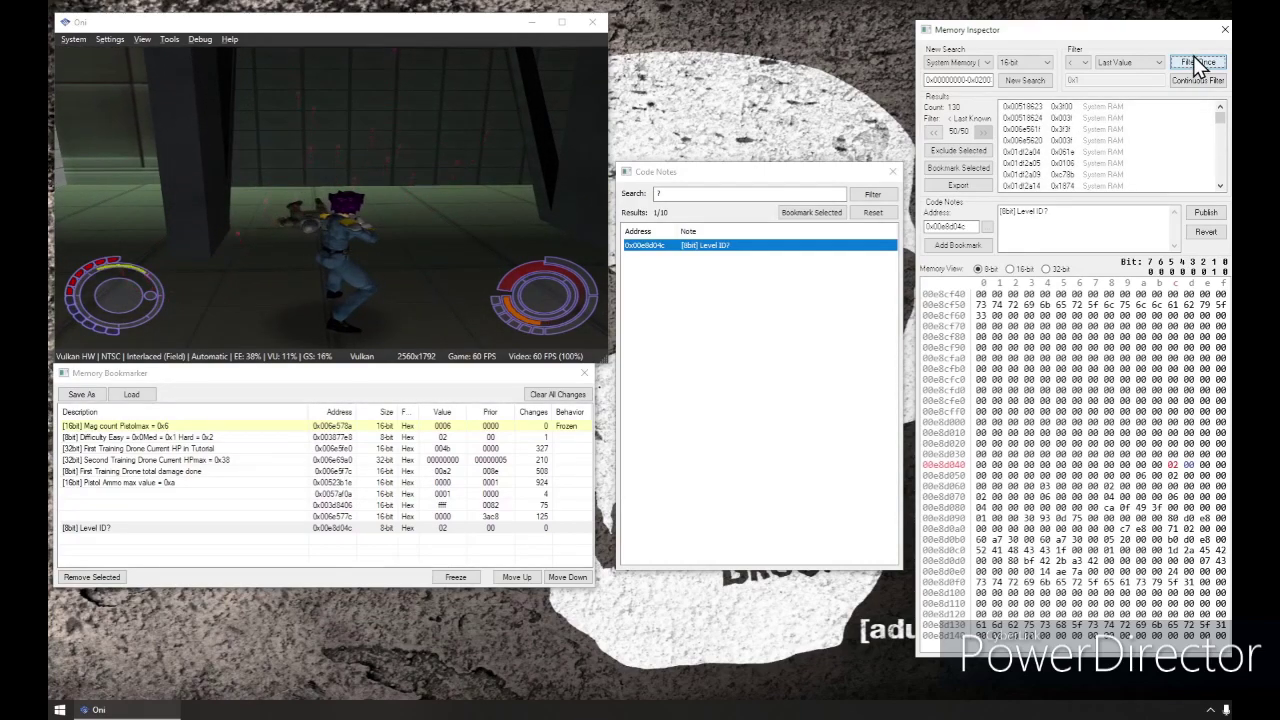
Filter the results twice for values equal to the last value while the character's health stays constant.
{"action": "left_click", "coordinate": [1076, 65]}
{"action": "left_click", "coordinate": [1074, 75]}
{"action": "left_click", "coordinate": [1184, 60]}
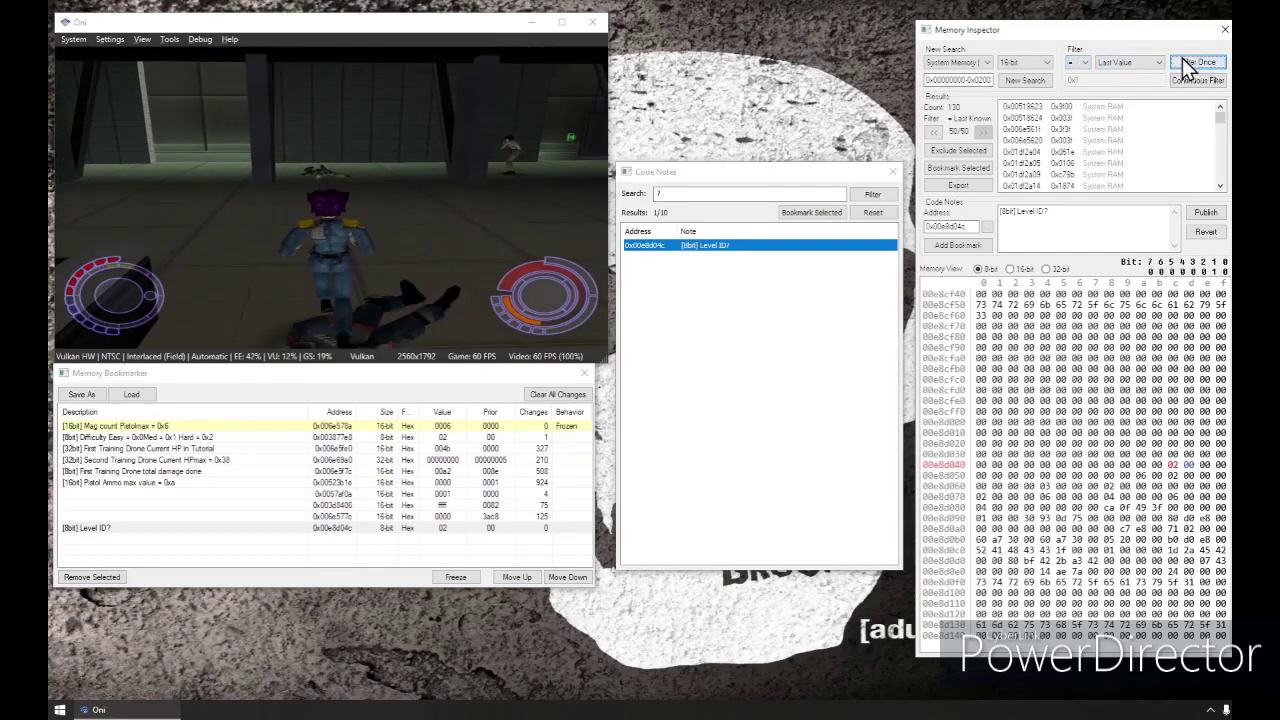
{"action": "left_click", "coordinate": [1185, 62]}
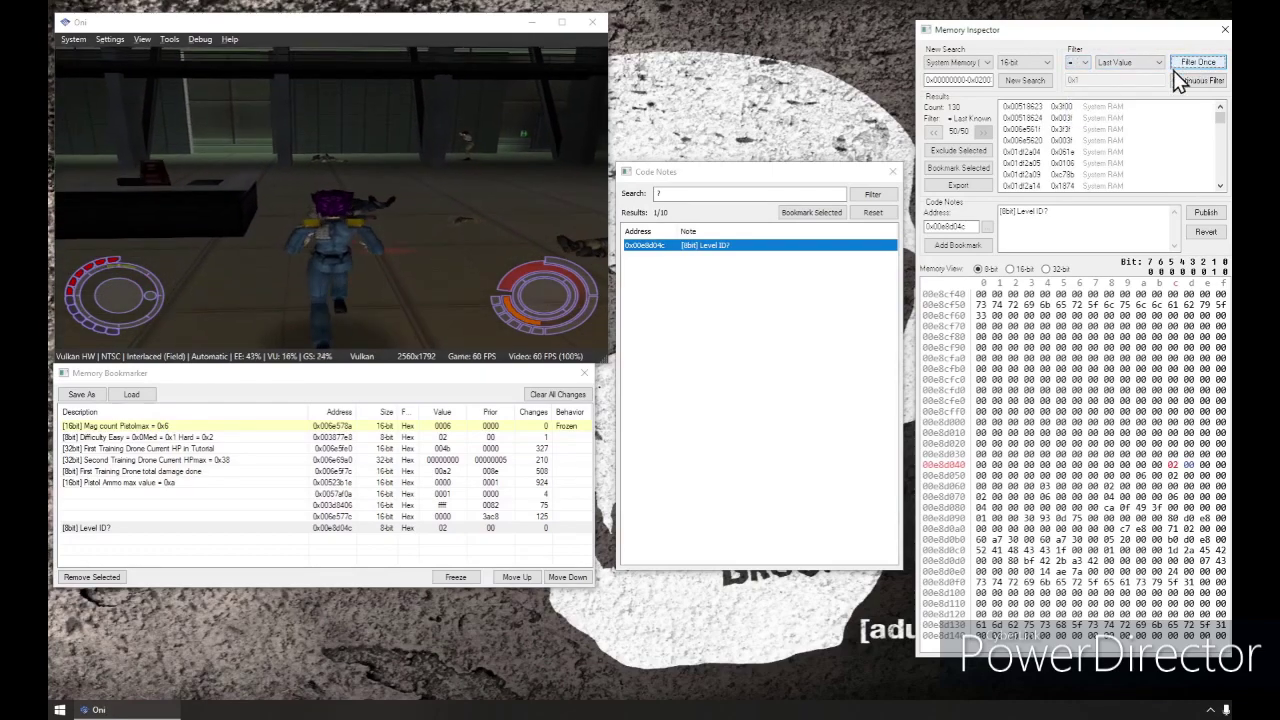
Open the first result, 0x00518623, in the memory view and display the memory as 32-bit values.
{"action": "left_click", "coordinate": [1061, 108]}
{"action": "left_click", "coordinate": [1052, 270]}
{"action": "left_click", "coordinate": [1054, 224]}
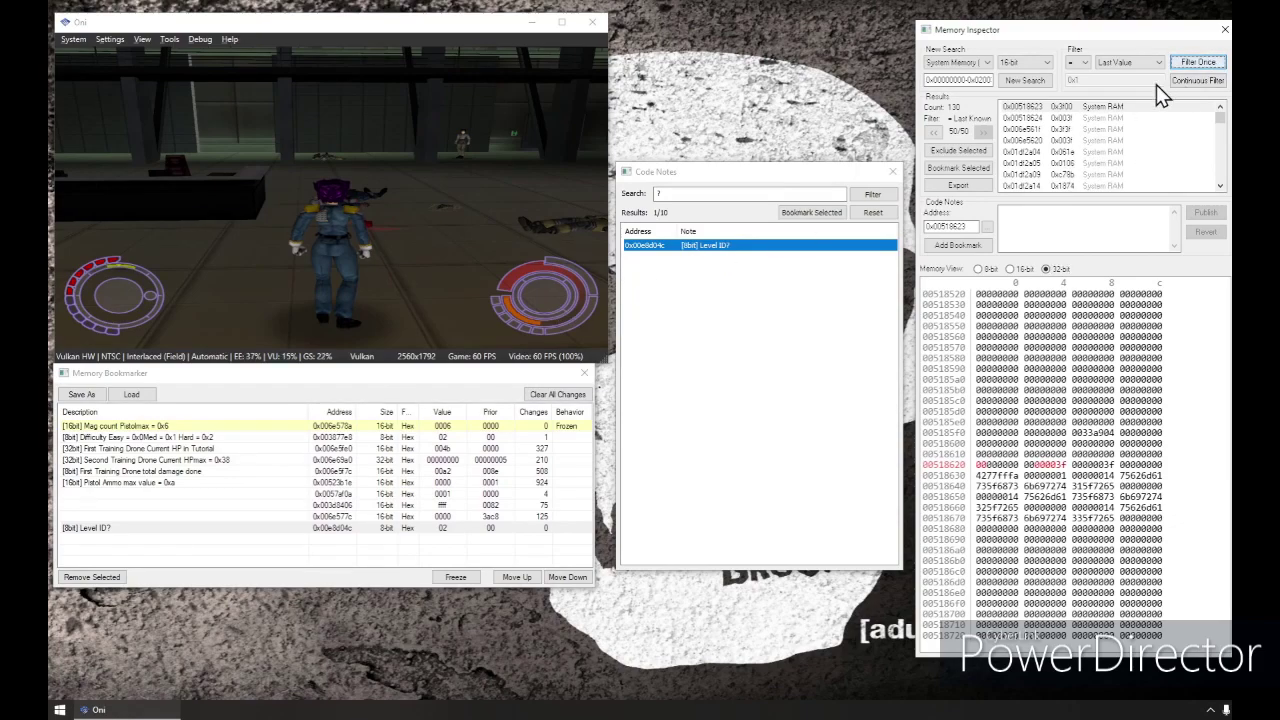
Step down through the filtered results to 0x01df2e5e, examining the memory around each address for a plausible health value.
{"action": "left_click", "coordinate": [1089, 115]}
{"action": "left_click", "coordinate": [1093, 110]}
{"action": "key", "text": "Down"}
{"action": "key", "text": "Down"}
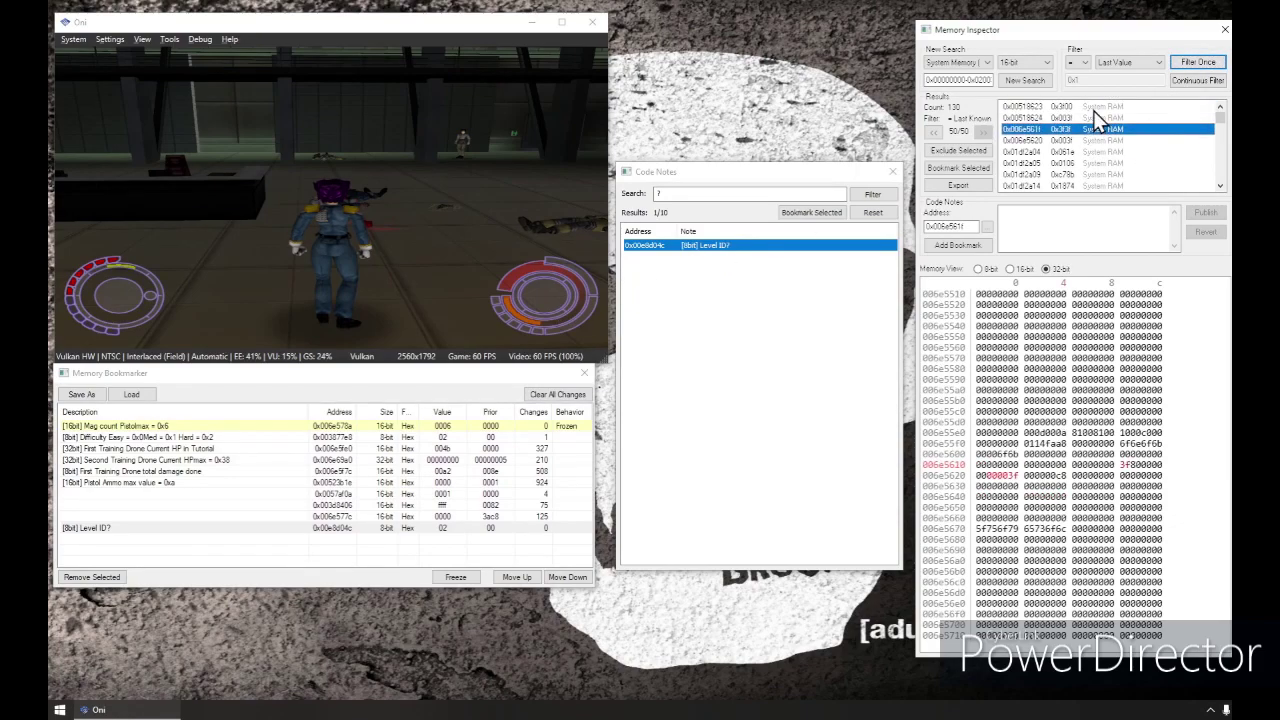
{"action": "key", "text": "Down"}
{"action": "key", "text": "Down"}
{"action": "key", "text": "Down"}
{"action": "key", "text": "Down"}
{"action": "key", "text": "Down"}
{"action": "key", "text": "Down"}
{"action": "key", "text": "Down"}
{"action": "key", "text": "Down"}
{"action": "key", "text": "Down"}
{"action": "key", "text": "Down"}
{"action": "key", "text": "Down"}
{"action": "key", "text": "Down"}
{"action": "key", "text": "Down"}
{"action": "key", "text": "Down"}
{"action": "key", "text": "Down"}
{"action": "key", "text": "Down"}
{"action": "key", "text": "Down"}
{"action": "key", "text": "Down"}
{"action": "key", "text": "Down"}
{"action": "key", "text": "Down"}
{"action": "key", "text": "Down"}
{"action": "key", "text": "Down"}
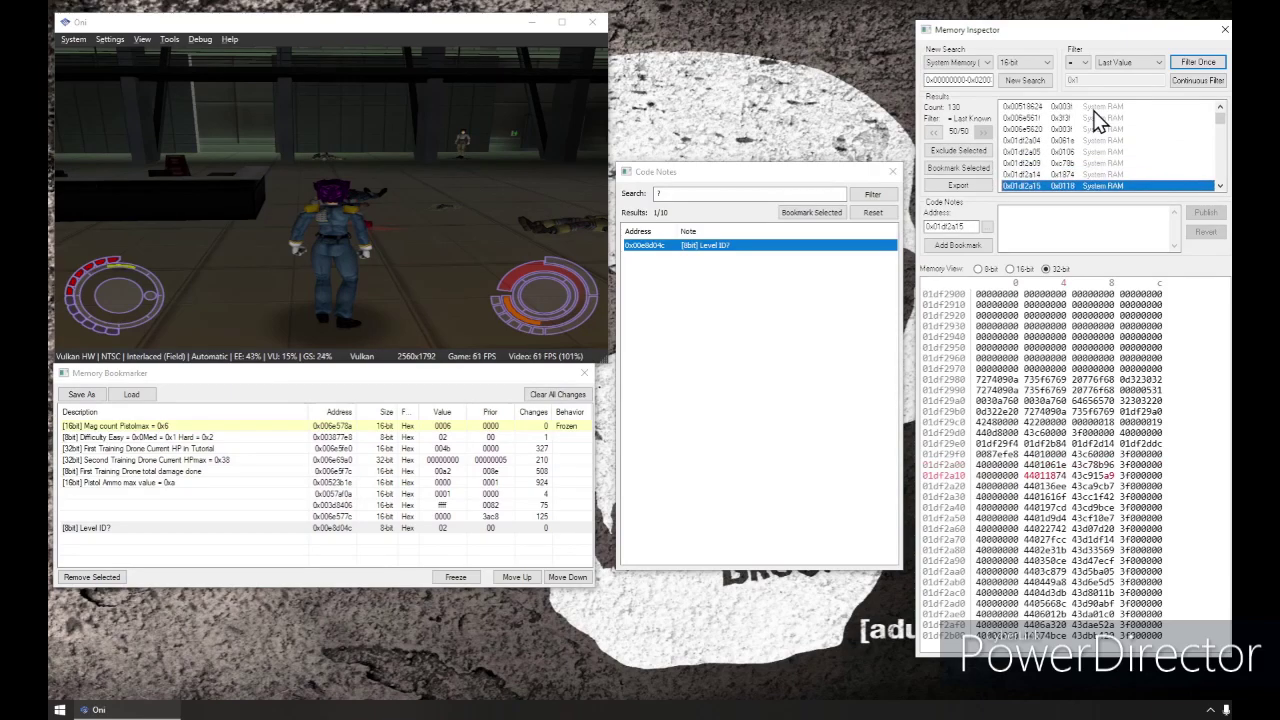
{"action": "key", "text": "Down"}
{"action": "key", "text": "Down"}
{"action": "key", "text": "Down"}
{"action": "key", "text": "Down"}
{"action": "key", "text": "Down"}
{"action": "key", "text": "Down"}
{"action": "key", "text": "Down"}
{"action": "key", "text": "Down"}
{"action": "key", "text": "Down"}
{"action": "key", "text": "Down"}
{"action": "key", "text": "Down"}
{"action": "key", "text": "Down"}
{"action": "key", "text": "Down"}
{"action": "key", "text": "Down"}
{"action": "key", "text": "Down"}
{"action": "key", "text": "Down"}
{"action": "key", "text": "Down"}
{"action": "key", "text": "Down"}
{"action": "key", "text": "Down"}
{"action": "key", "text": "Down"}
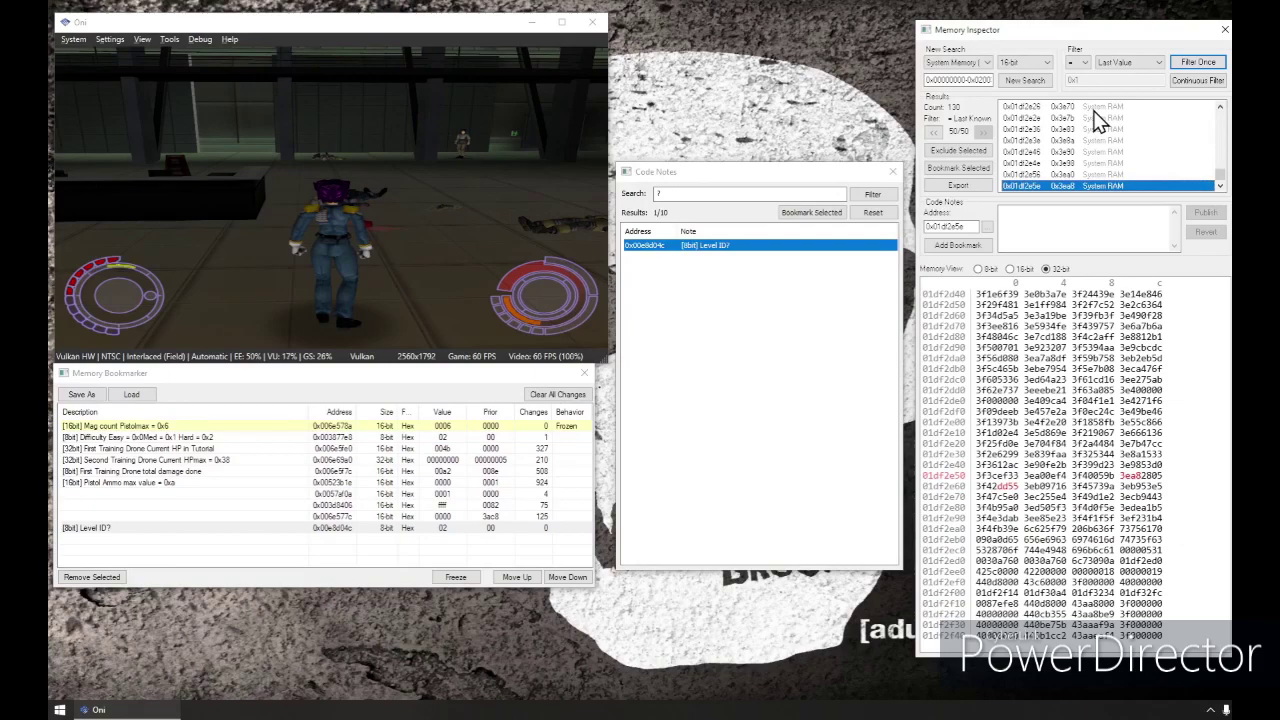
Return to the start of the results and re-examine the memory around the entries from 0x00518624 to 0x01df2a45.
{"action": "key", "text": "Home"}
{"action": "key", "text": "Down"}
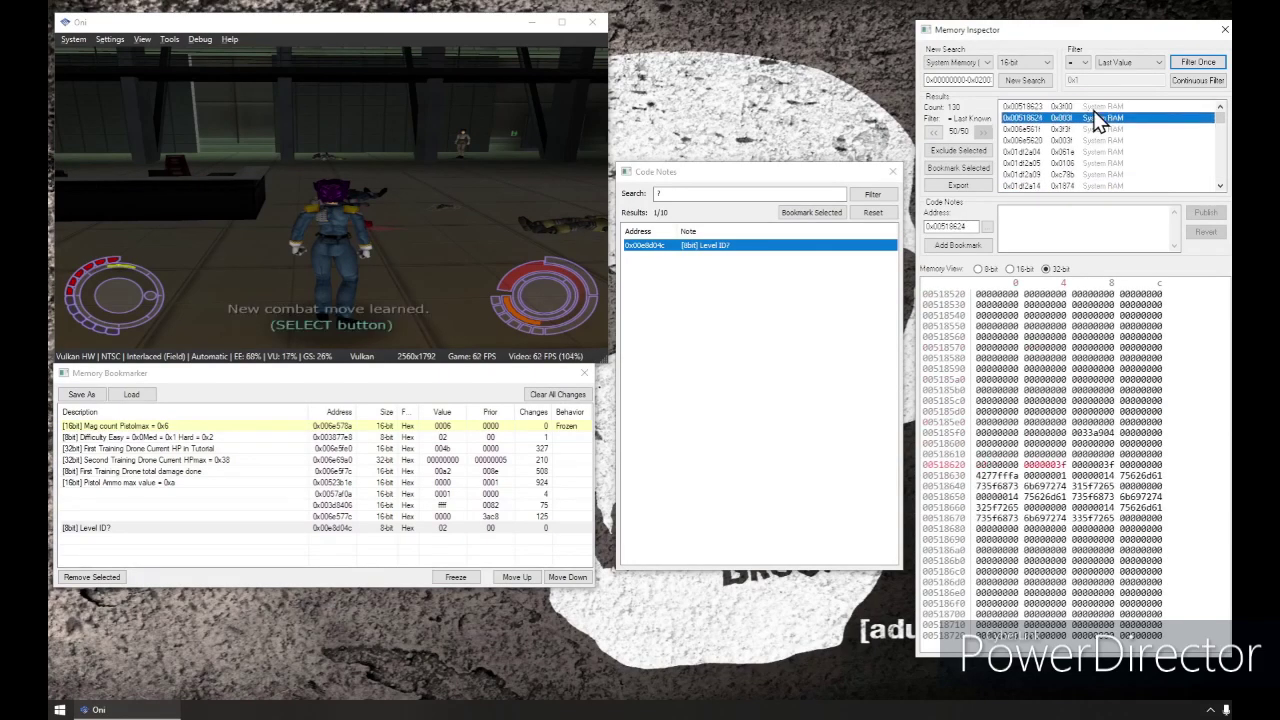
{"action": "key", "text": "Down"}
{"action": "key", "text": "Down"}
{"action": "key", "text": "Down"}
{"action": "key", "text": "Down"}
{"action": "key", "text": "Down"}
{"action": "key", "text": "Down"}
{"action": "key", "text": "Down"}
{"action": "key", "text": "Down"}
{"action": "key", "text": "Down"}
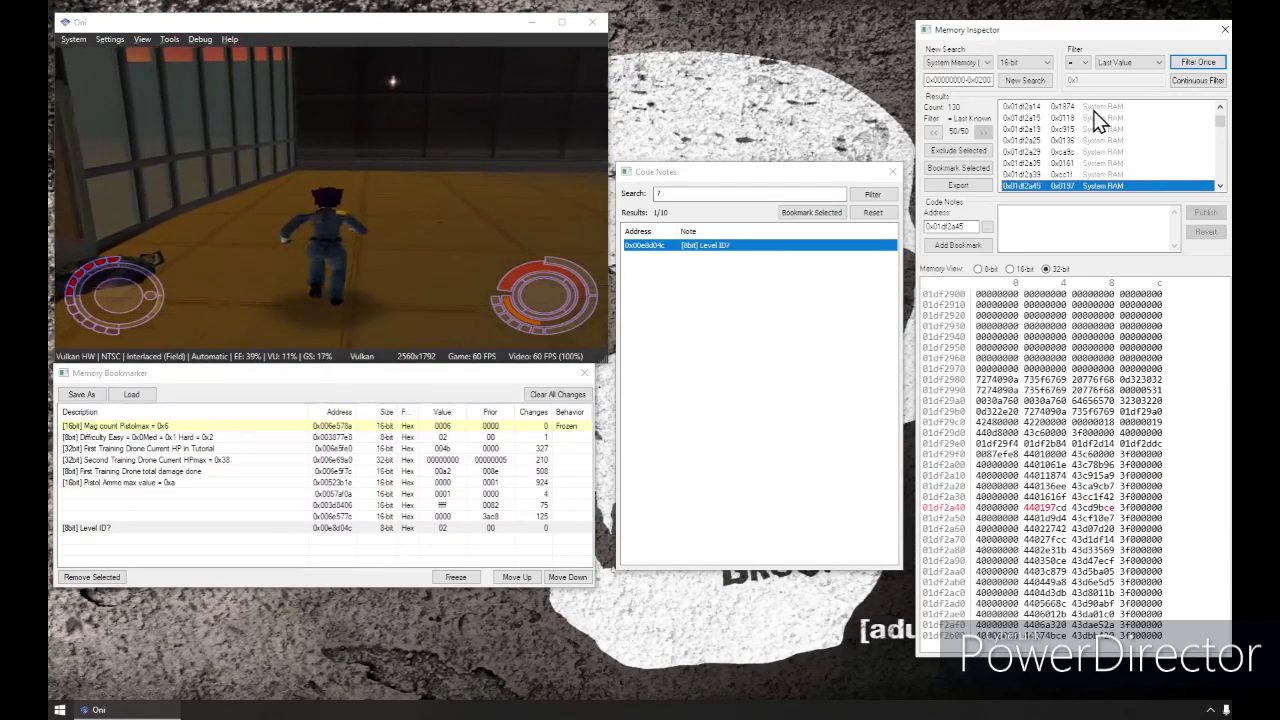
Return to the game and load successive save states from slot 3, ending on slot 6 in a different level.
{"action": "left_click", "coordinate": [375, 220]}
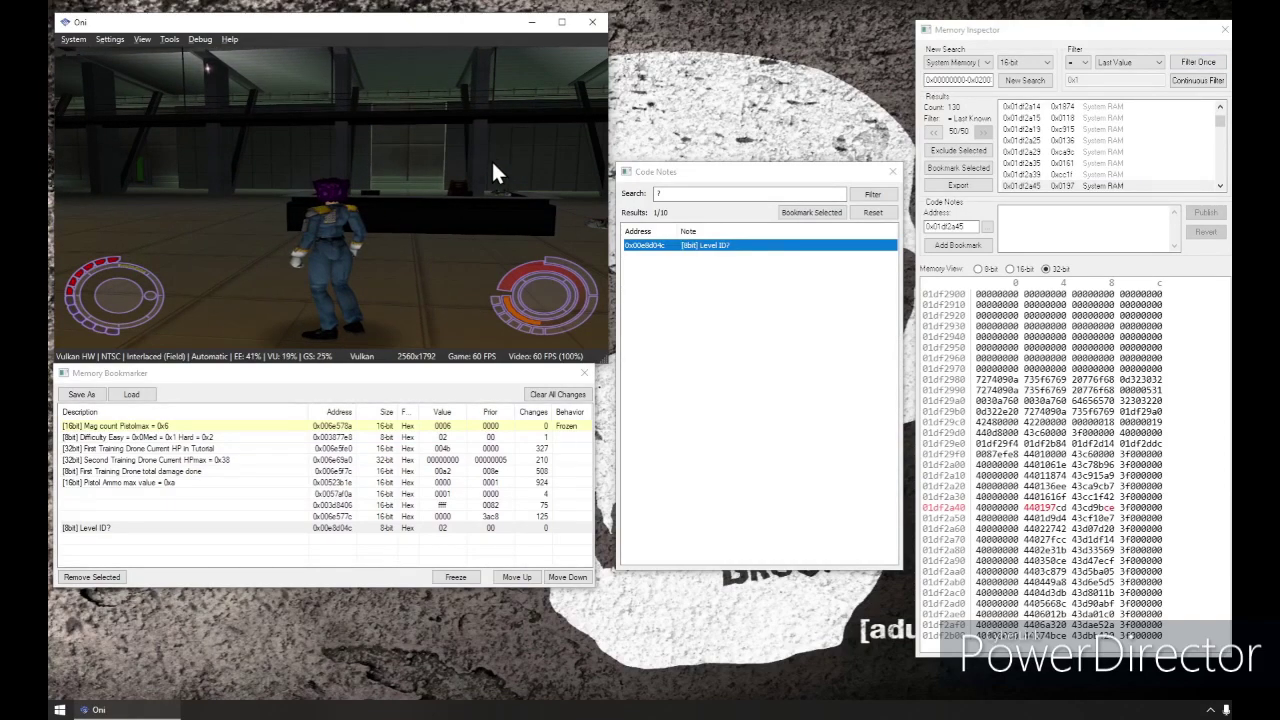
{"action": "key", "text": "F3"}
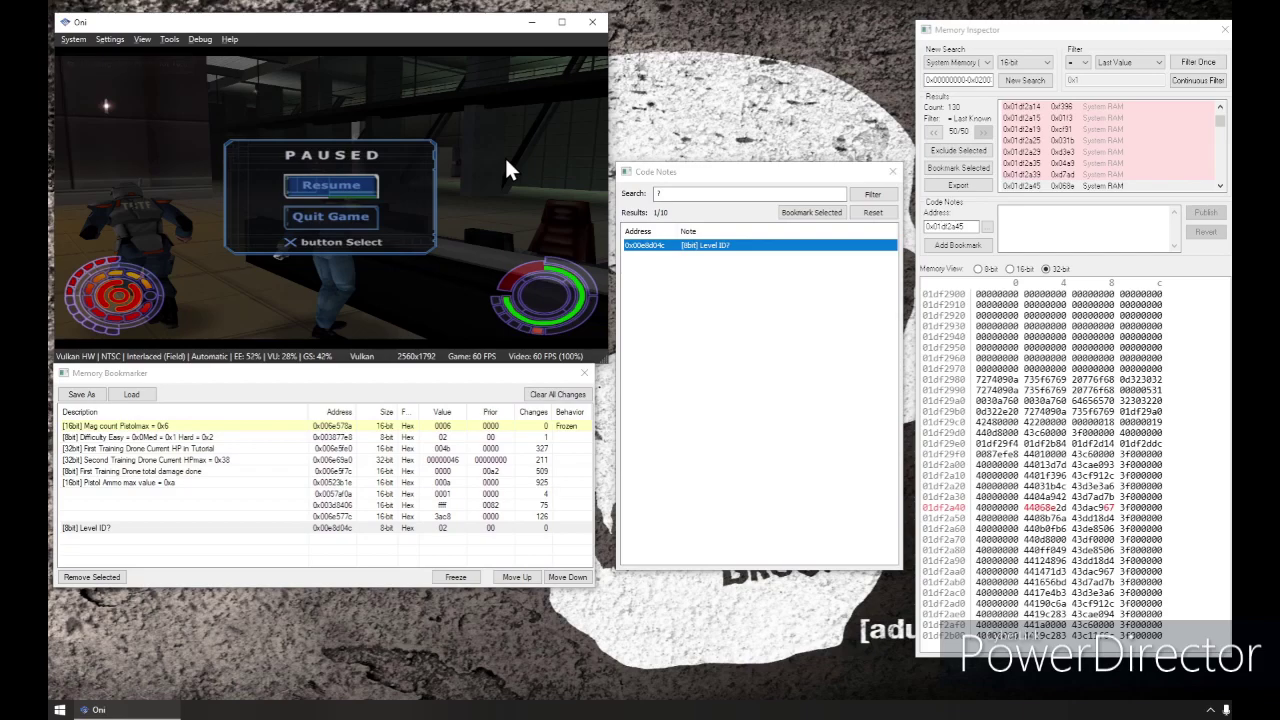
{"action": "key", "text": "F3"}
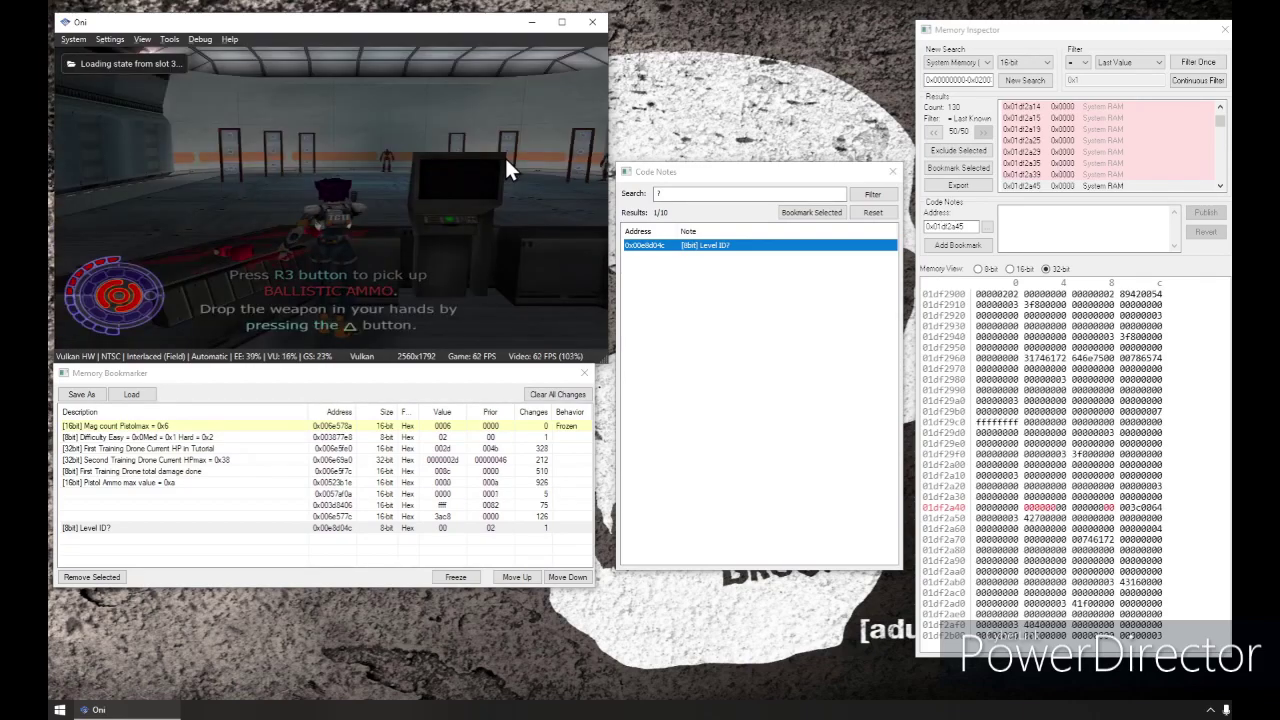
{"action": "key", "text": "F4"}
{"action": "key", "text": "F5"}
{"action": "key", "text": "F6"}
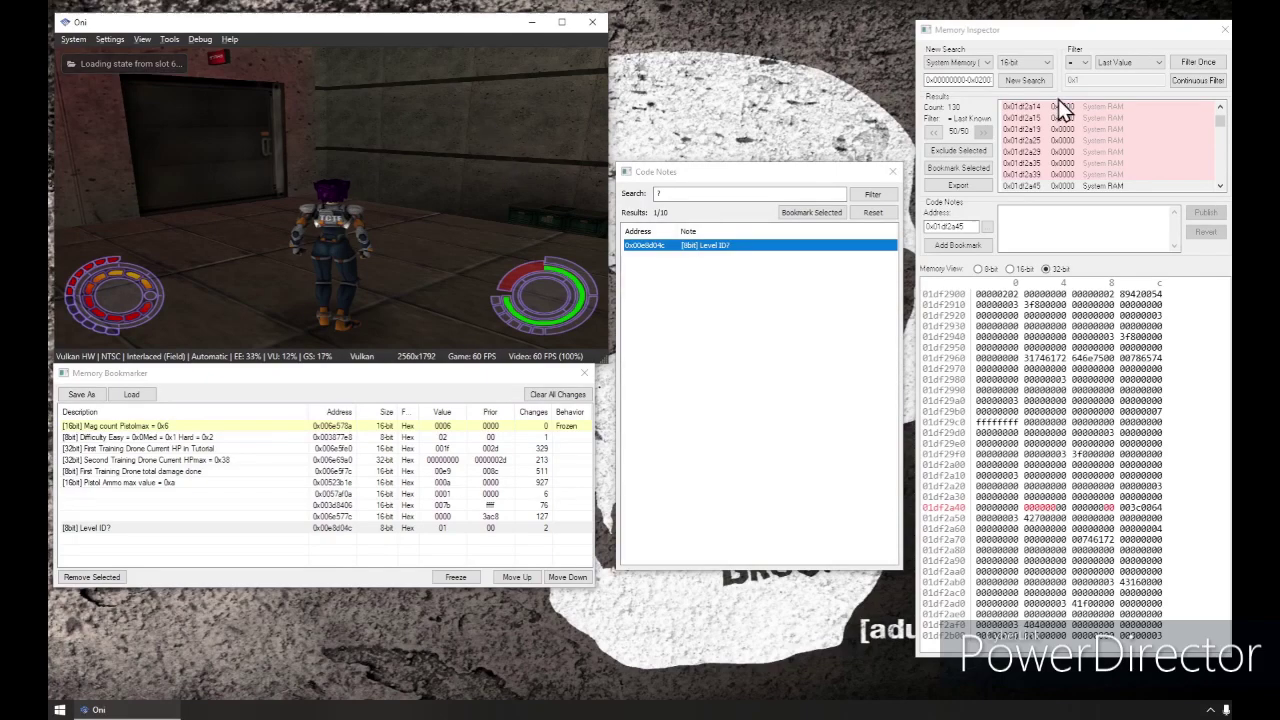
Filter the results for values greater than the last value and inspect the memory at 0x00518623.
{"action": "left_click", "coordinate": [1076, 63]}
{"action": "left_click", "coordinate": [1080, 101]}
{"action": "left_click", "coordinate": [469, 167]}
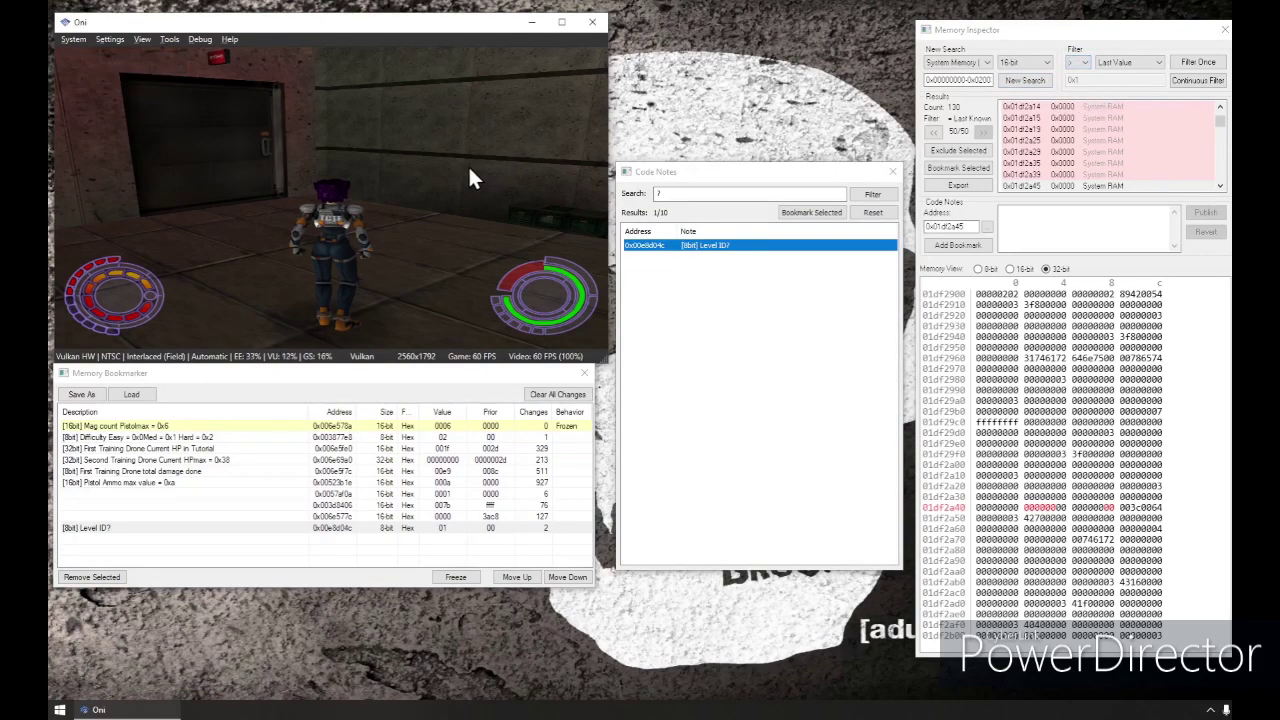
{"action": "key", "text": "space"}
{"action": "key", "text": "space"}
{"action": "left_click", "coordinate": [1200, 64]}
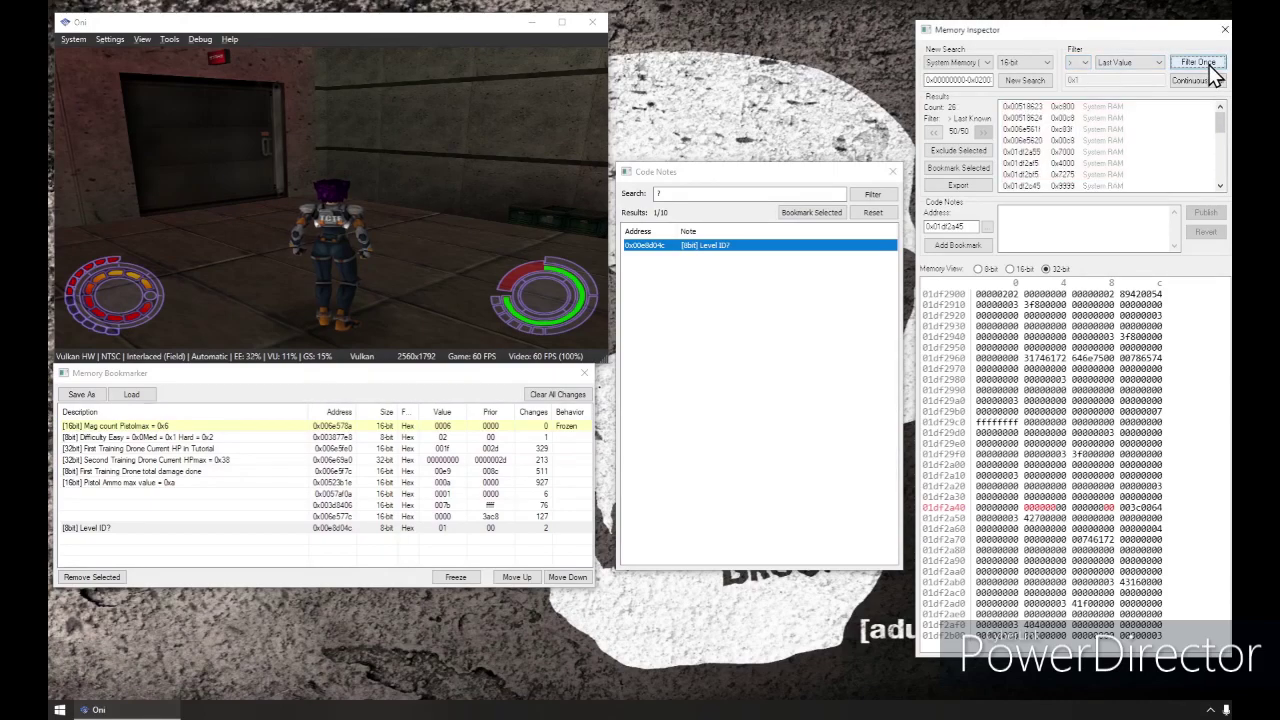
{"action": "left_click", "coordinate": [1023, 110]}
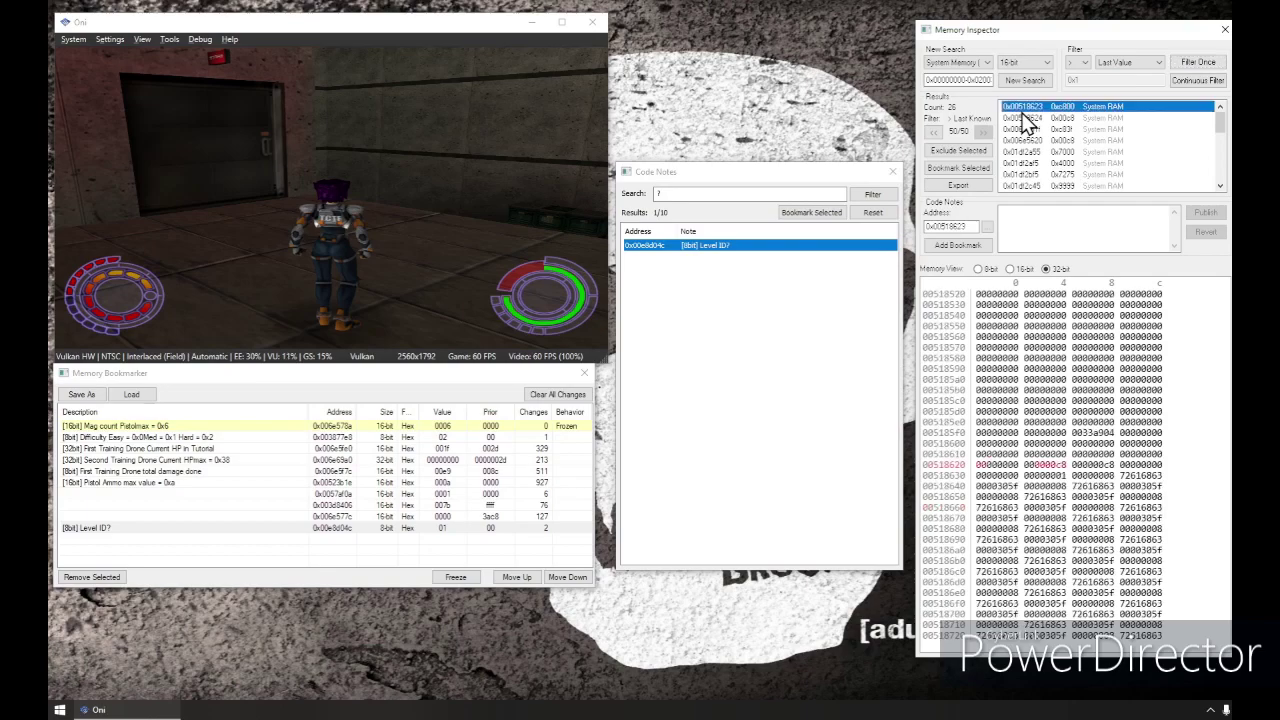
Let the enemy hit the character in the game, pause the emulator, and filter for values less than the last value.
{"action": "left_click", "coordinate": [406, 160]}
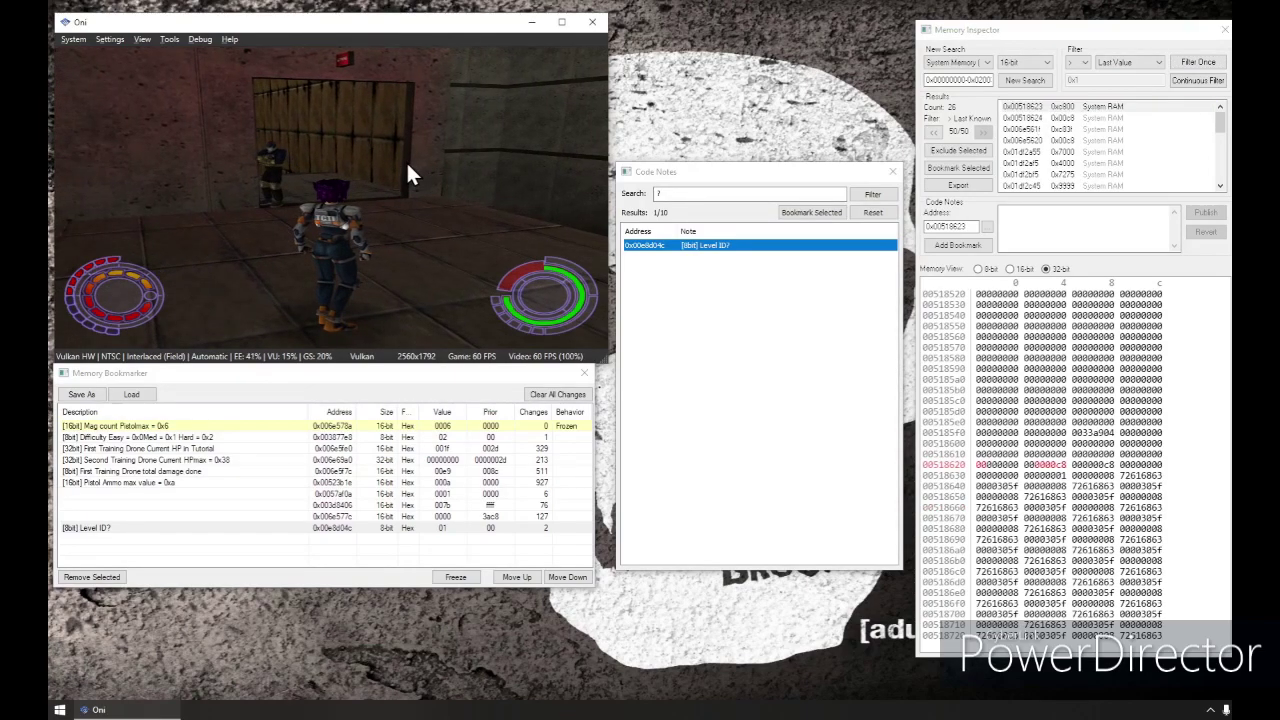
{"action": "key", "text": "w"}
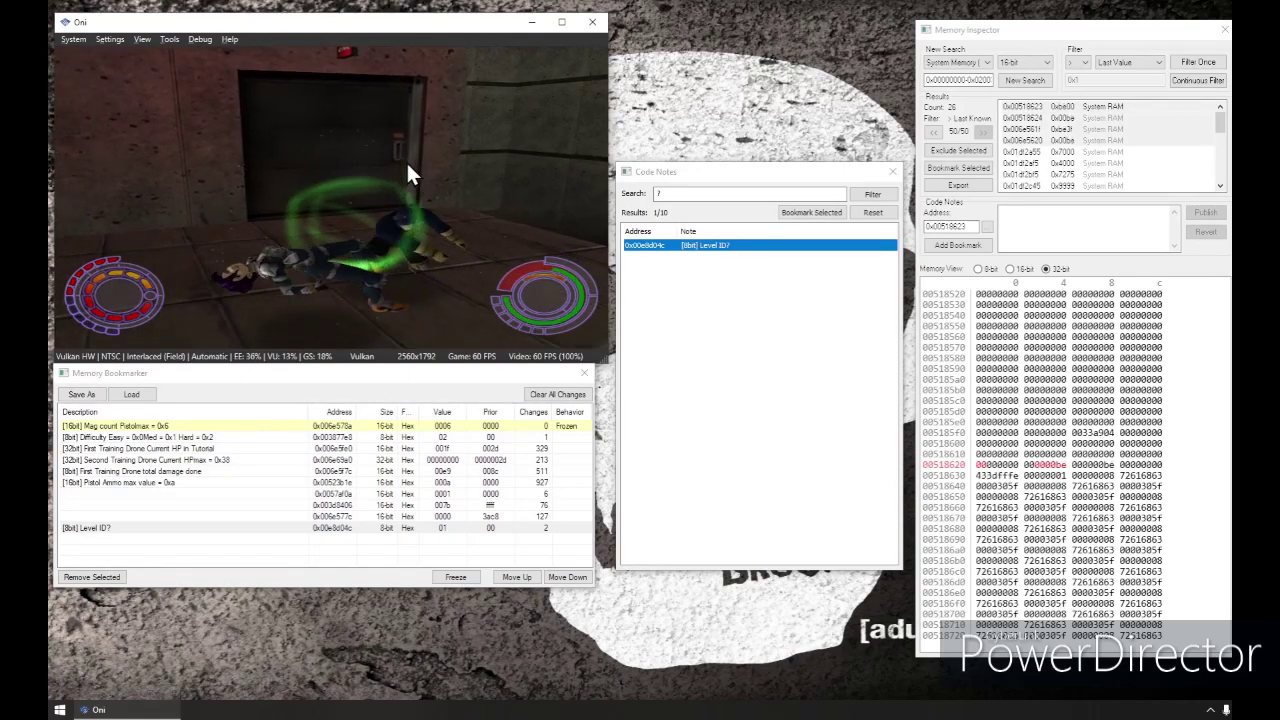
{"action": "key", "text": "space"}
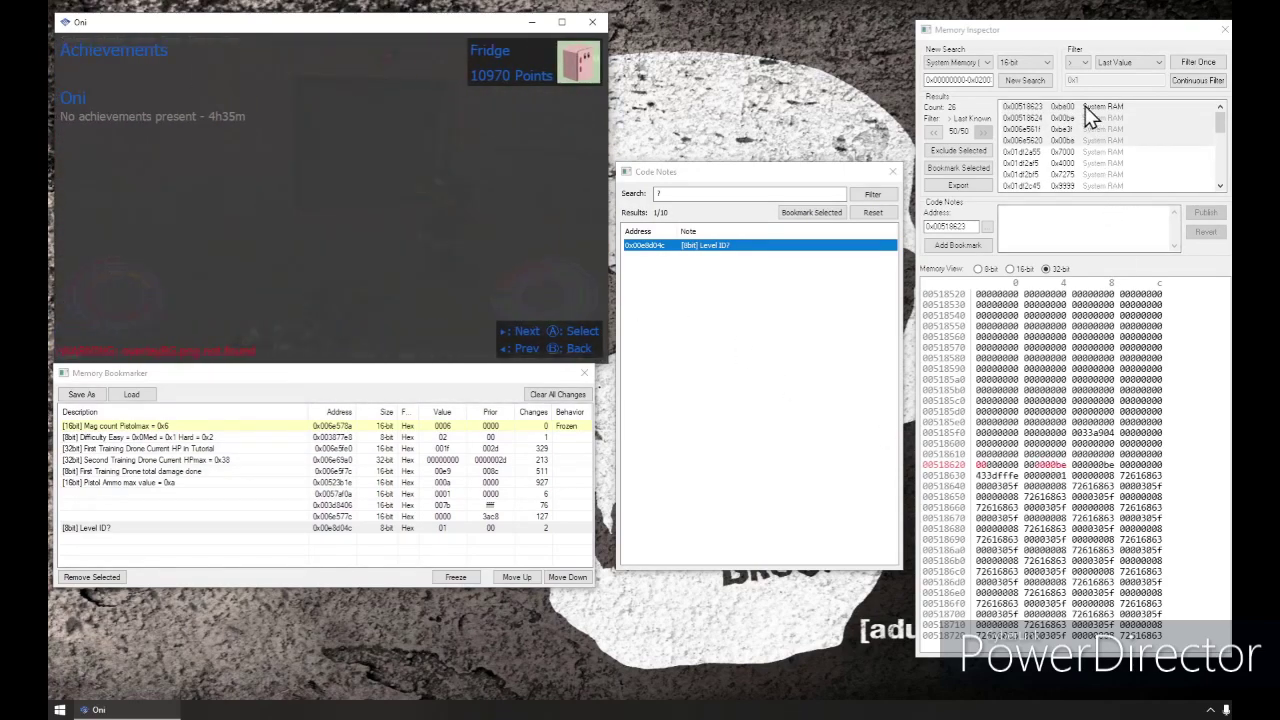
{"action": "left_click", "coordinate": [1080, 62]}
{"action": "left_click", "coordinate": [1088, 82]}
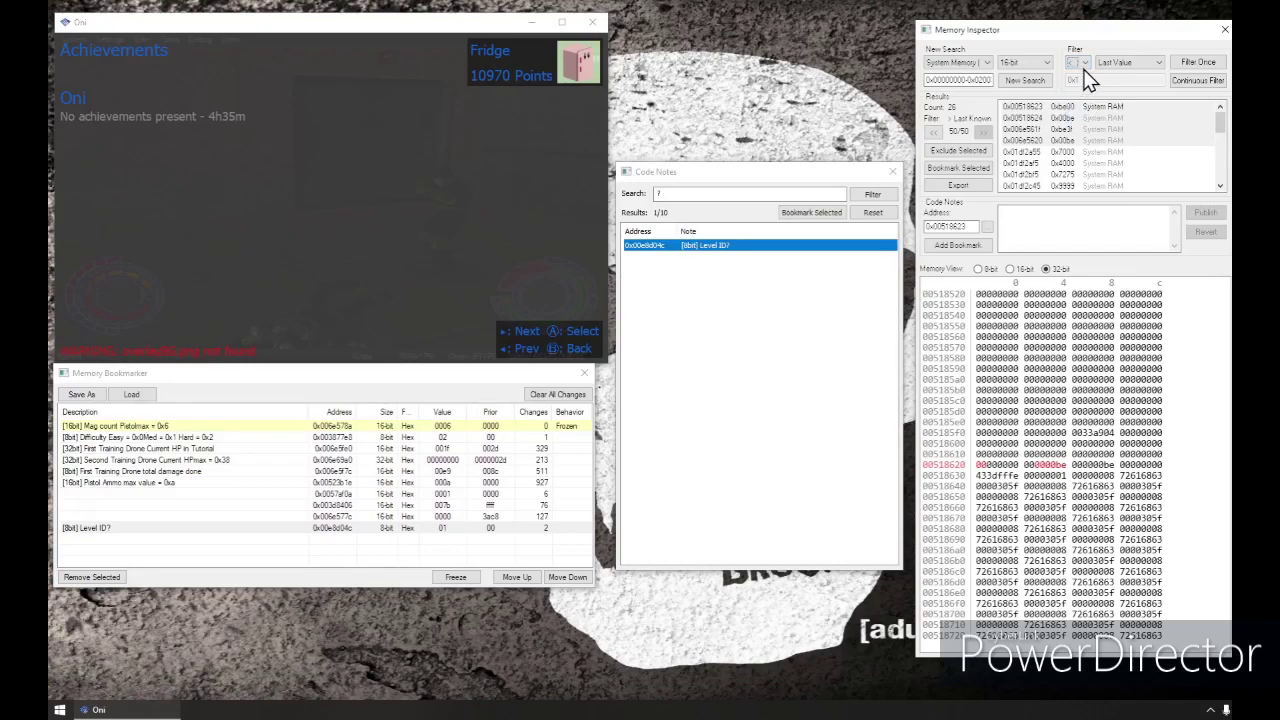
{"action": "left_click", "coordinate": [1192, 64]}
Inspect the memory at 0x006e561f while the enemy keeps damaging the character in the game.
{"action": "left_click", "coordinate": [444, 166]}
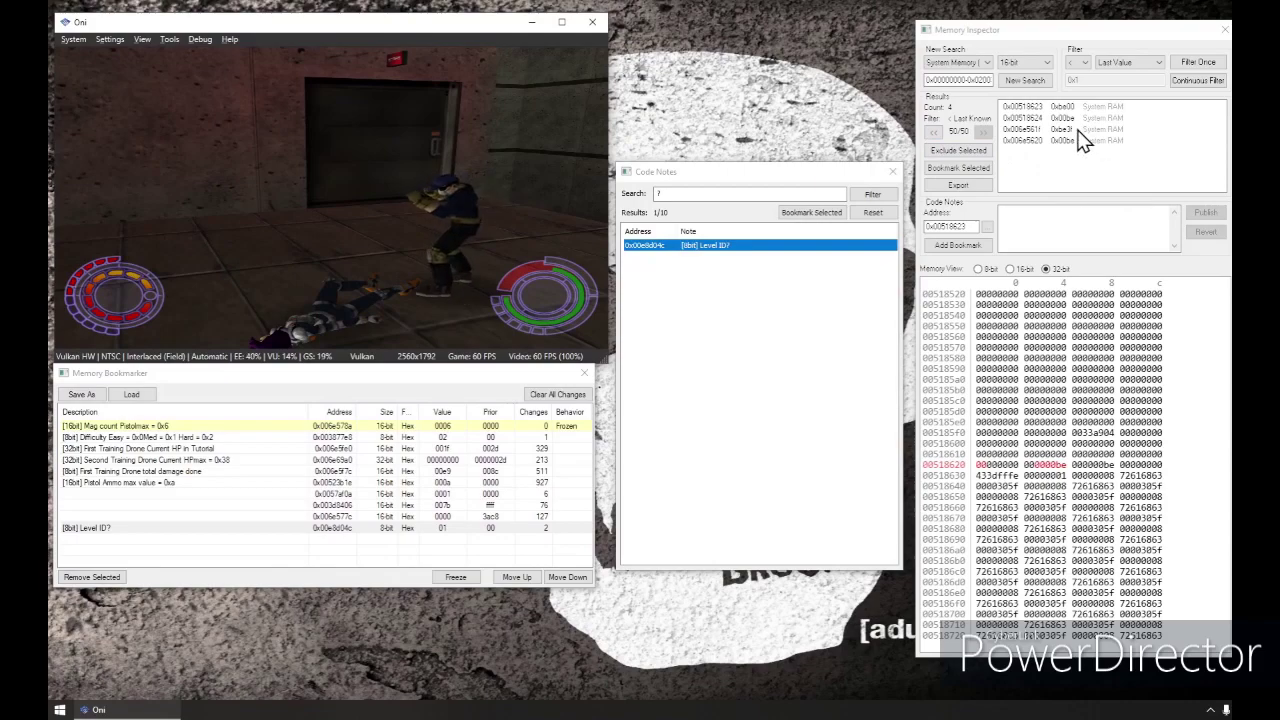
{"action": "left_click", "coordinate": [1078, 129]}
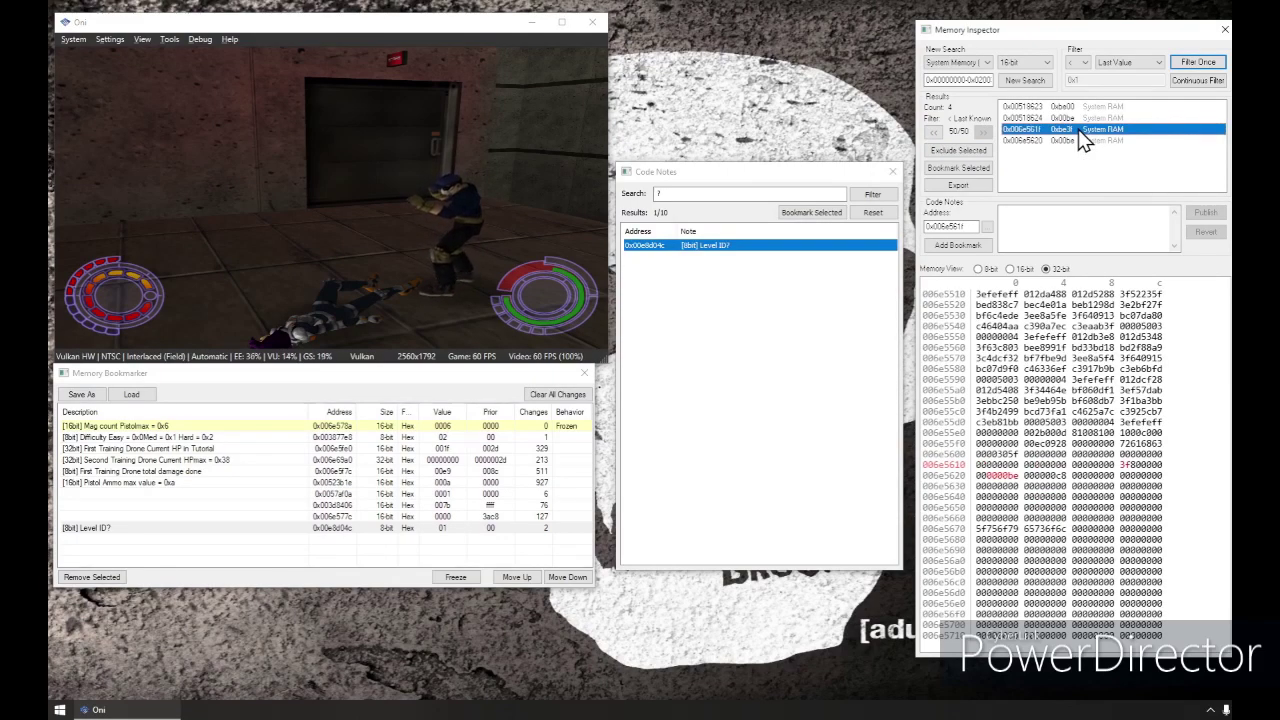
{"action": "left_click", "coordinate": [414, 156]}
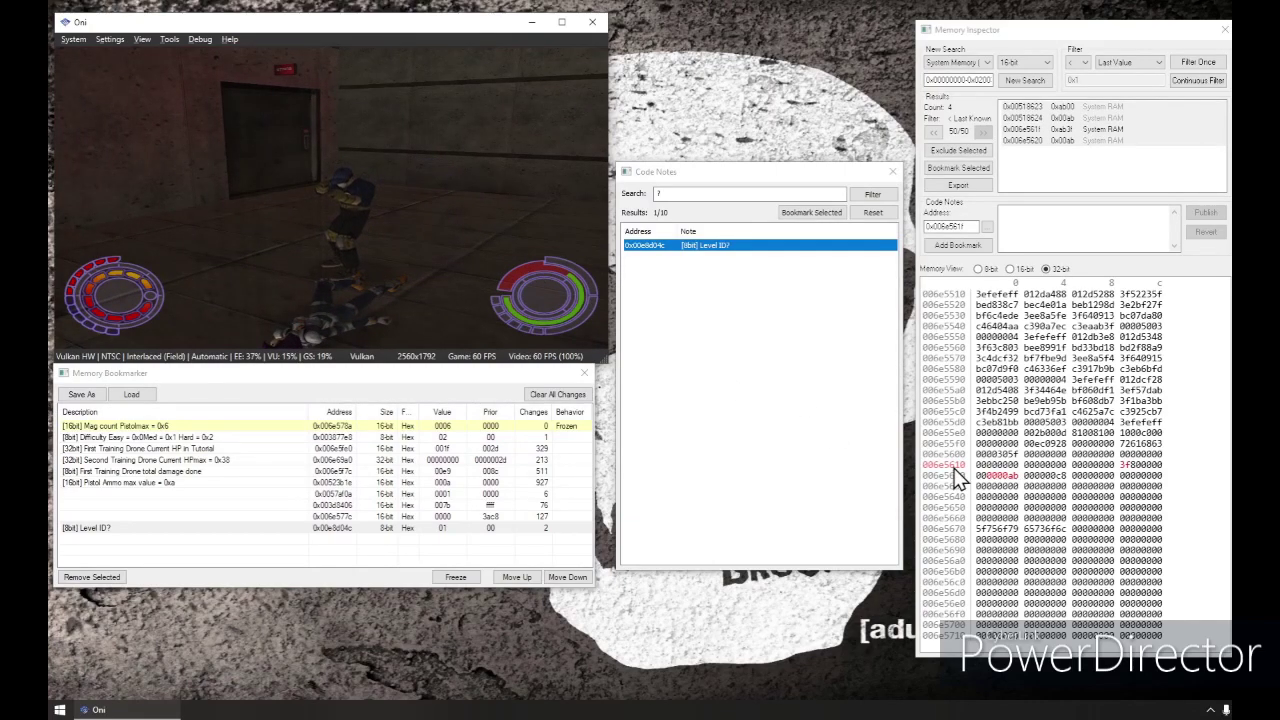
Bookmark address 0x006e5620 as a 16-bit value and the adjacent address 0x006e5624 as a 32-bit value.
{"action": "left_click", "coordinate": [1015, 476]}
{"action": "left_click", "coordinate": [1010, 269]}
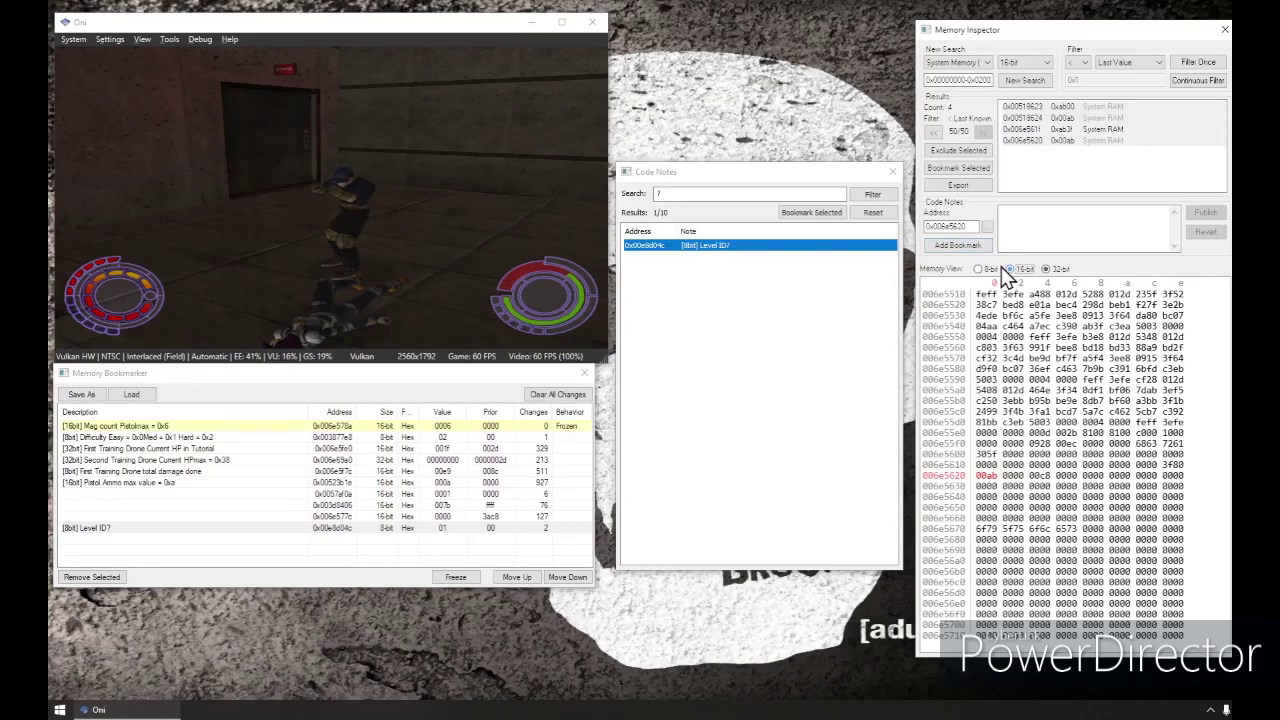
{"action": "left_click", "coordinate": [966, 245]}
{"action": "left_click", "coordinate": [1047, 270]}
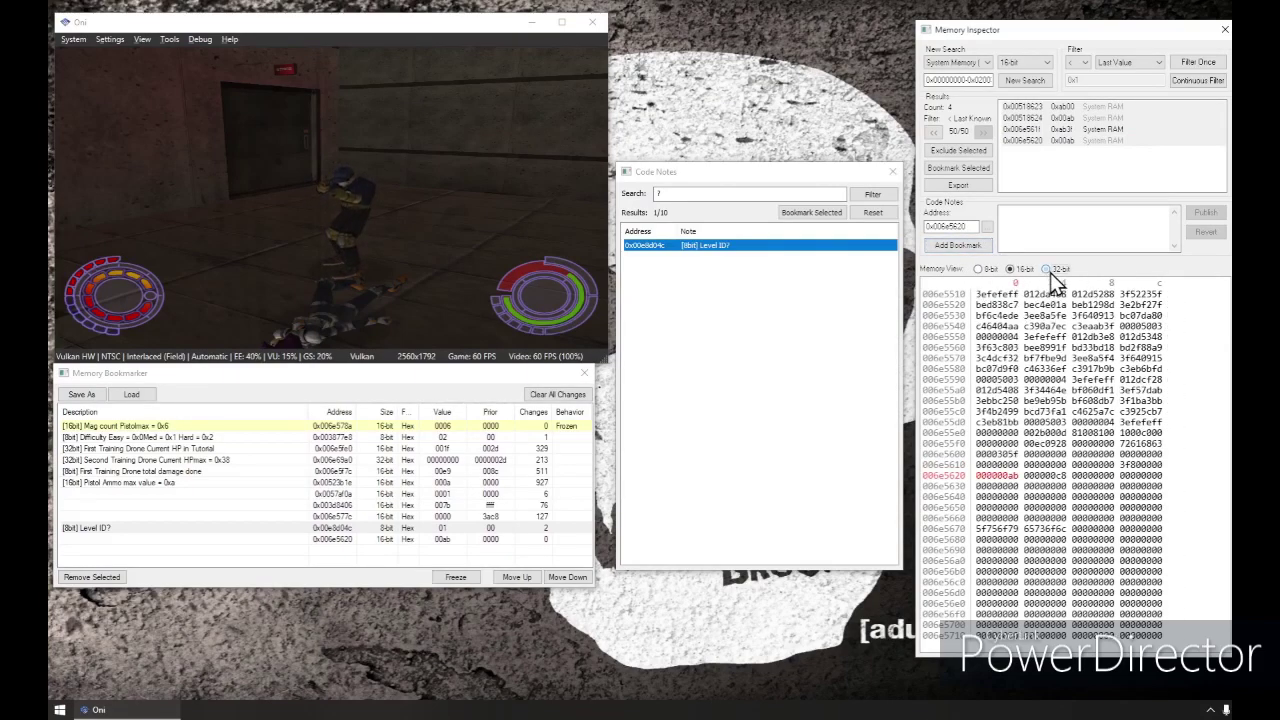
{"action": "left_click", "coordinate": [1046, 476]}
{"action": "left_click", "coordinate": [977, 250]}
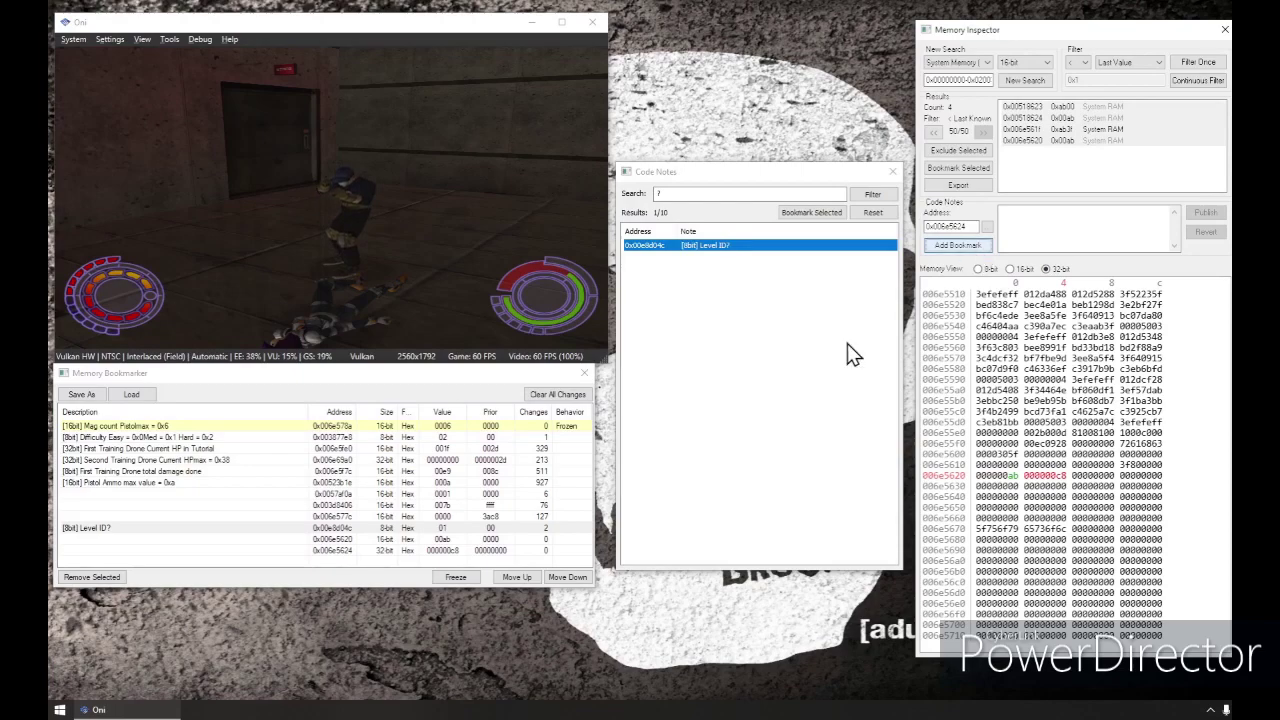
Play on through the fight, and test the 0x006e5620 bookmark by setting its value to 008f, 009a and finally 00aa.
{"action": "left_click", "coordinate": [437, 230]}
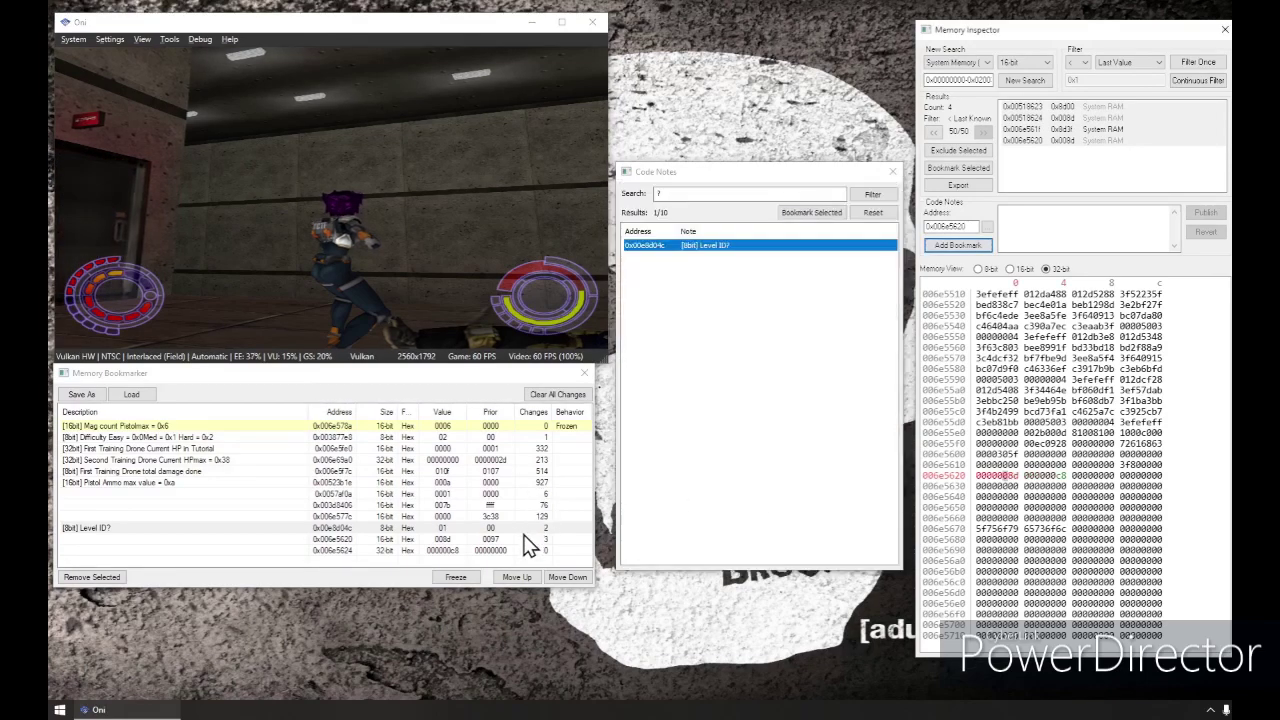
{"action": "left_click", "coordinate": [449, 540]}
{"action": "double_click", "coordinate": [445, 540]}
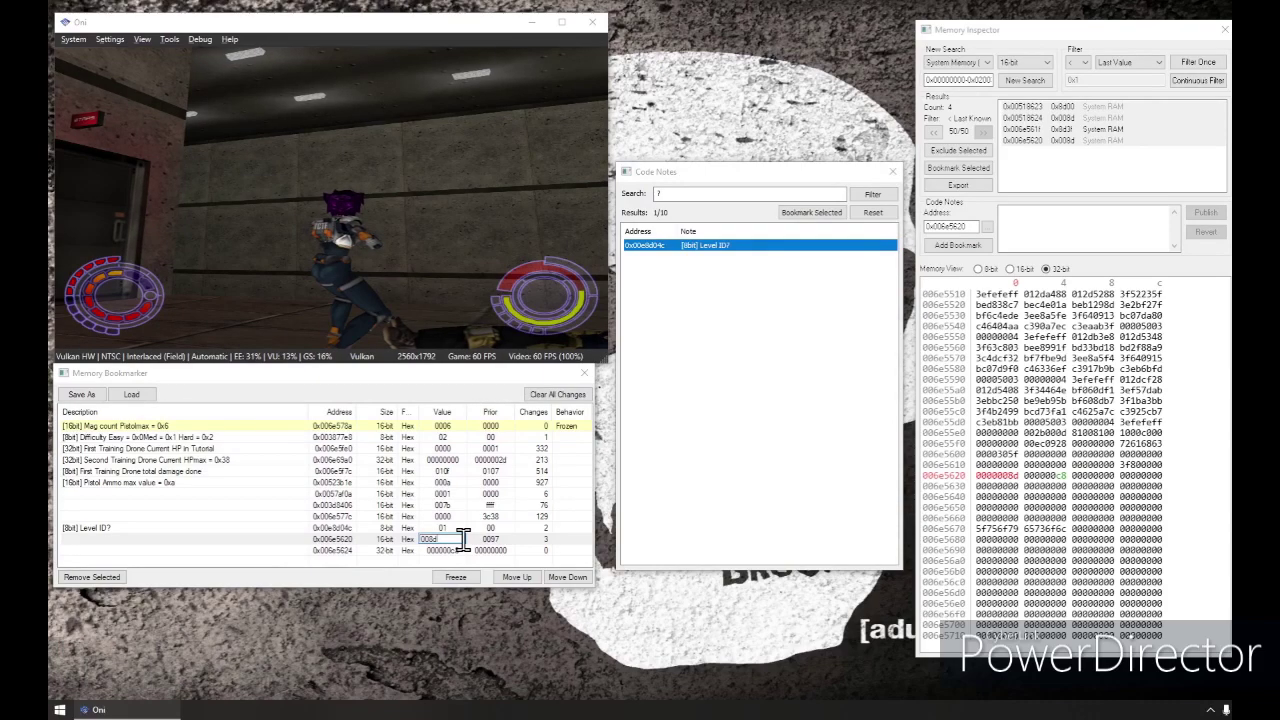
{"action": "key", "text": "Return"}
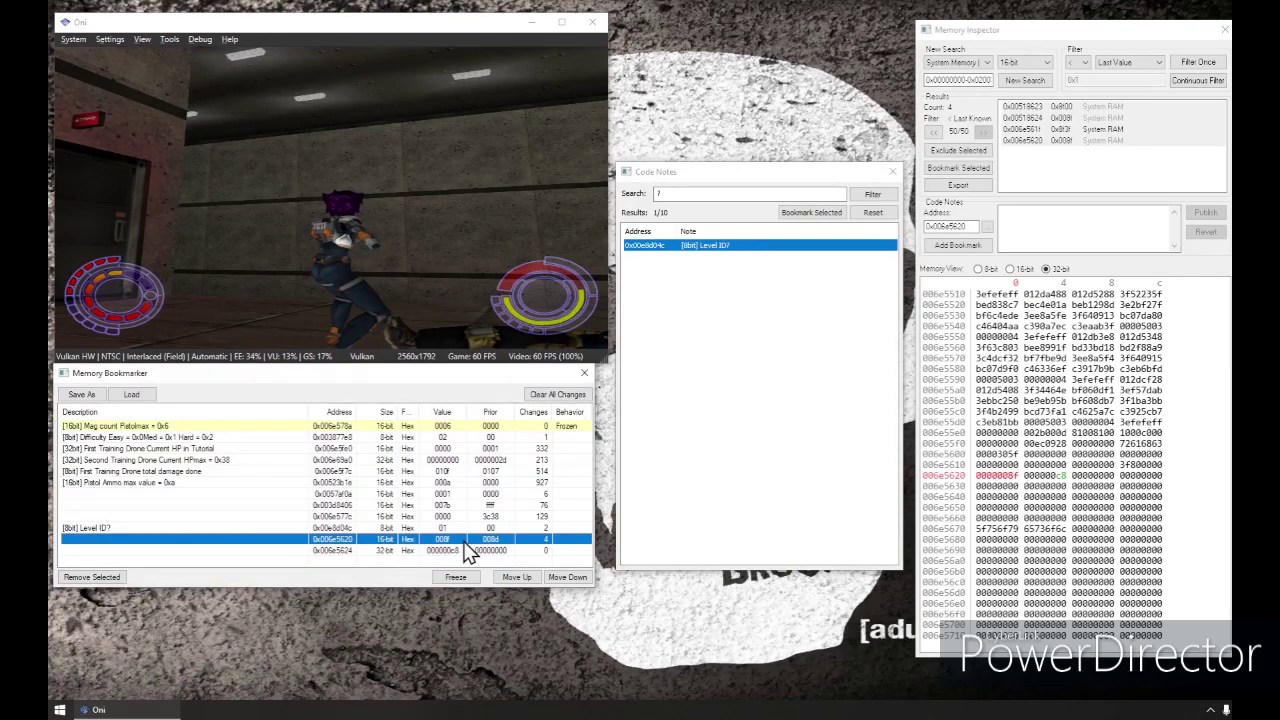
{"action": "double_click", "coordinate": [452, 538]}
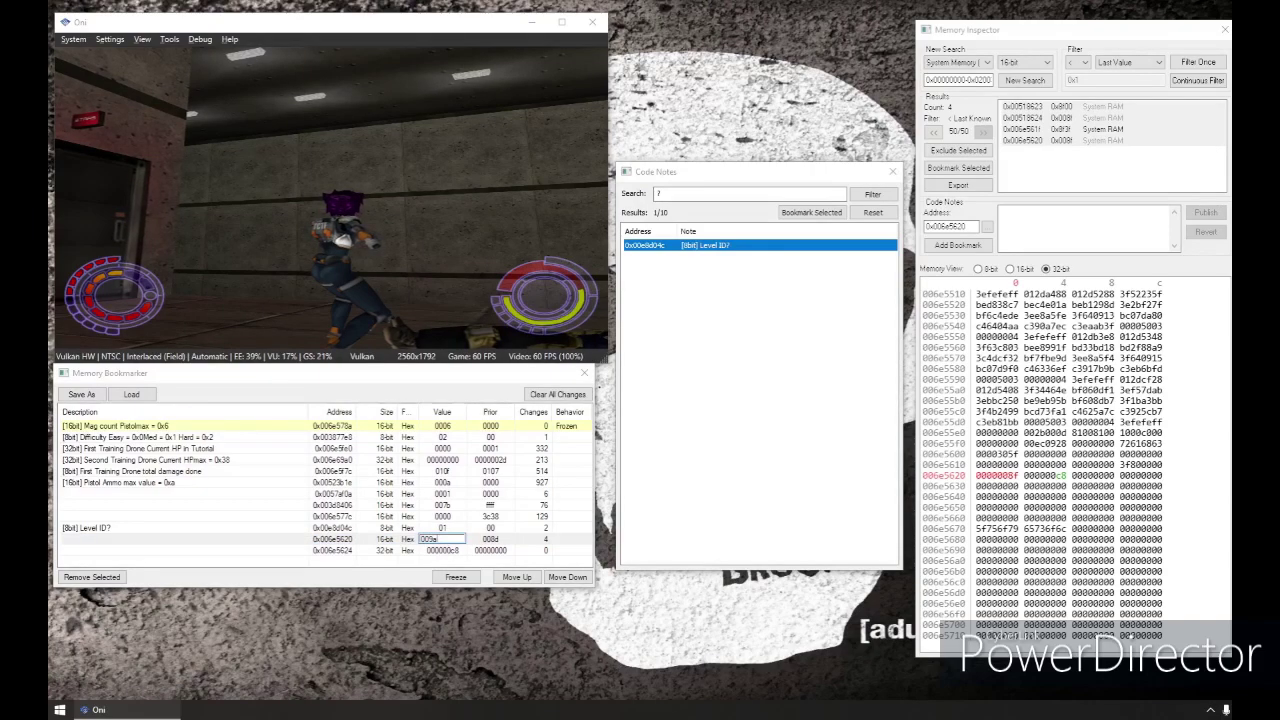
{"action": "key", "text": "Return"}
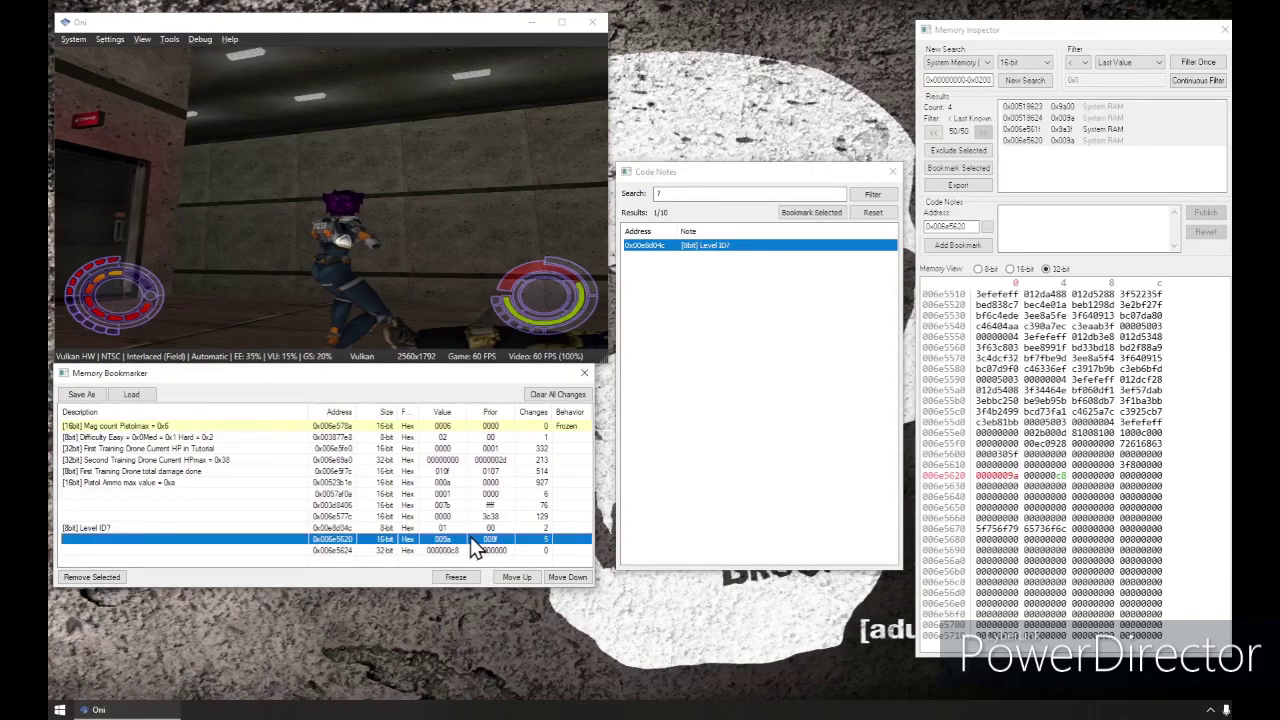
{"action": "double_click", "coordinate": [450, 539]}
{"action": "key", "text": "BackSpace"}
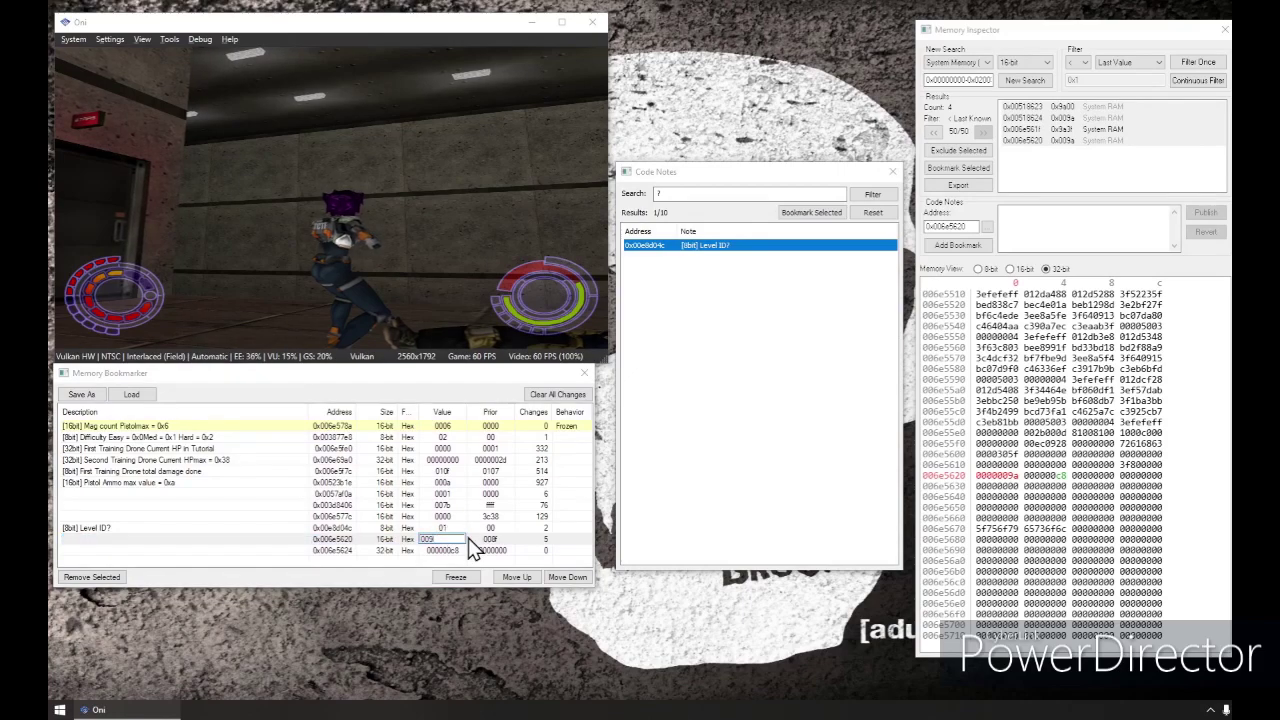
{"action": "key", "text": "Return"}
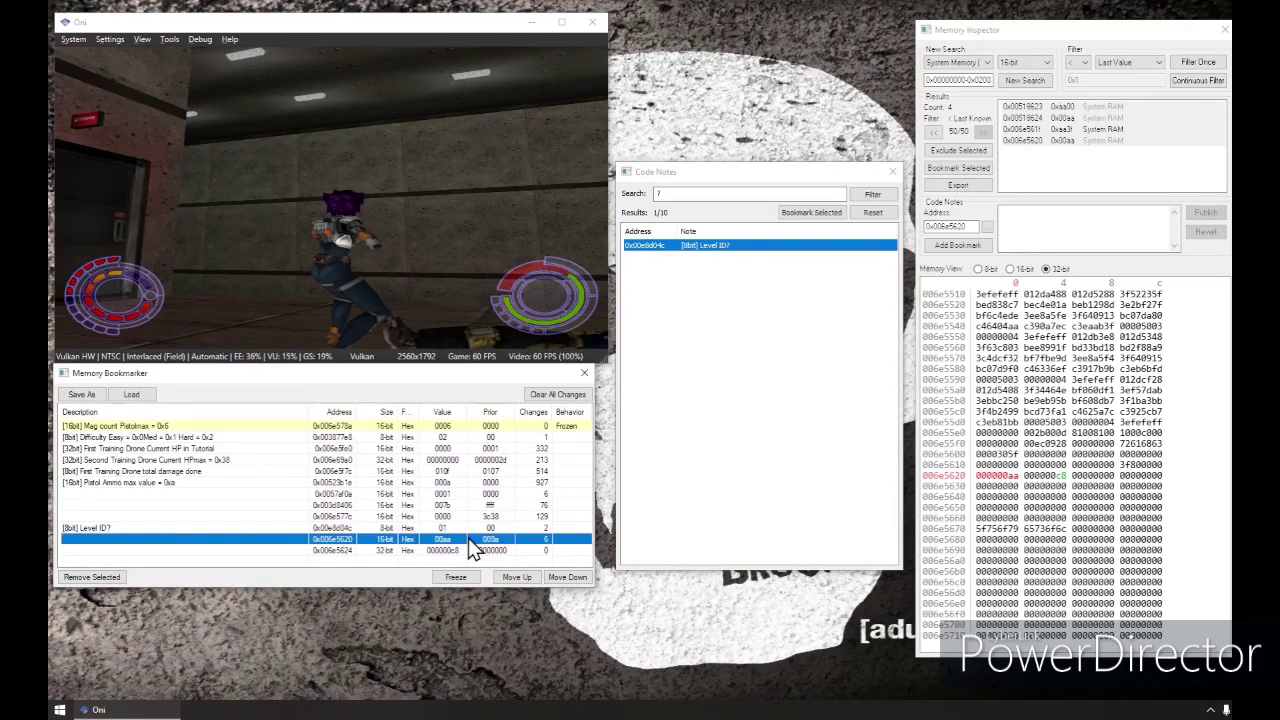
Set the 0x006e5620 bookmark to 0010 and inspect the memory at search result 0x00518623 and at address 0x00518628.
{"action": "double_click", "coordinate": [460, 538]}
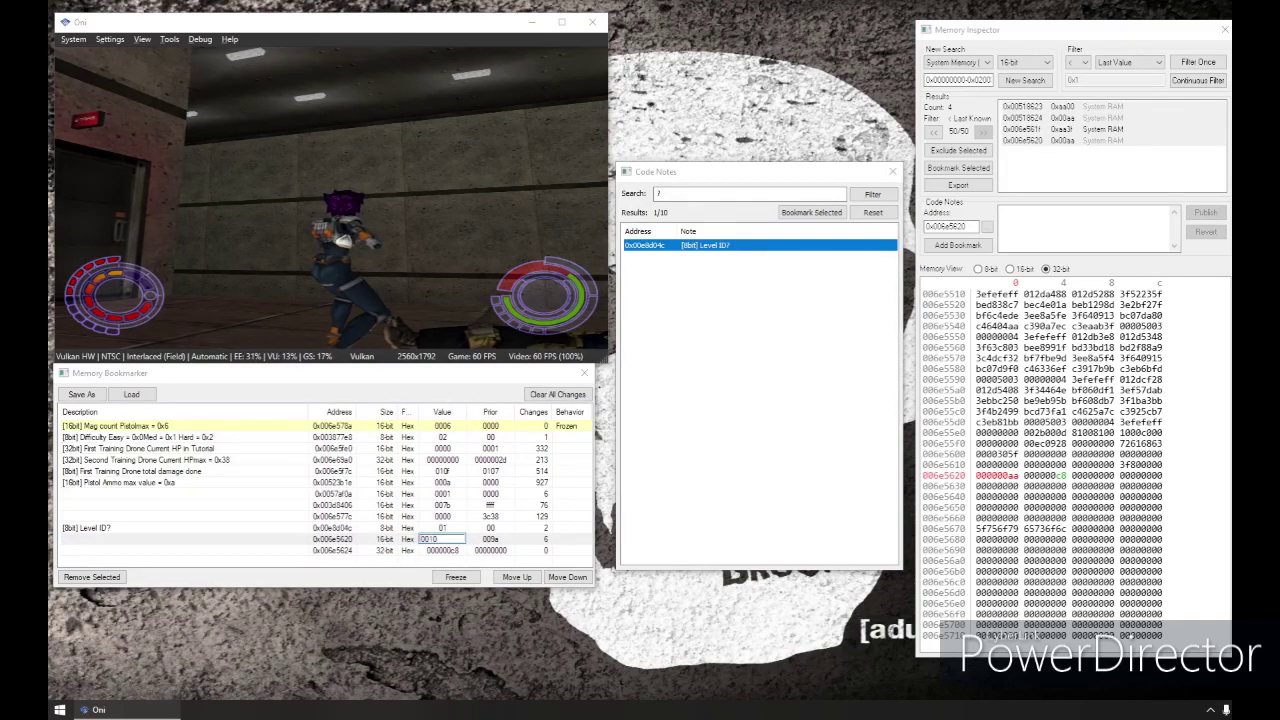
{"action": "key", "text": "Return"}
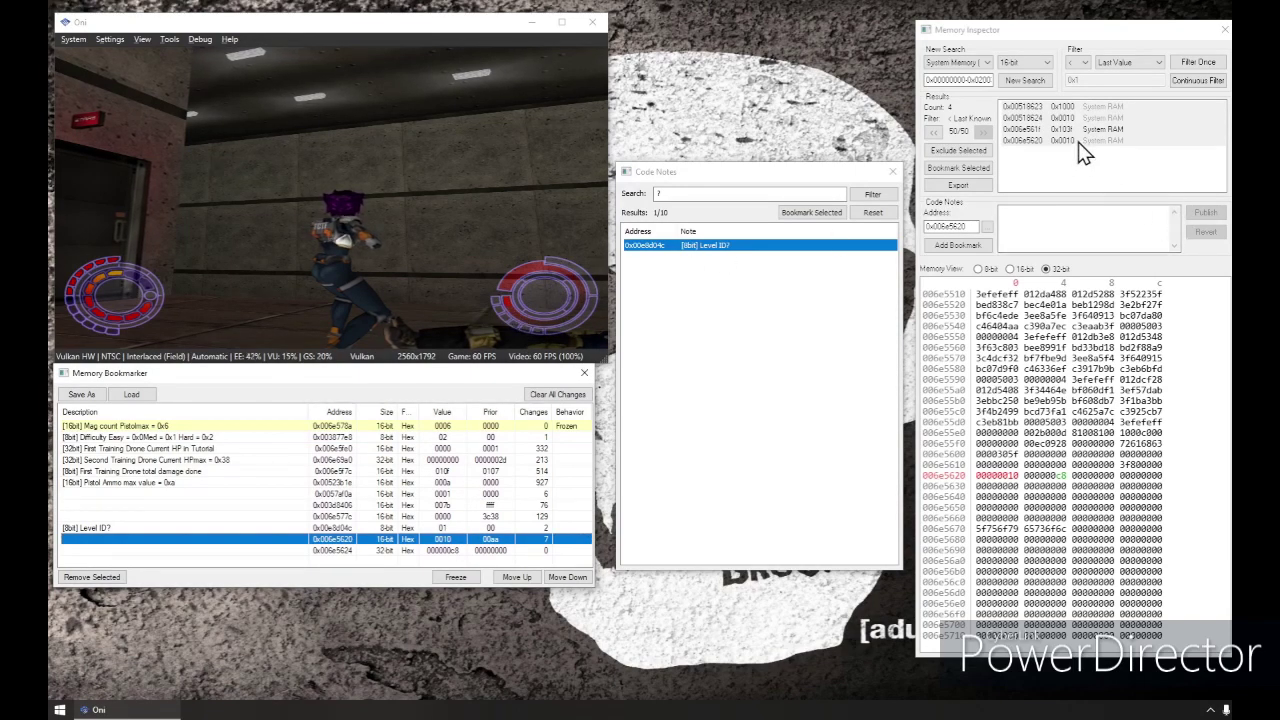
{"action": "left_click", "coordinate": [1077, 117]}
{"action": "left_click", "coordinate": [1073, 107]}
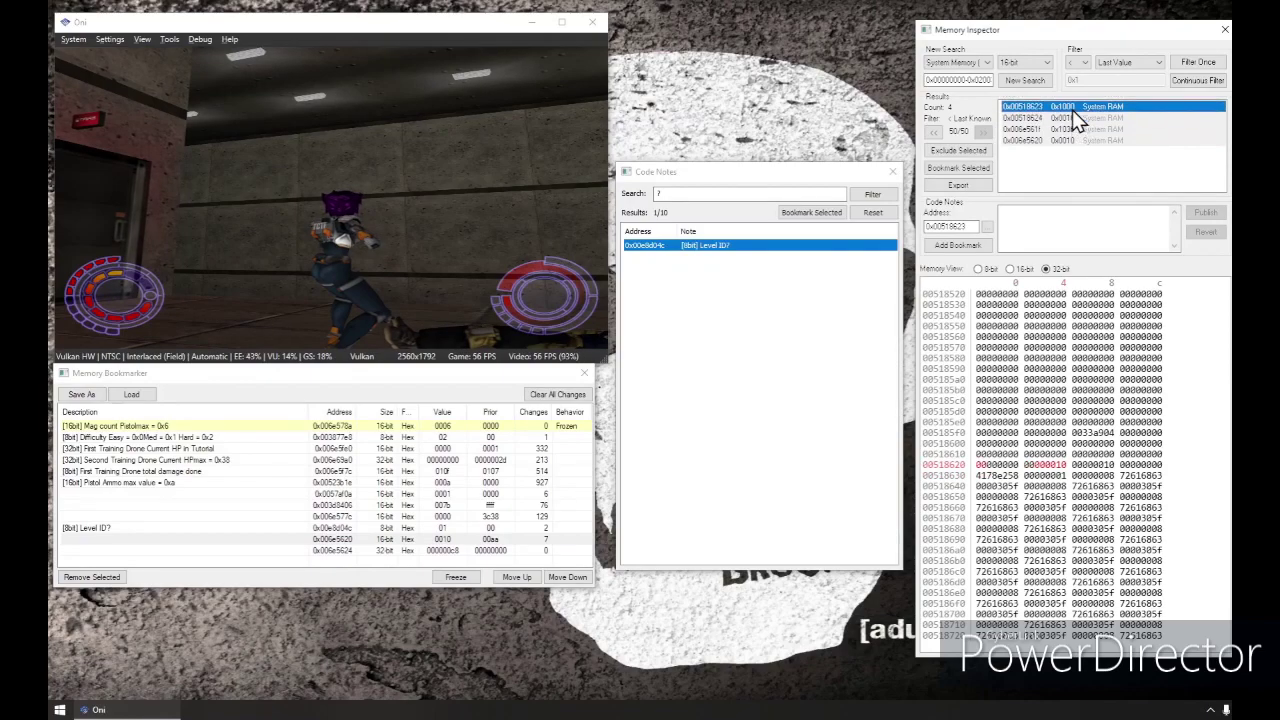
{"action": "left_click", "coordinate": [1092, 465]}
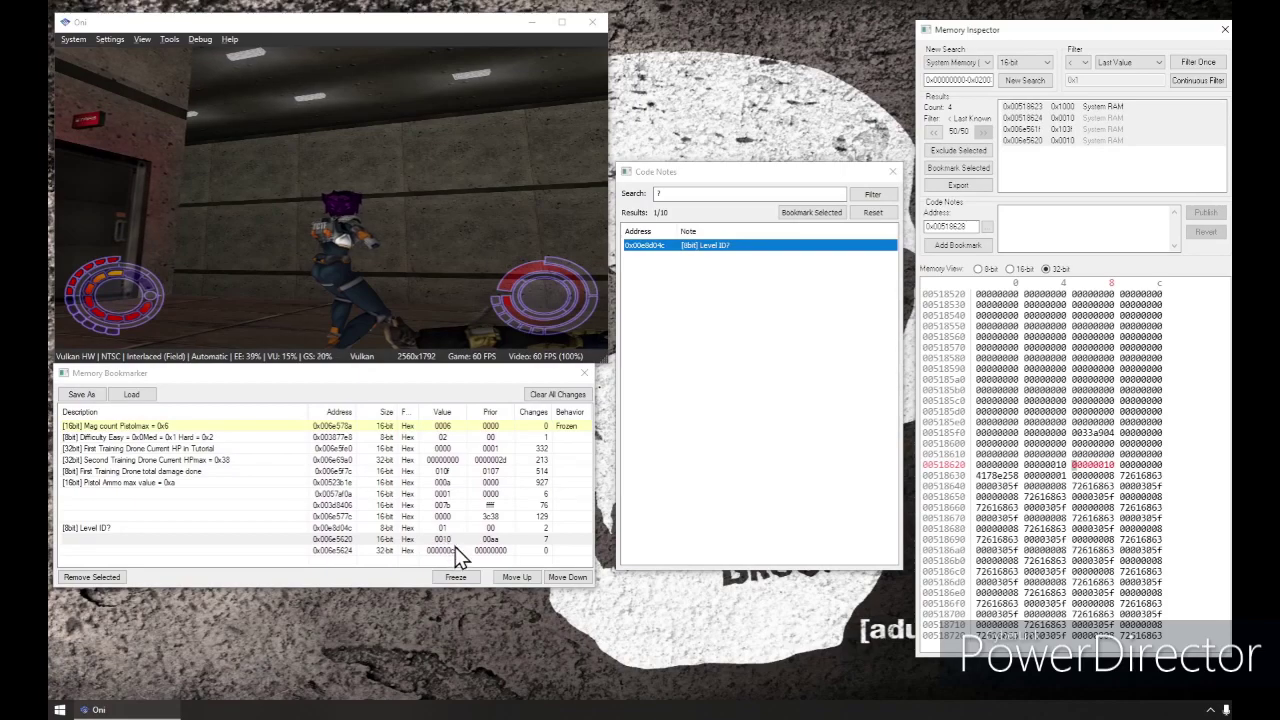
Switch the display format of the 0x006e5620 and 0x006e5624 bookmarks to decimal.
{"action": "left_click", "coordinate": [456, 552]}
{"action": "double_click", "coordinate": [447, 538]}
{"action": "double_click", "coordinate": [444, 550]}
{"action": "left_click", "coordinate": [424, 563]}
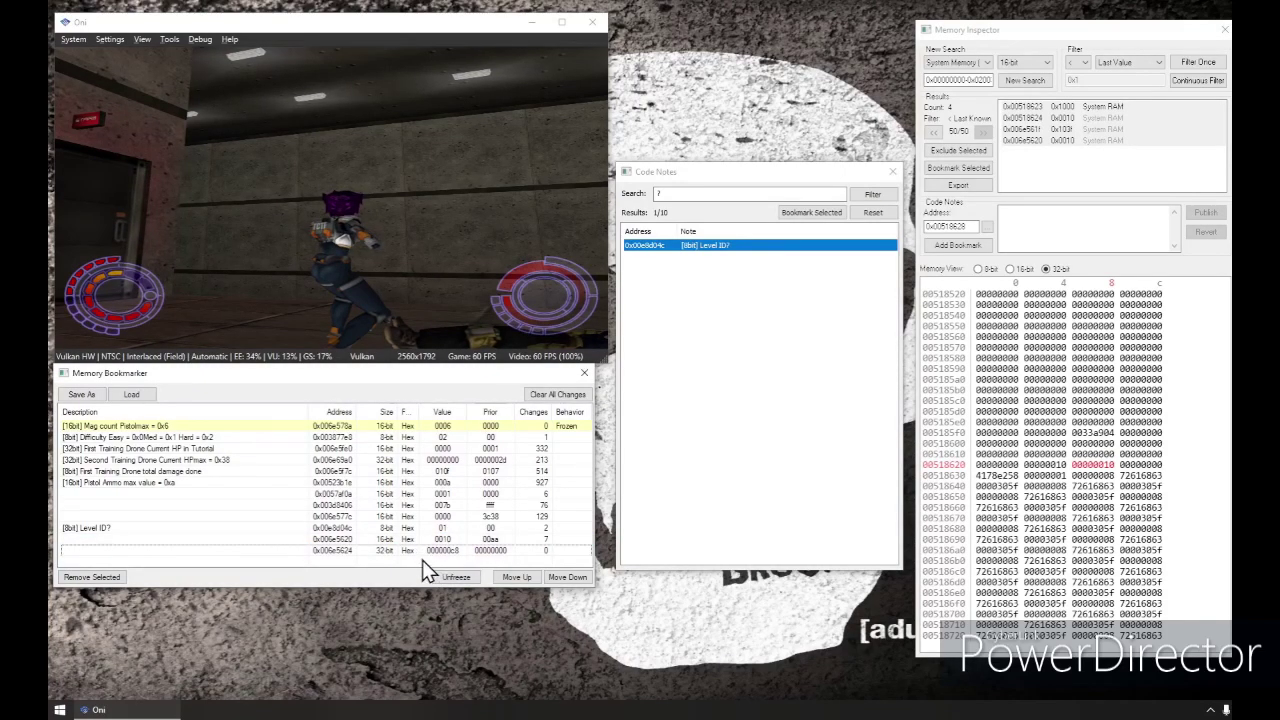
{"action": "left_click", "coordinate": [413, 542]}
{"action": "left_click", "coordinate": [411, 560]}
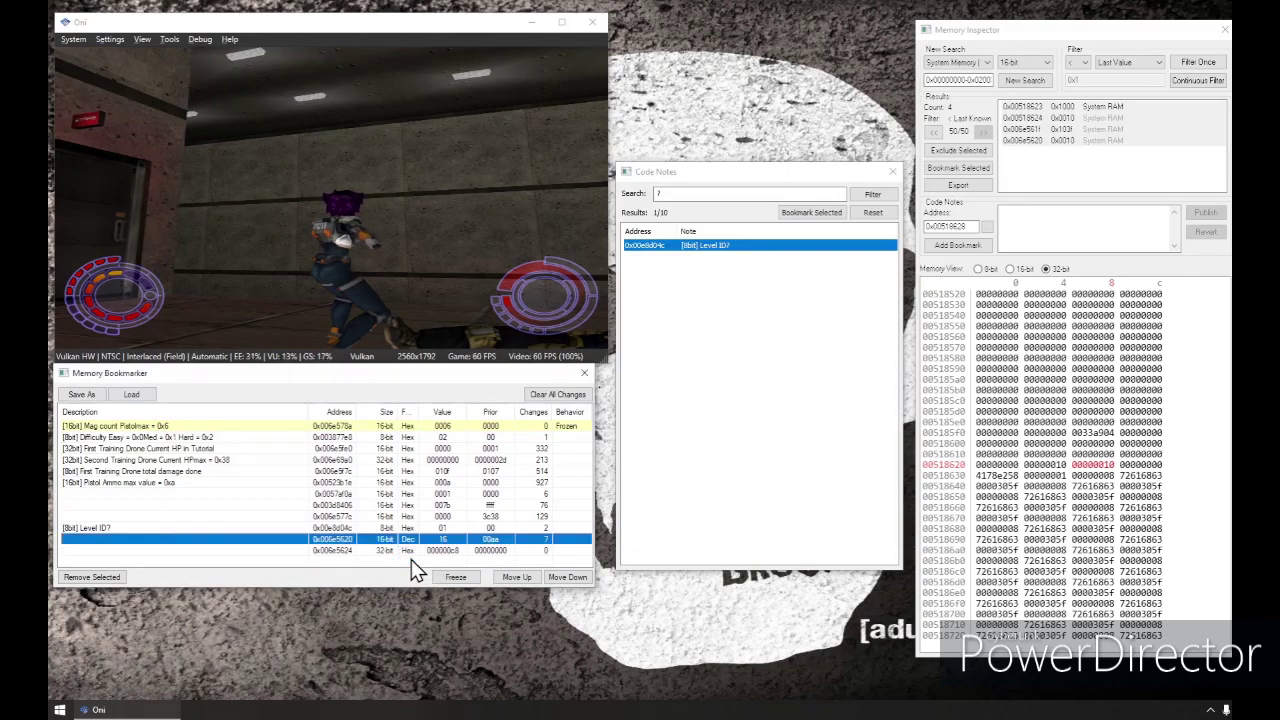
{"action": "left_click", "coordinate": [413, 548]}
{"action": "left_click", "coordinate": [413, 546]}
{"action": "left_click", "coordinate": [411, 569]}
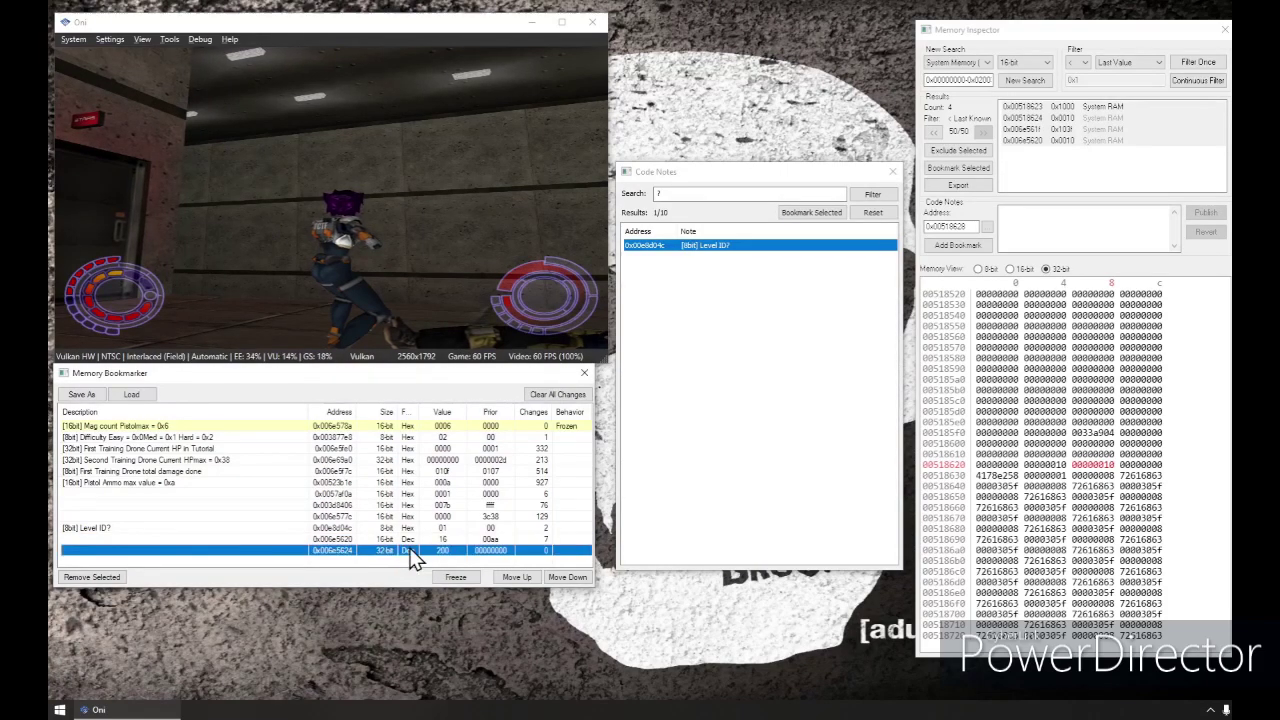
Toggle the 0x006e5624 bookmark's display format to hexadecimal and back to decimal.
{"action": "left_click", "coordinate": [410, 561]}
{"action": "left_click", "coordinate": [412, 539]}
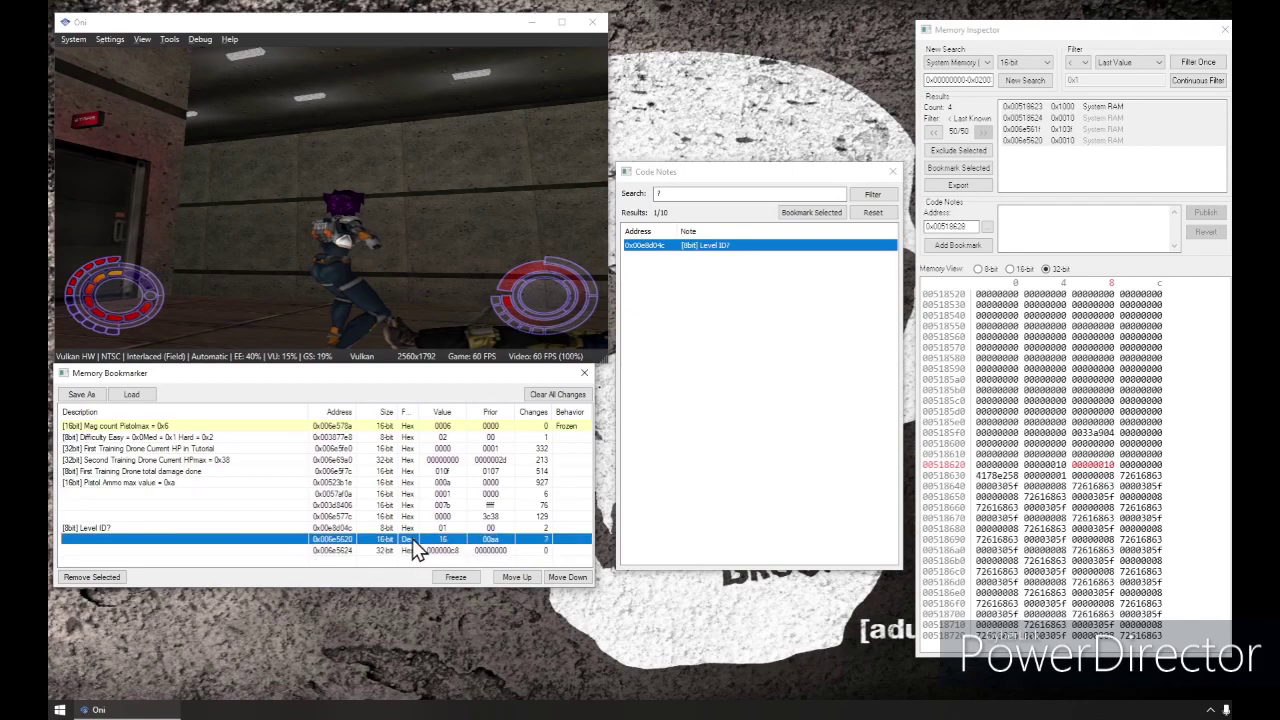
{"action": "left_click", "coordinate": [415, 548]}
{"action": "left_click", "coordinate": [416, 552]}
{"action": "left_click", "coordinate": [410, 568]}
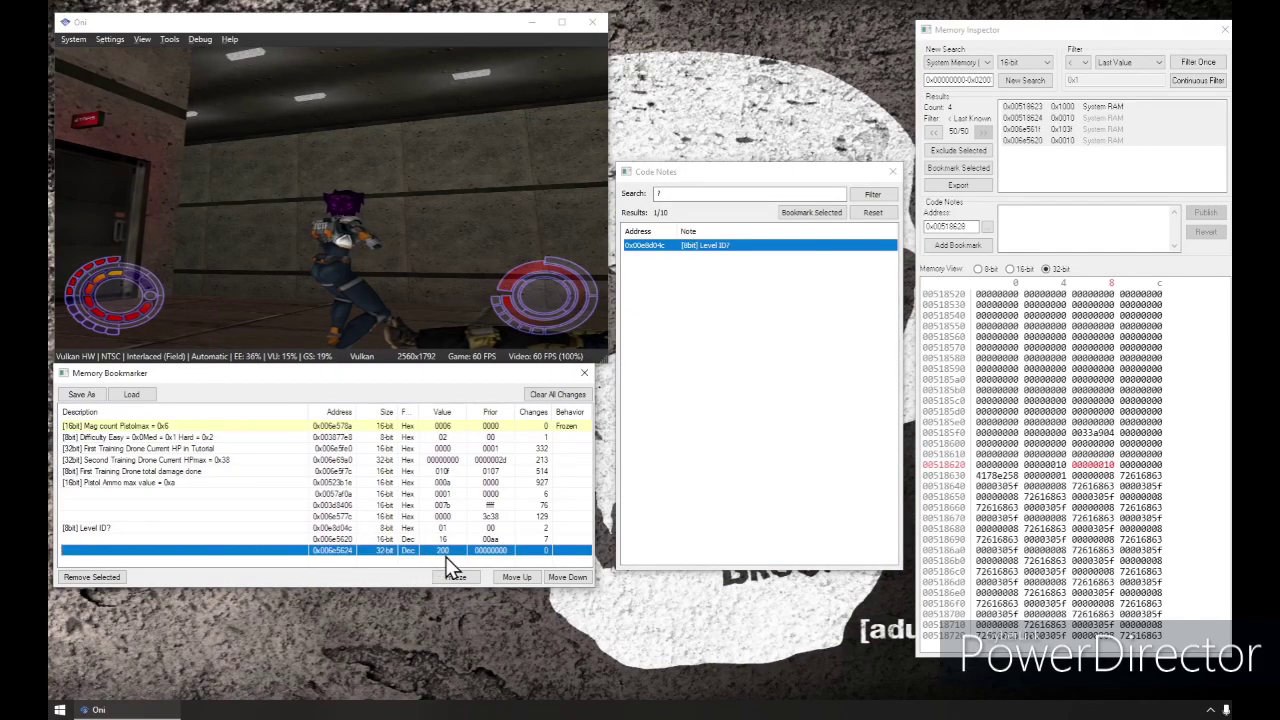
Return the display format of both the 0x006e5624 and 0x006e5620 bookmarks to hexadecimal.
{"action": "left_click", "coordinate": [416, 551]}
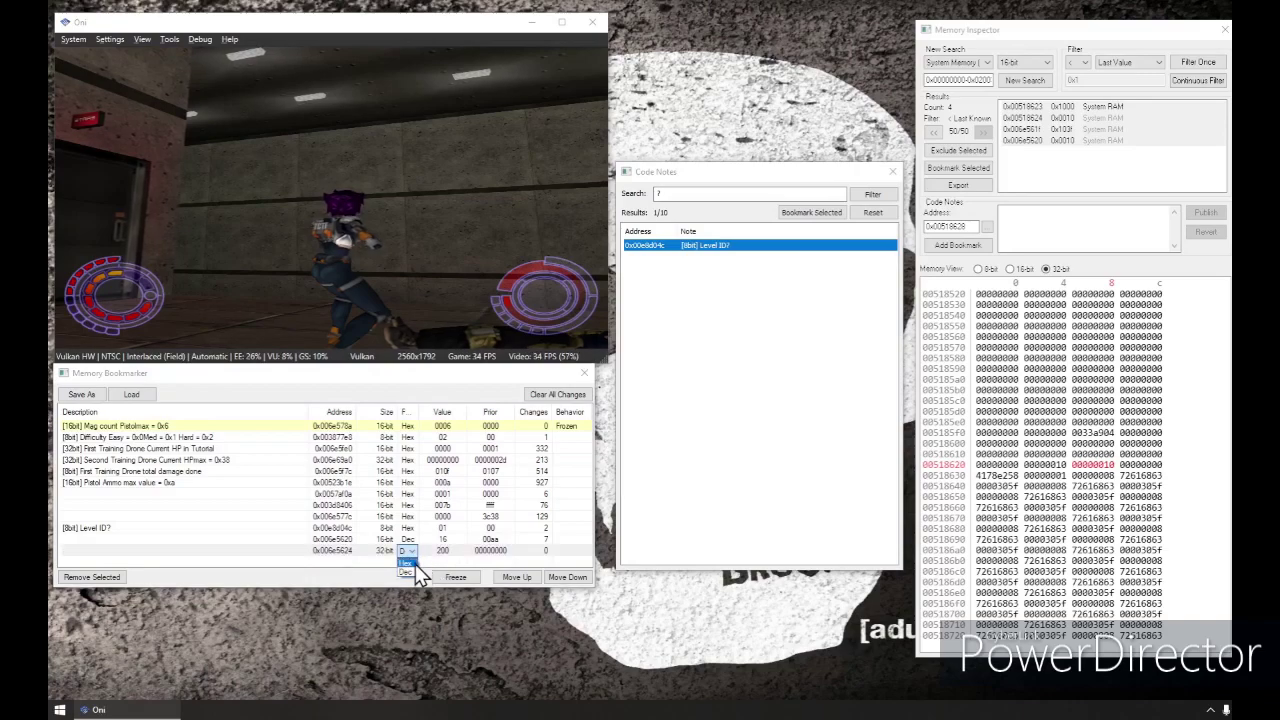
{"action": "left_click", "coordinate": [412, 561]}
{"action": "left_click", "coordinate": [411, 540]}
{"action": "left_click", "coordinate": [408, 543]}
{"action": "left_click", "coordinate": [409, 553]}
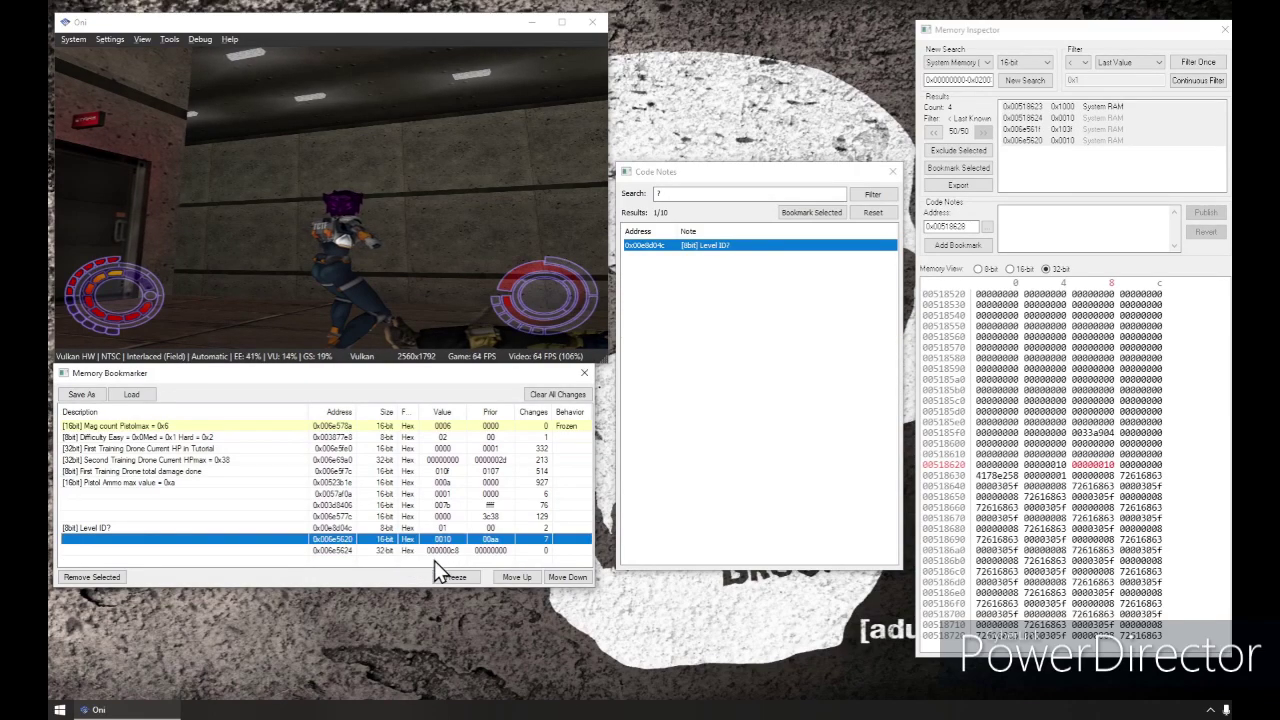
Select address 0x00518624 in memory, reload saved game states including slot 7, and resume play.
{"action": "left_click", "coordinate": [1070, 474]}
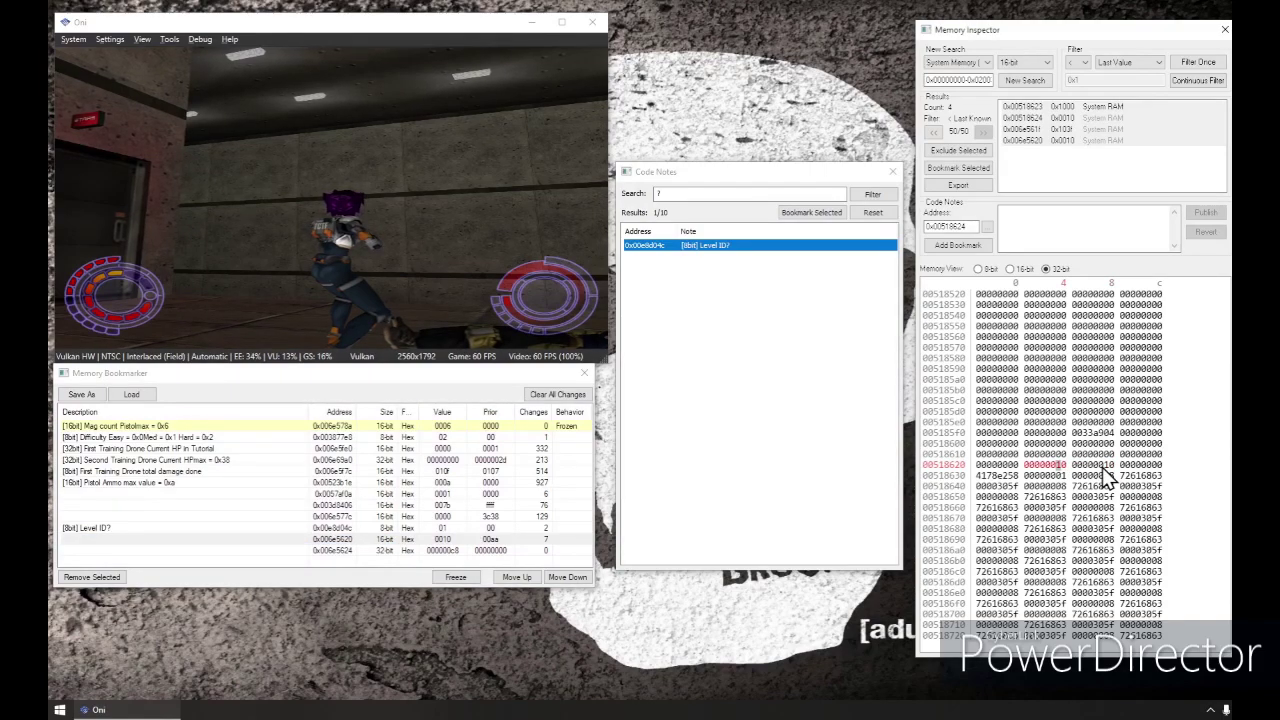
{"action": "left_click", "coordinate": [498, 247]}
{"action": "key", "text": "F3"}
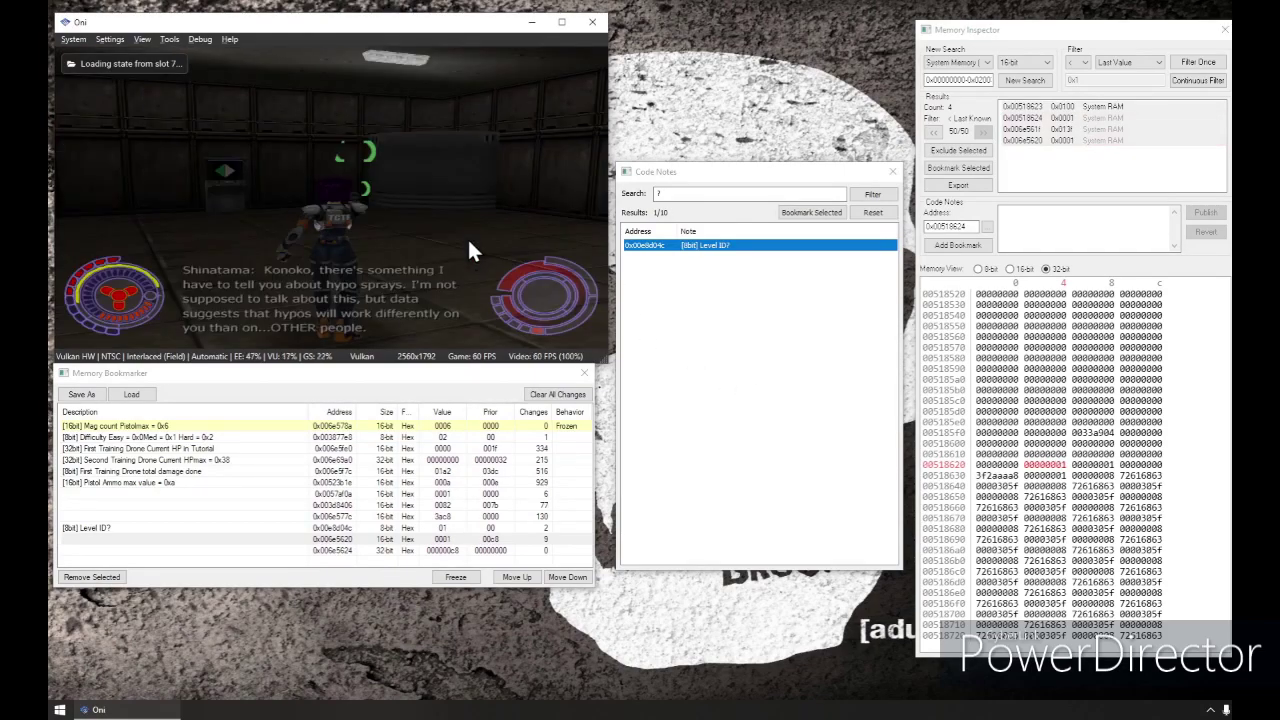
{"action": "key", "text": "space"}
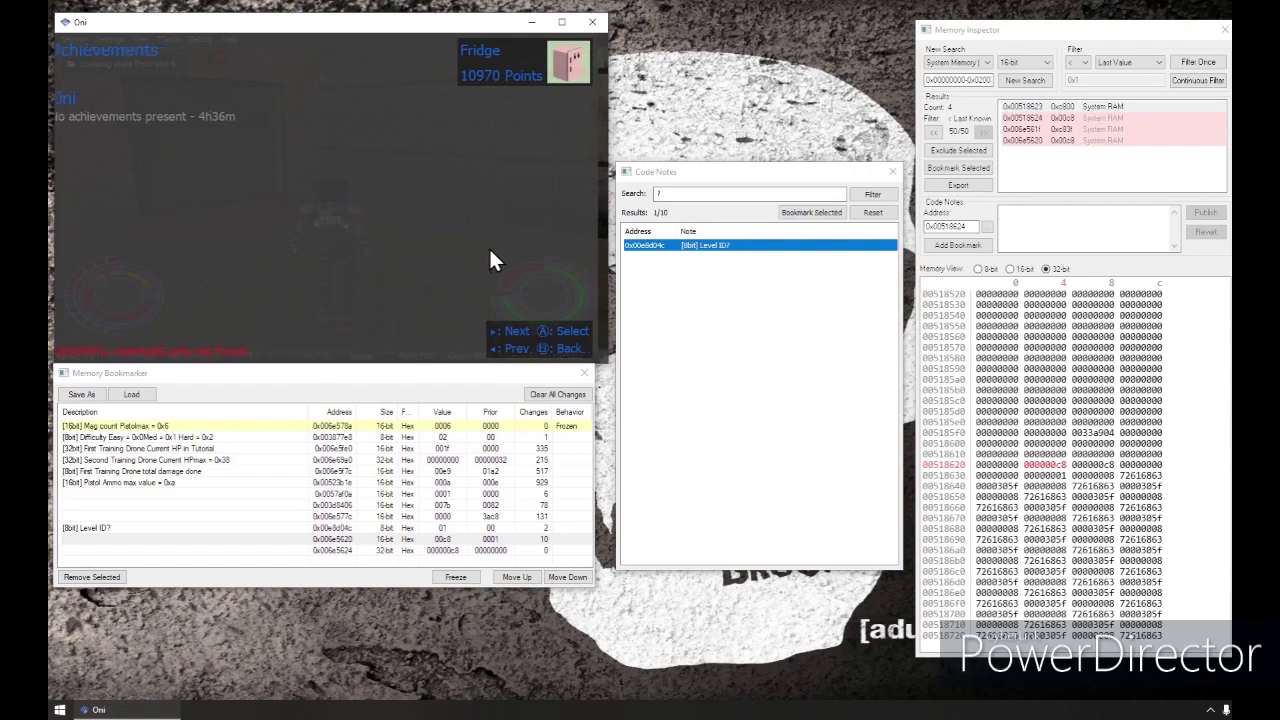
{"action": "key", "text": "space"}
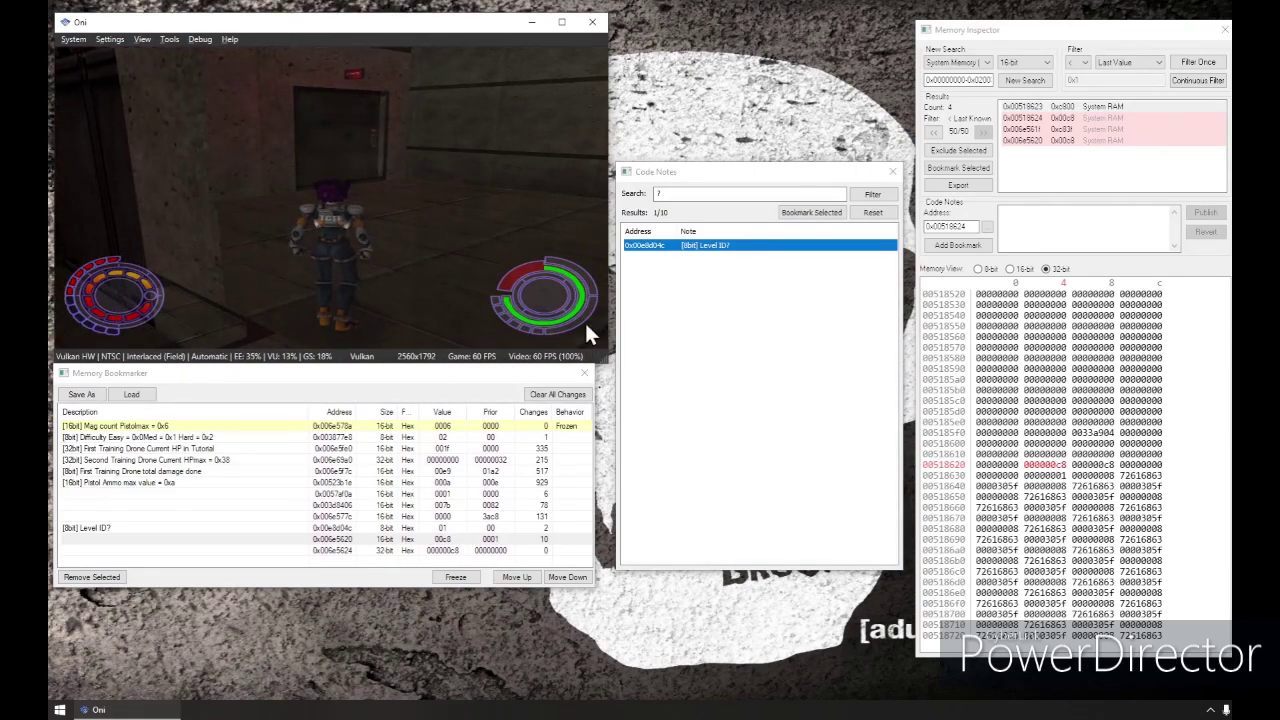
Compare the memory at 0x00518624 and 0x00518628 with search results 0x006e561f and 0x006e5620 while the enemy attacks the character.
{"action": "left_click", "coordinate": [1064, 465]}
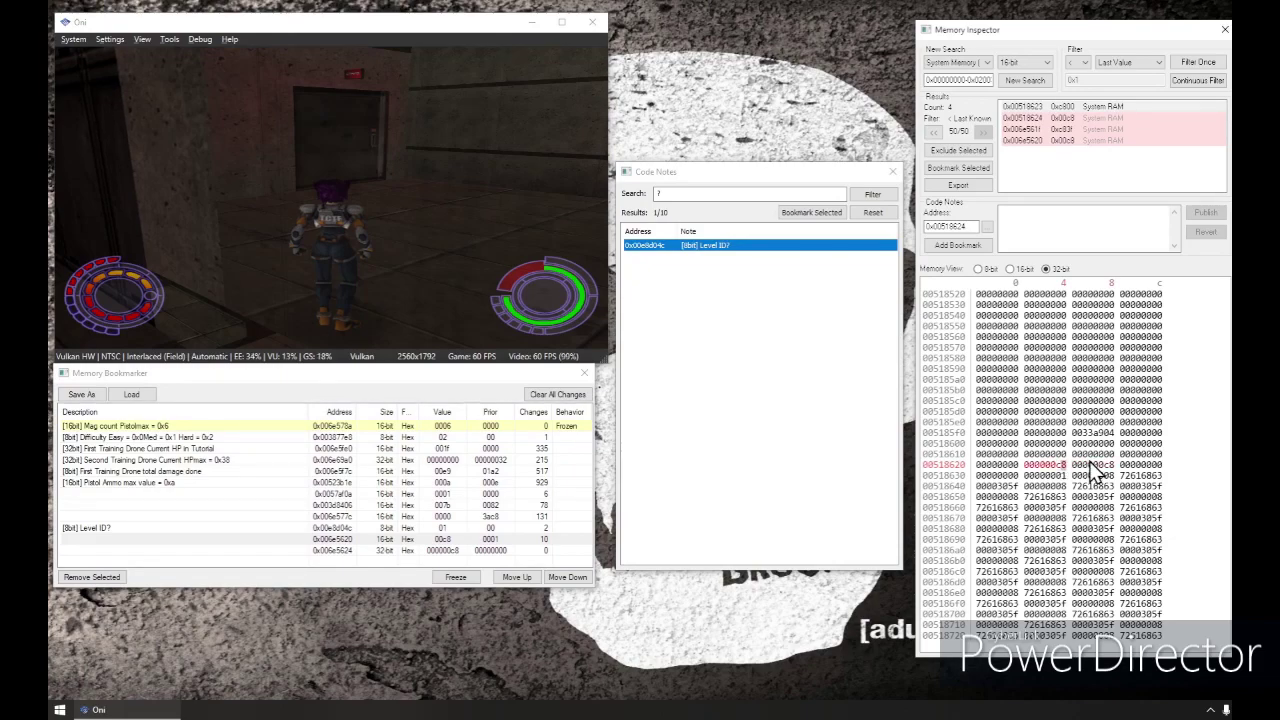
{"action": "left_click", "coordinate": [1089, 461]}
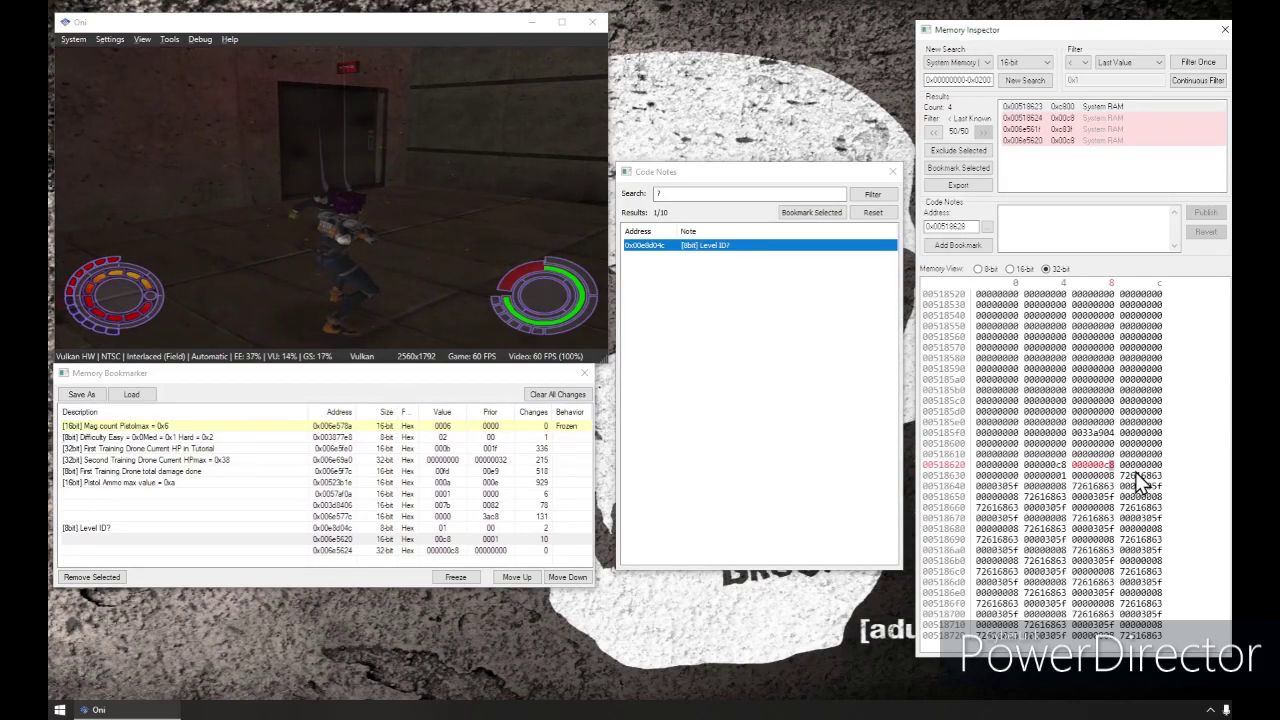
{"action": "left_click", "coordinate": [1022, 106]}
{"action": "left_click", "coordinate": [1027, 118]}
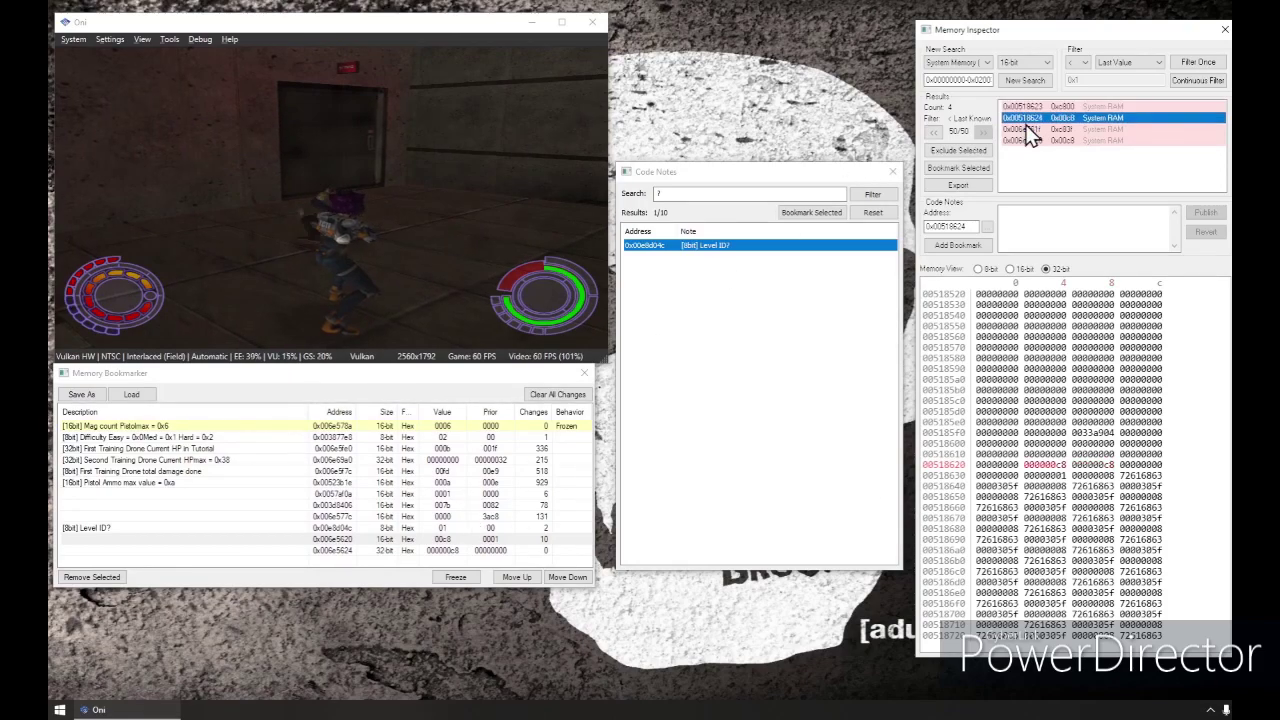
{"action": "left_click", "coordinate": [1026, 129]}
{"action": "left_click", "coordinate": [1023, 141]}
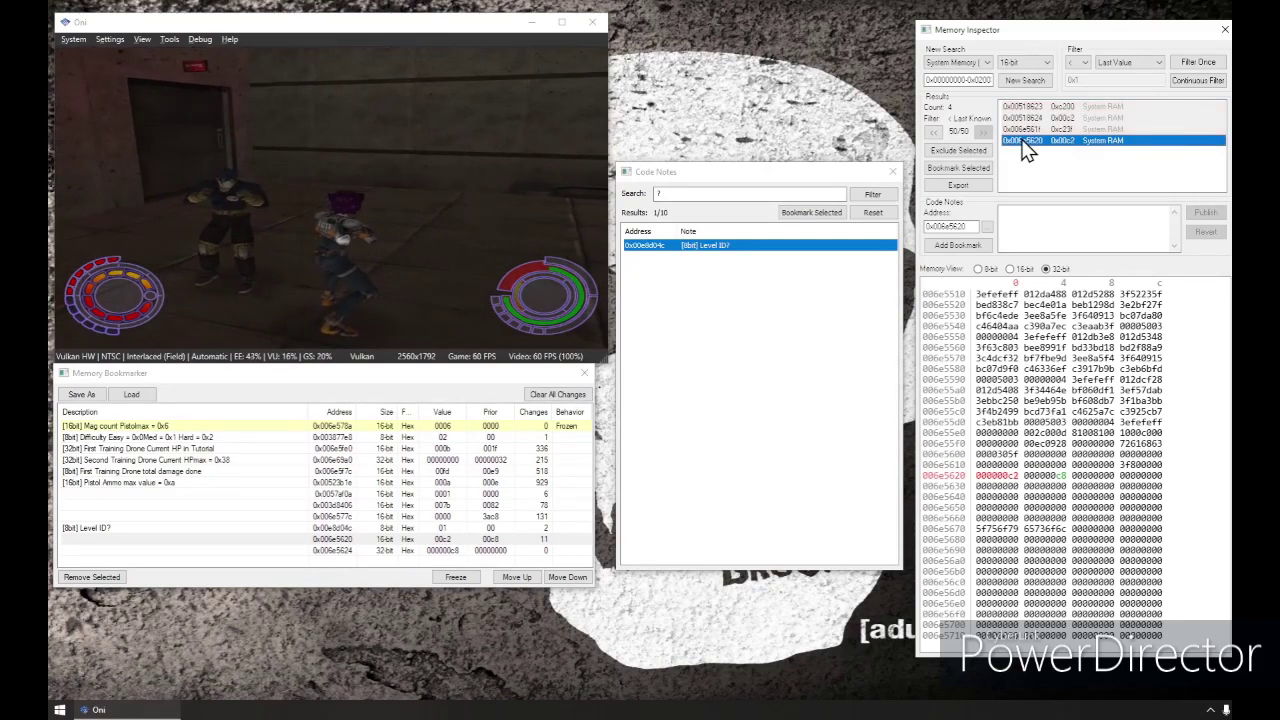
Freeze the 0x006e5620 bookmark, fast-forward the fight while the enemy hits the character, and unfreeze it.
{"action": "left_click", "coordinate": [455, 577]}
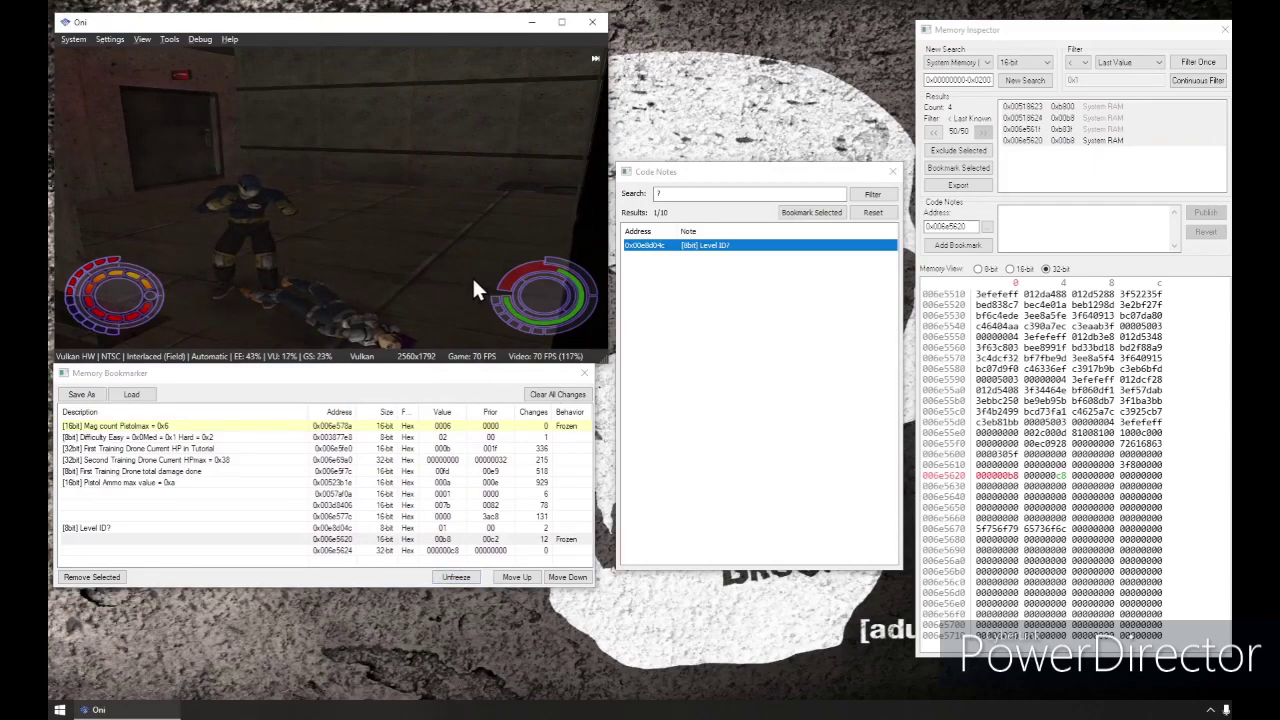
{"action": "key", "text": "Tab"}
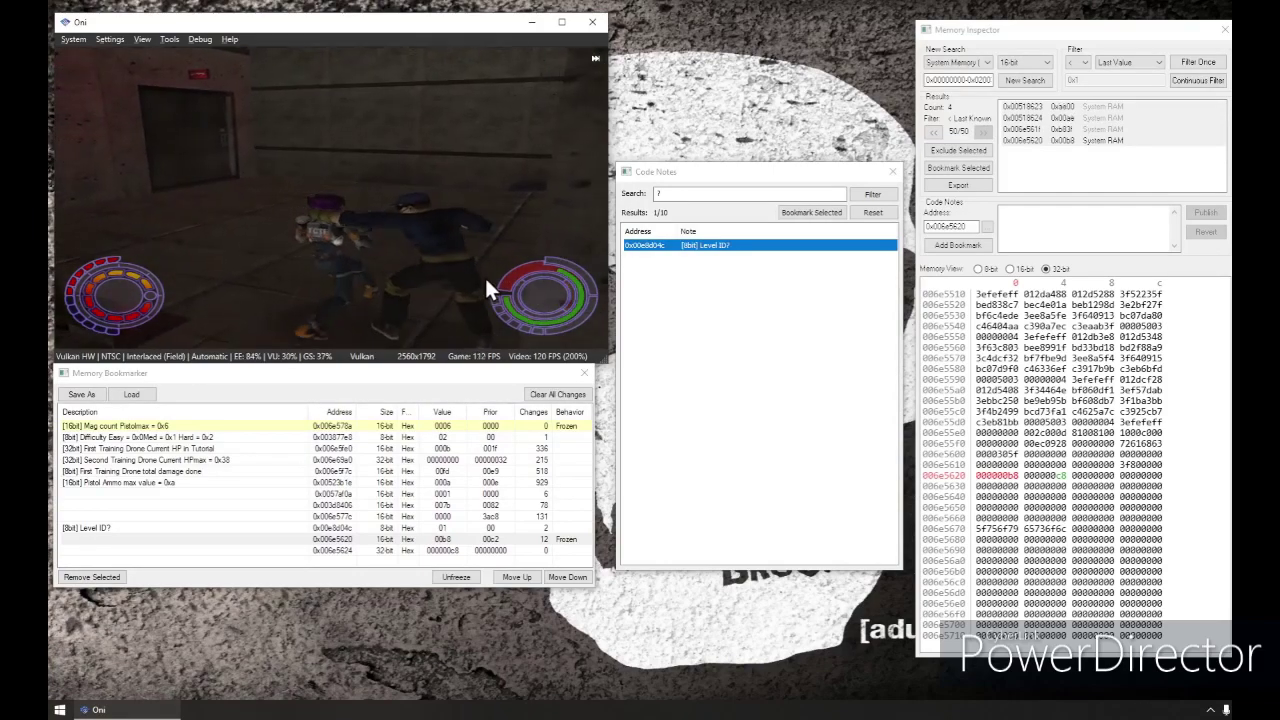
{"action": "key", "text": "Tab"}
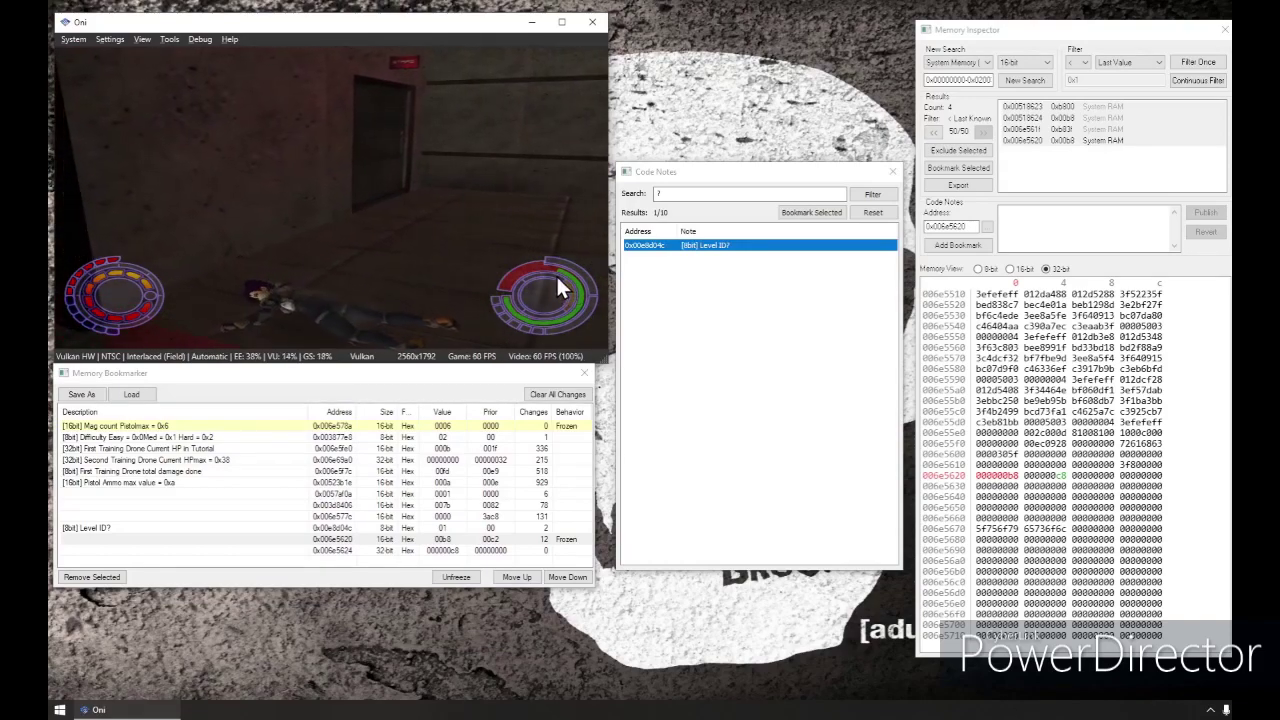
{"action": "left_click", "coordinate": [447, 545]}
{"action": "left_click", "coordinate": [450, 574]}
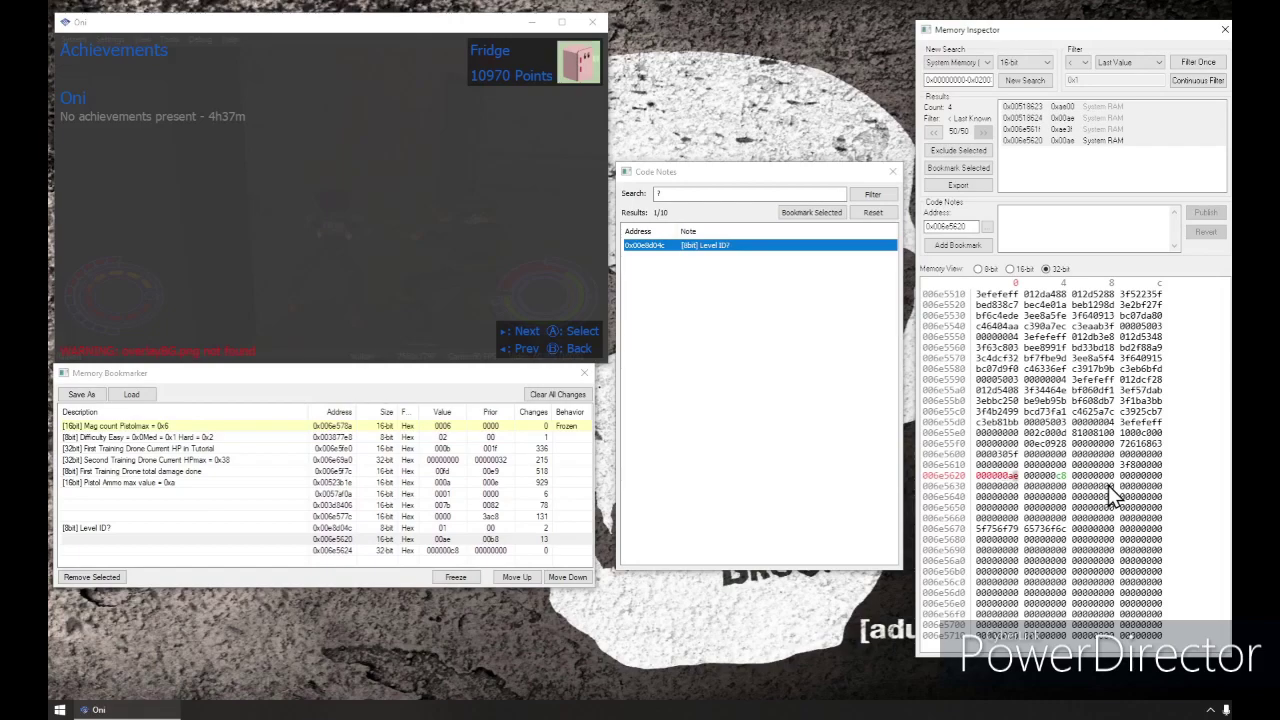
Switch the memory view to 16-bit and back to 32-bit, with the code note for 0x006e5620 ready for entry.
{"action": "left_click", "coordinate": [1011, 269]}
{"action": "left_click", "coordinate": [1062, 247]}
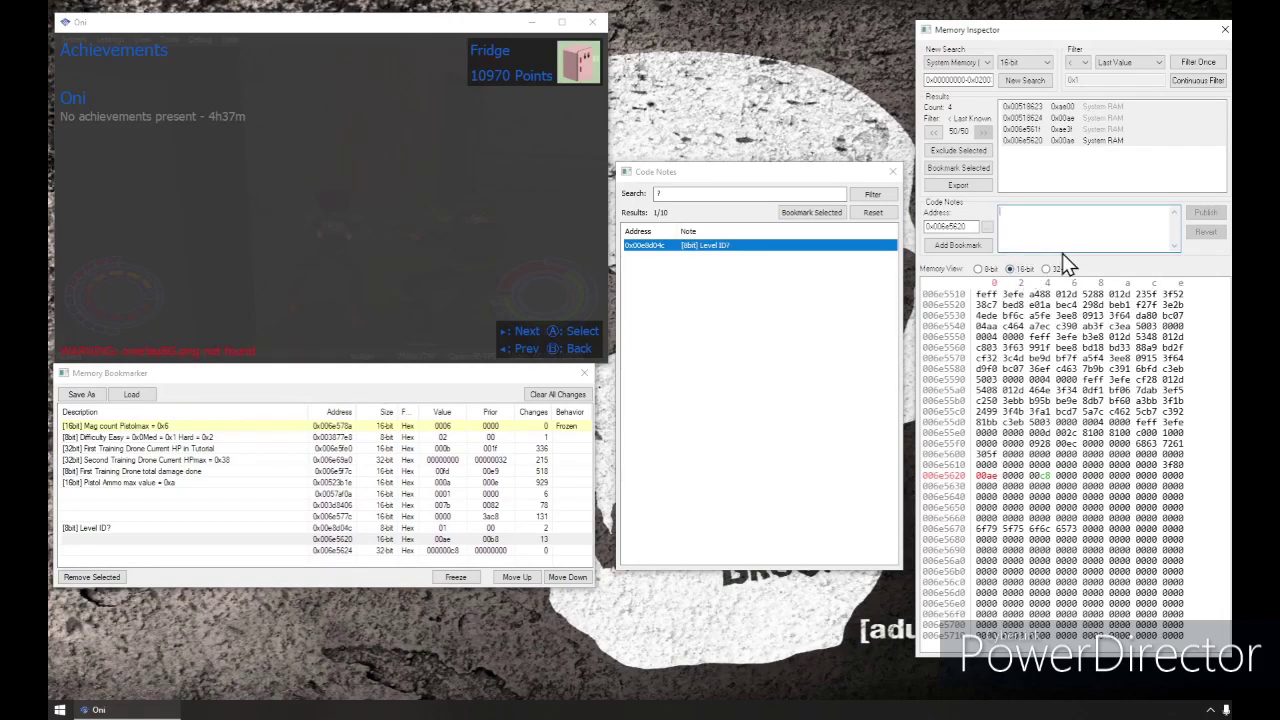
{"action": "left_click", "coordinate": [1058, 270]}
{"action": "left_click", "coordinate": [1067, 243]}
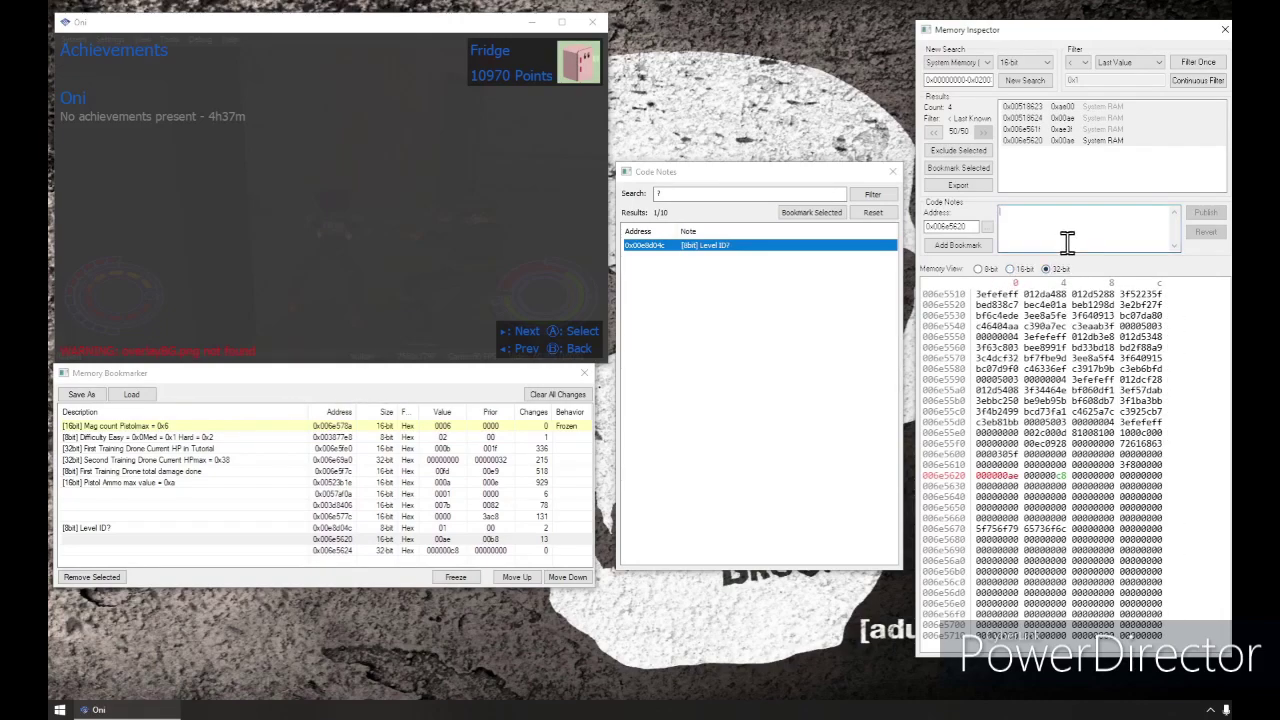
Play on, pause the game, edit the 32-bit memory value at 0x006e5620 to 10000005, and resume play.
{"action": "left_click", "coordinate": [405, 358]}
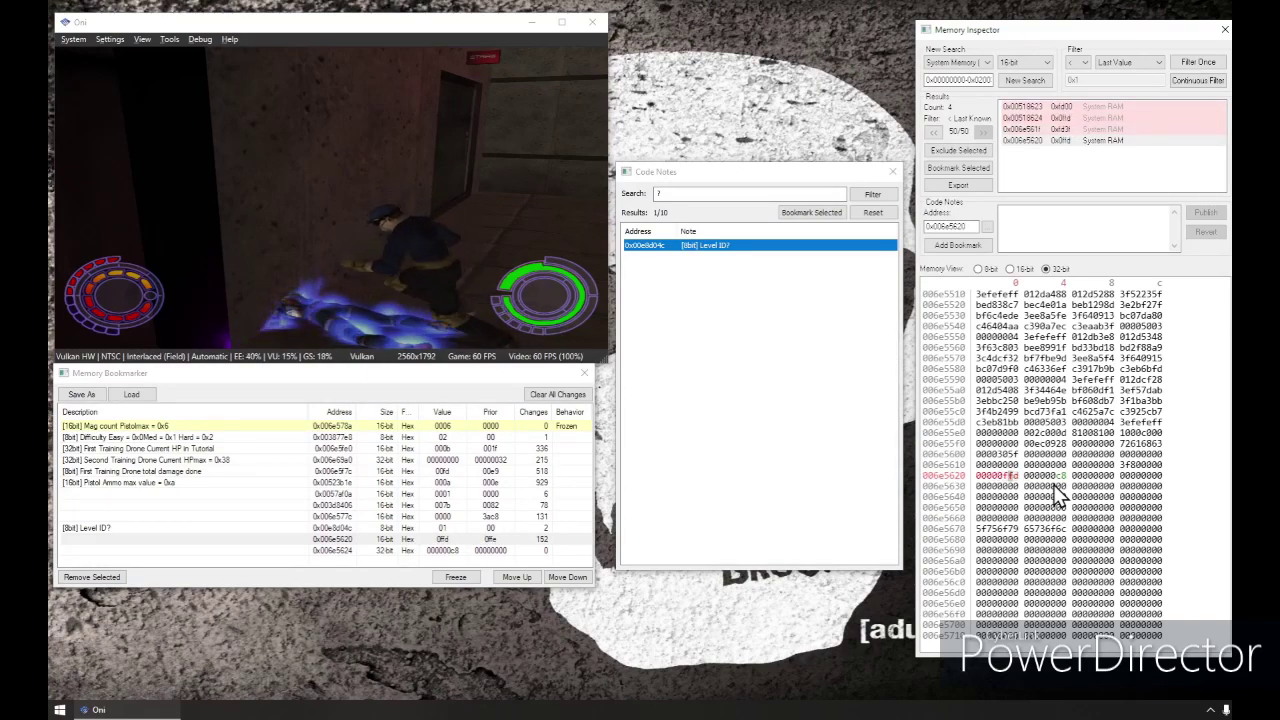
{"action": "left_click", "coordinate": [380, 248]}
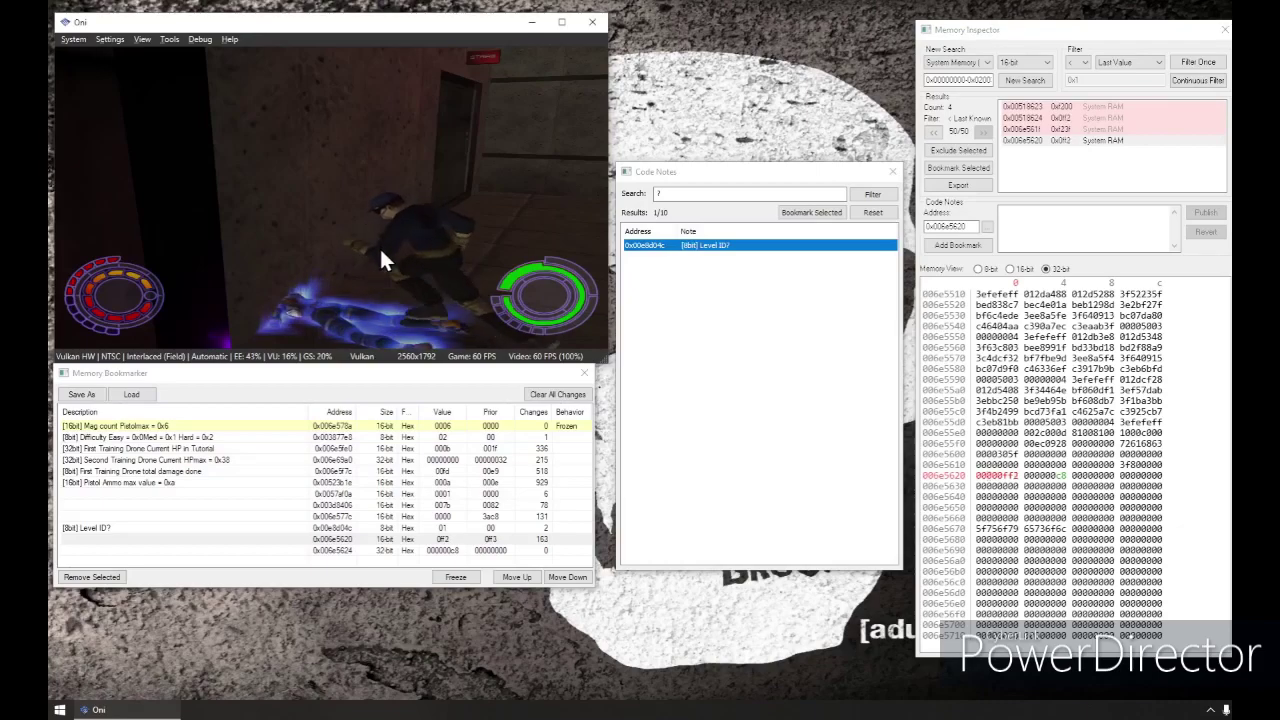
{"action": "key", "text": "space"}
{"action": "left_click", "coordinate": [985, 476]}
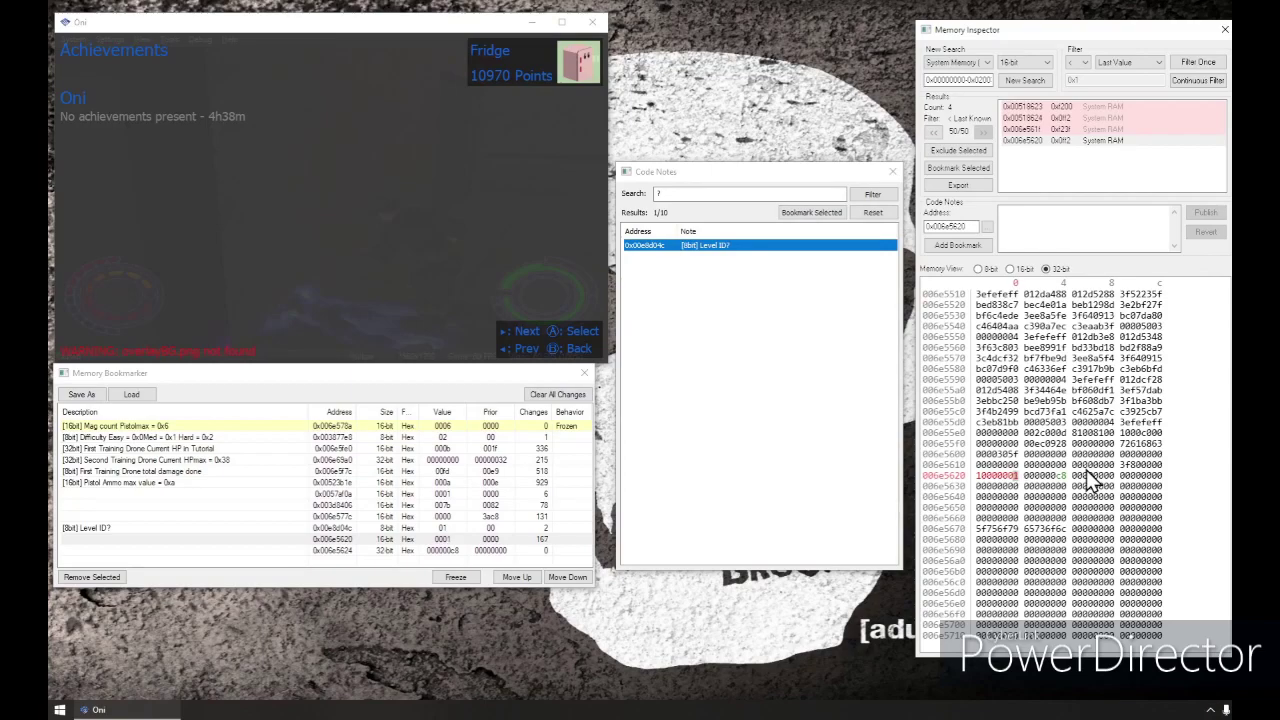
{"action": "left_click", "coordinate": [509, 280]}
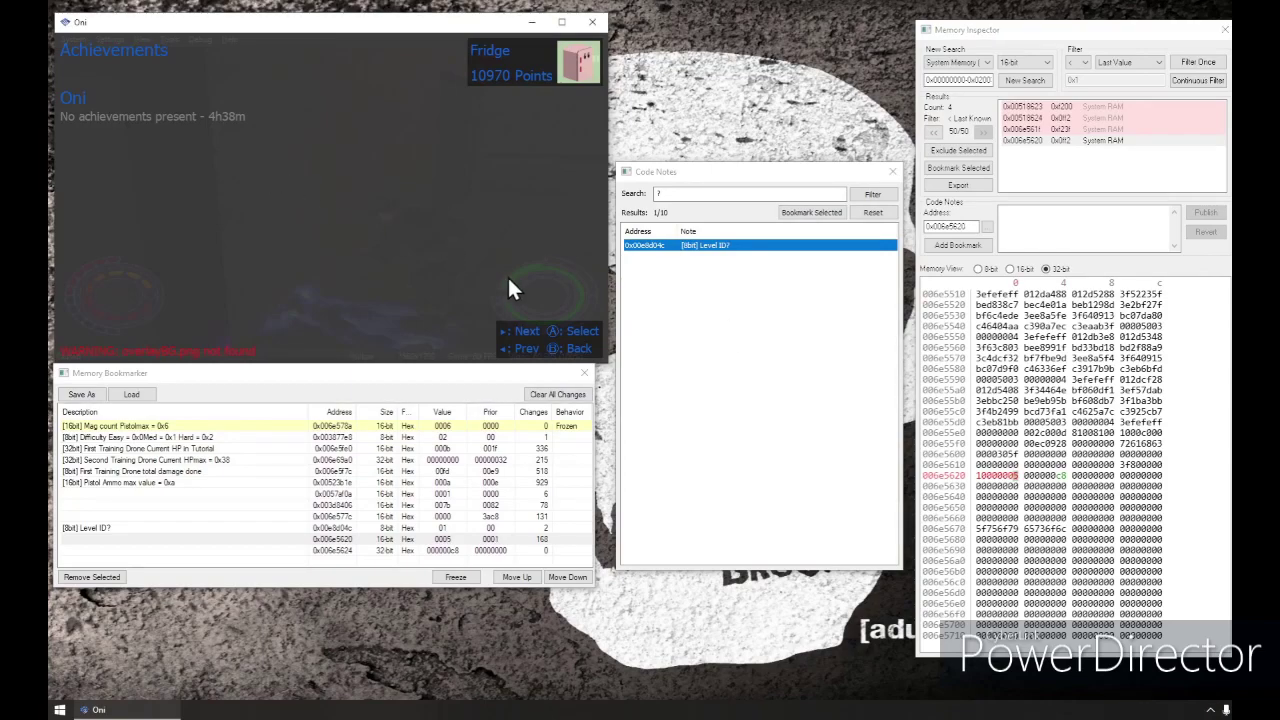
{"action": "key", "text": "Escape"}
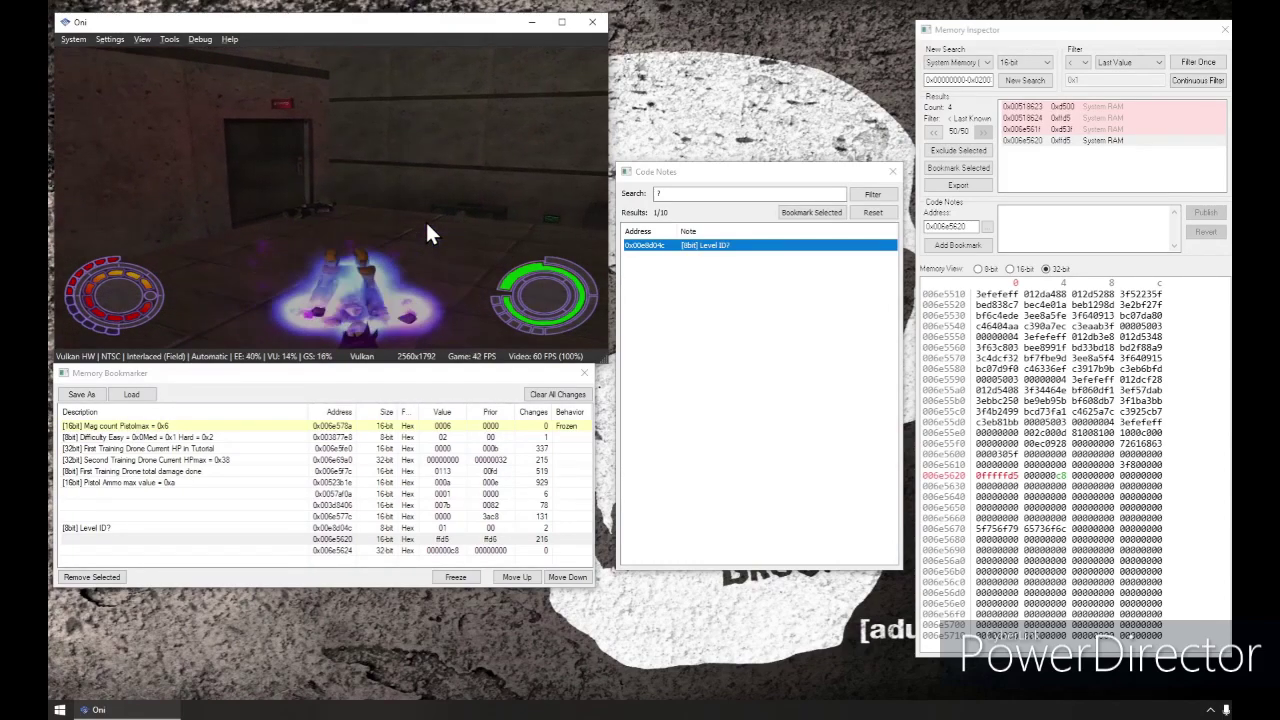
Pause the game and publish the code note "[32bit] Current PC Health" for address 0x006e5620.
{"action": "left_click", "coordinate": [1026, 210]}
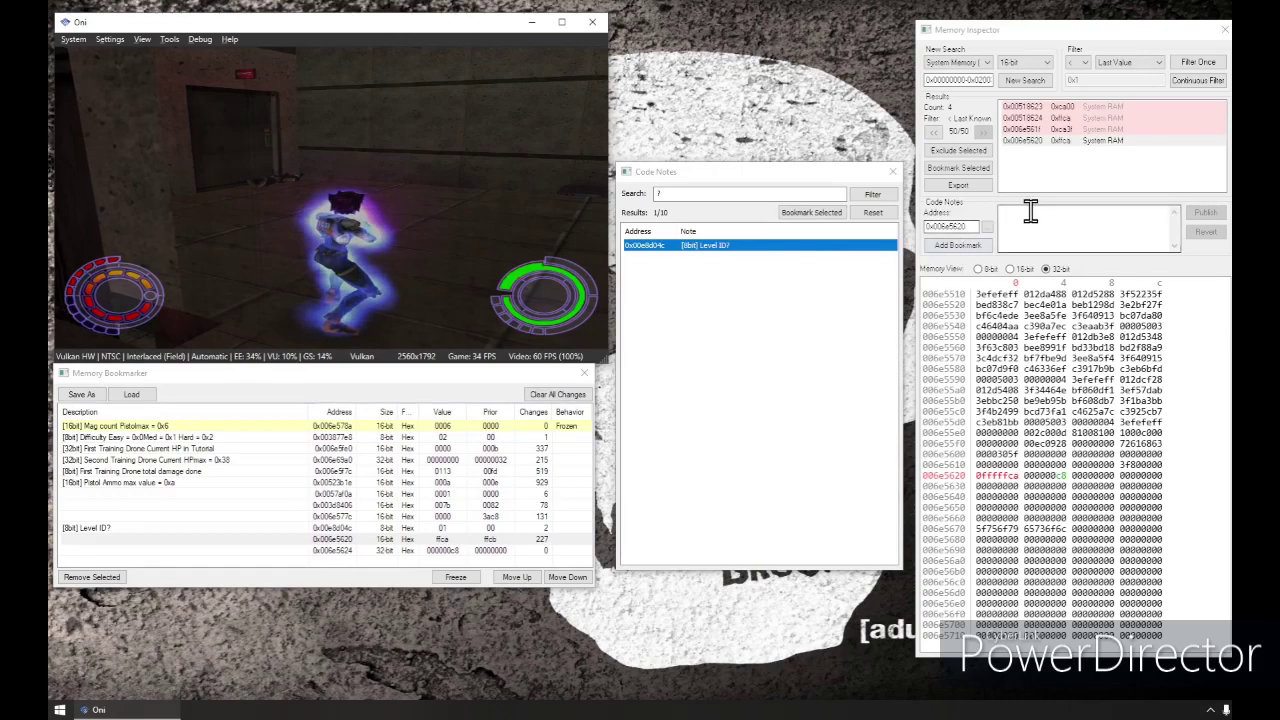
{"action": "type", "text": "[32bit]"}
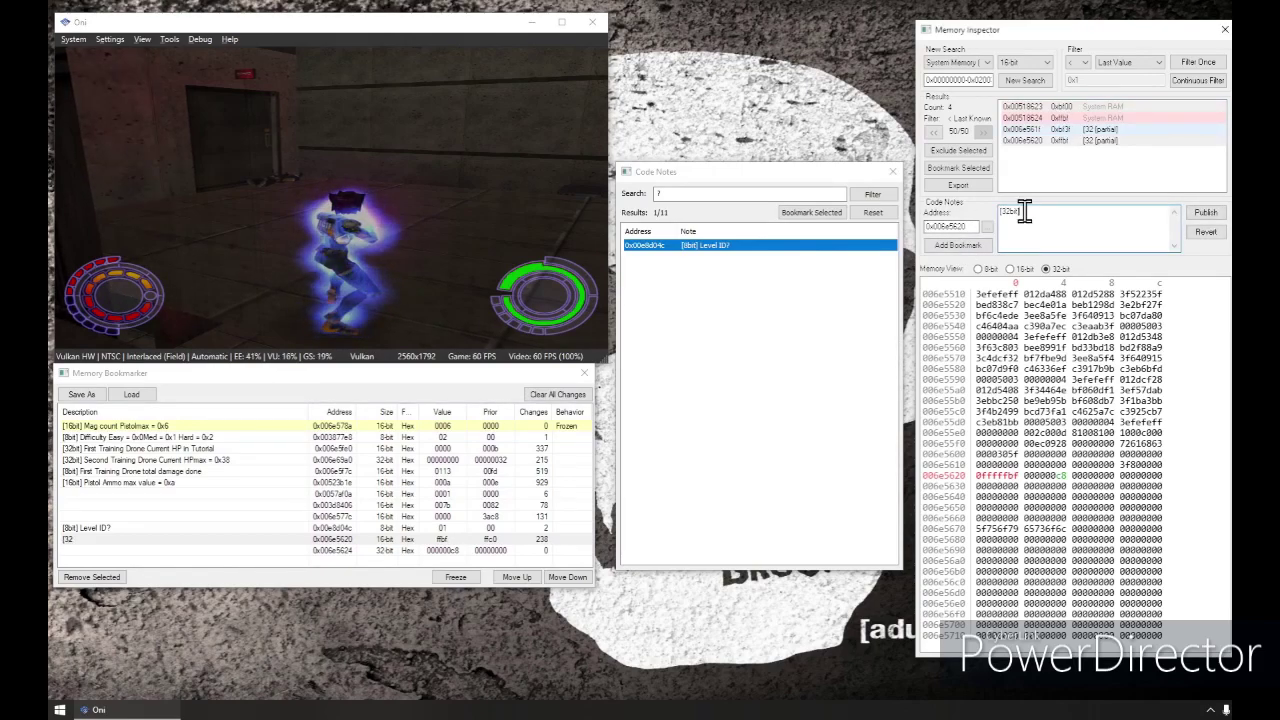
{"action": "left_click", "coordinate": [290, 210]}
{"action": "key", "text": "space"}
{"action": "left_click", "coordinate": [1040, 230]}
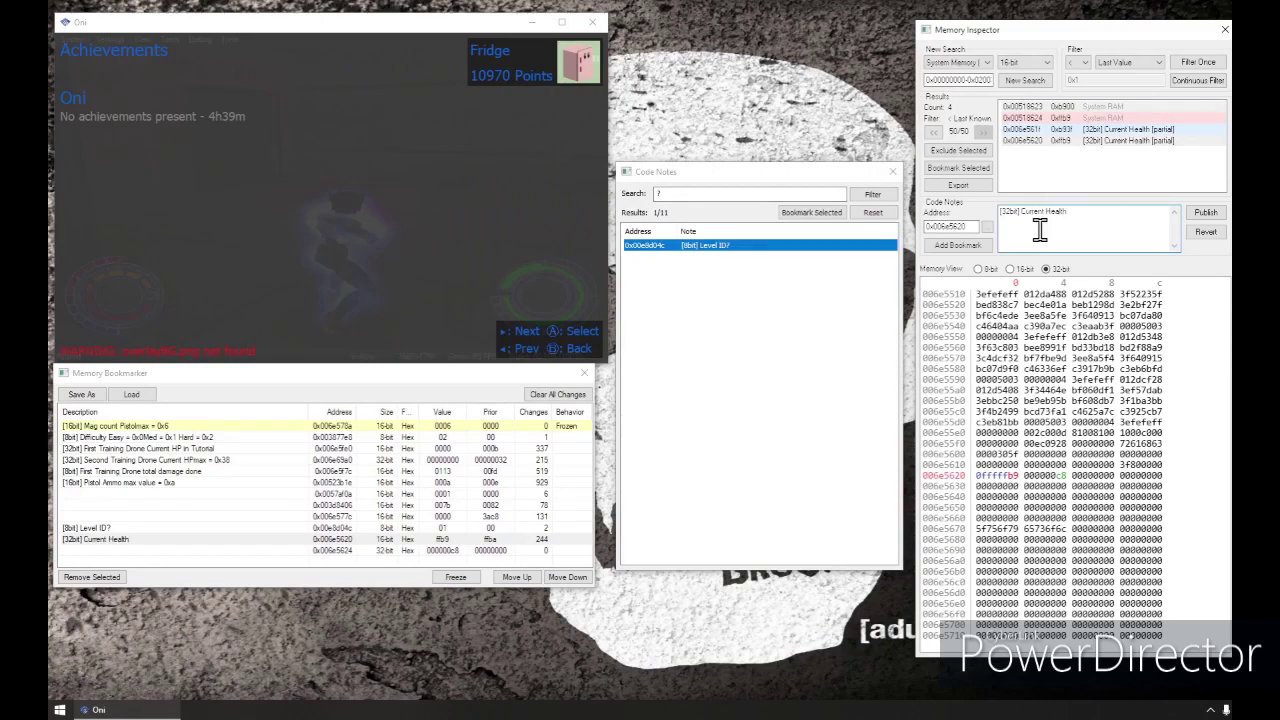
{"action": "type", "text": "O"}
{"action": "key", "text": "BackSpace"}
{"action": "type", "text": "PC"}
{"action": "left_click", "coordinate": [1205, 212]}
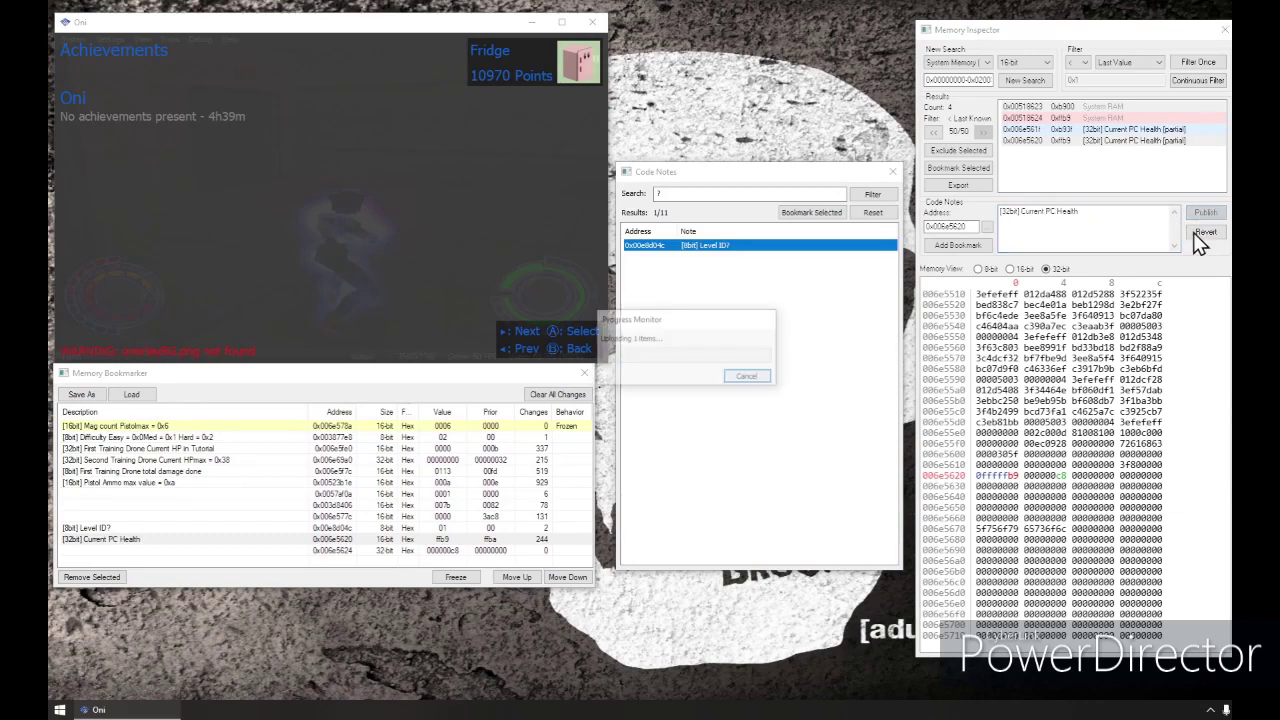
{"action": "left_click", "coordinate": [777, 406]}
Publish the code note "[32bit] Max PC health" with "0xc8 = initial max" for address 0x006e5624 and resume the game.
{"action": "left_click", "coordinate": [1056, 479]}
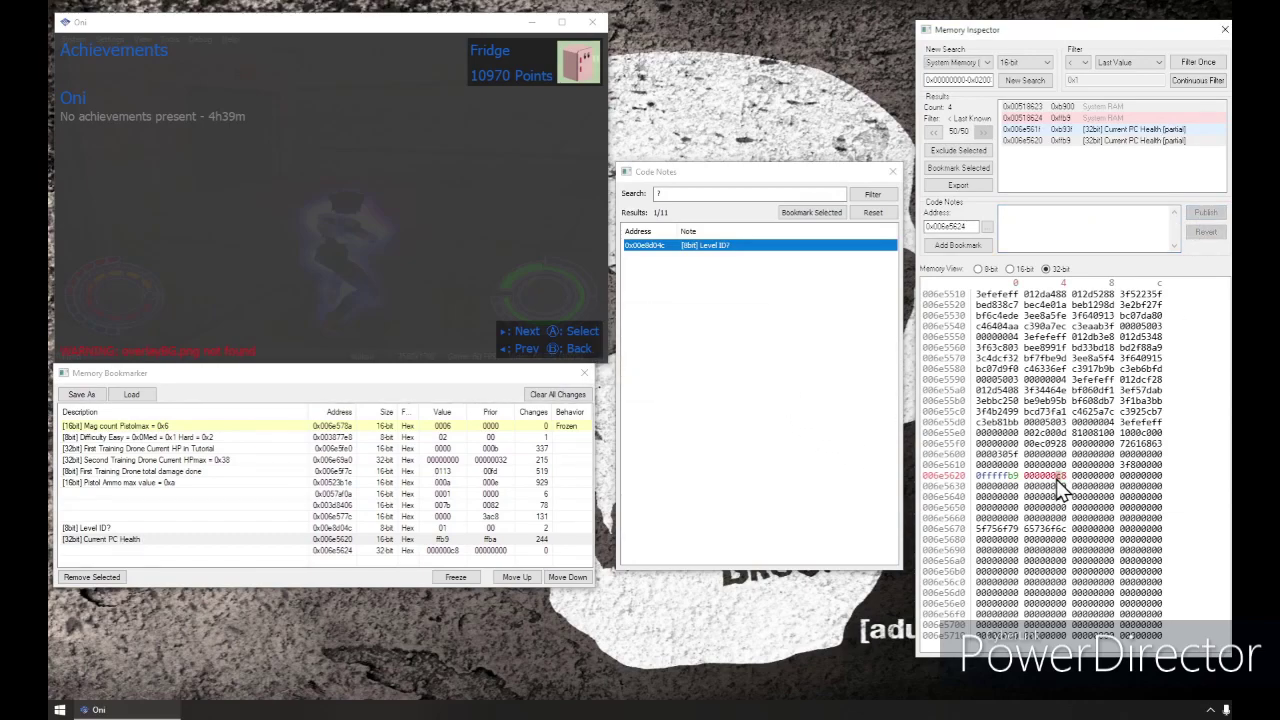
{"action": "type", "text": "[32bit] Max PC health"}
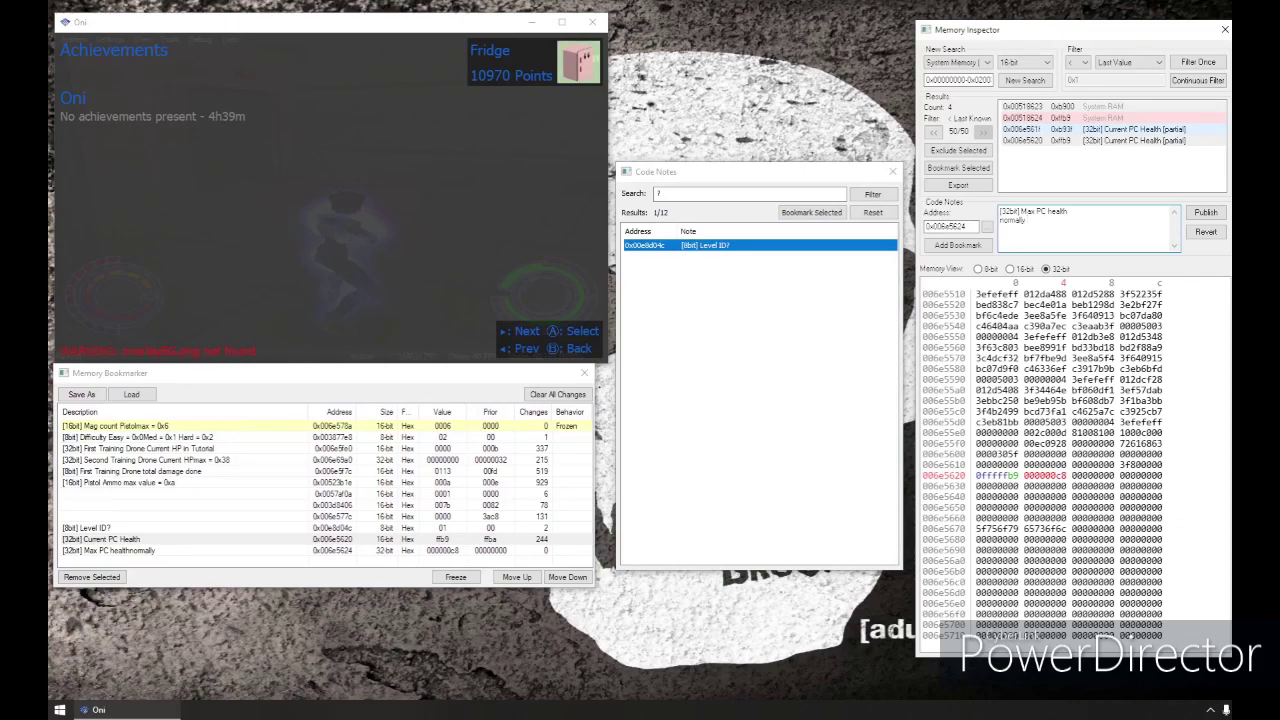
{"action": "type", "text": "c8 = initial max"}
{"action": "left_click", "coordinate": [1212, 214]}
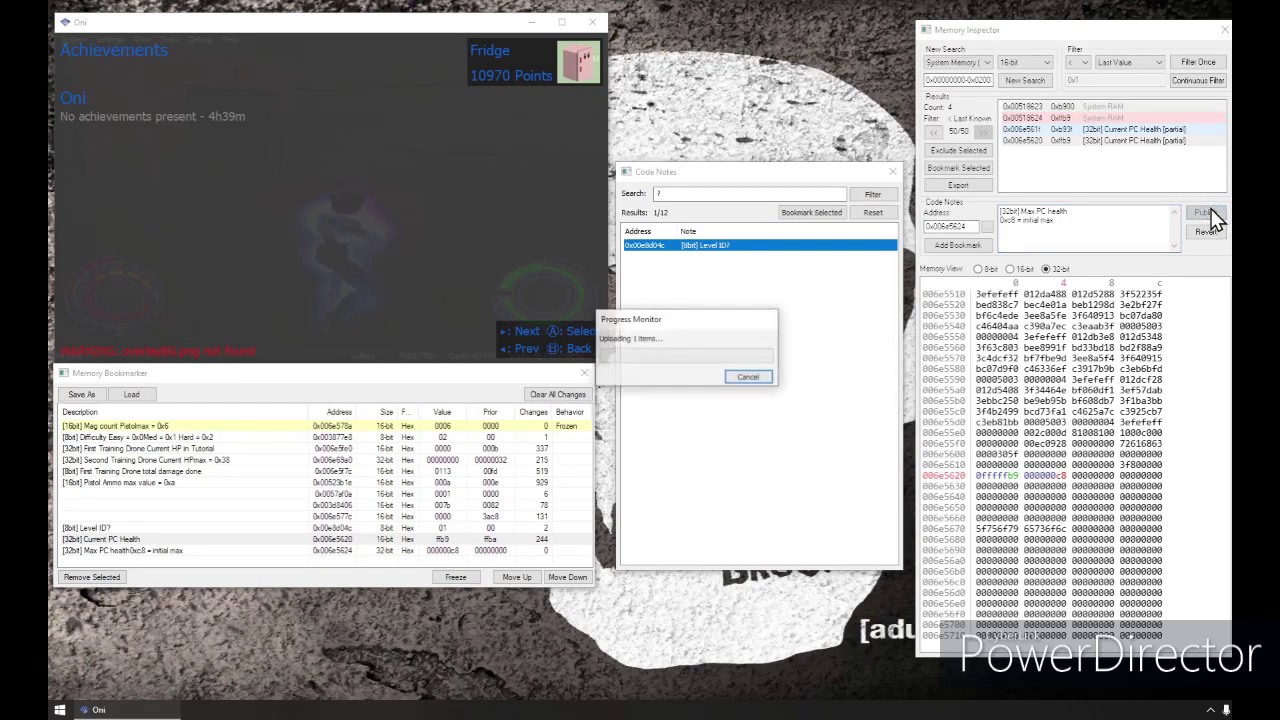
{"action": "left_click", "coordinate": [752, 380]}
{"action": "left_click", "coordinate": [405, 268]}
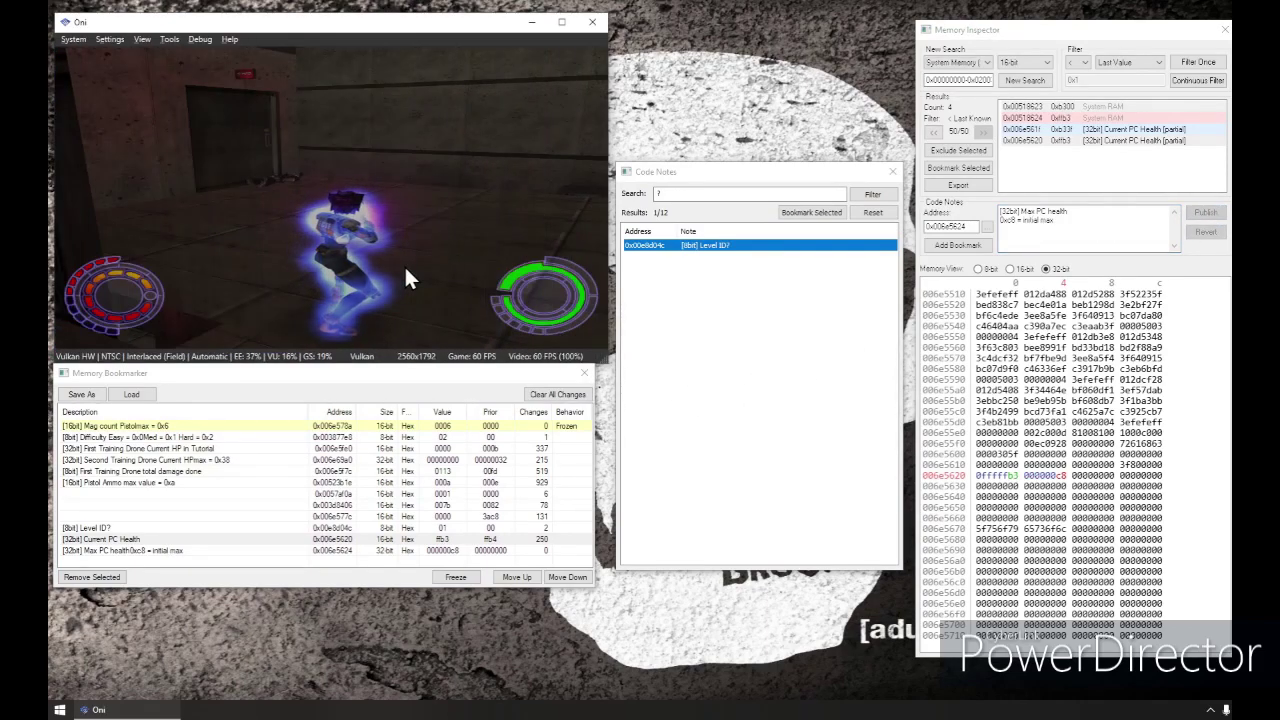
Lower the current health value at 0x006e5620 to 0000000f in the memory view.
{"action": "left_click", "coordinate": [982, 477]}
{"action": "type", "text": "00000"}
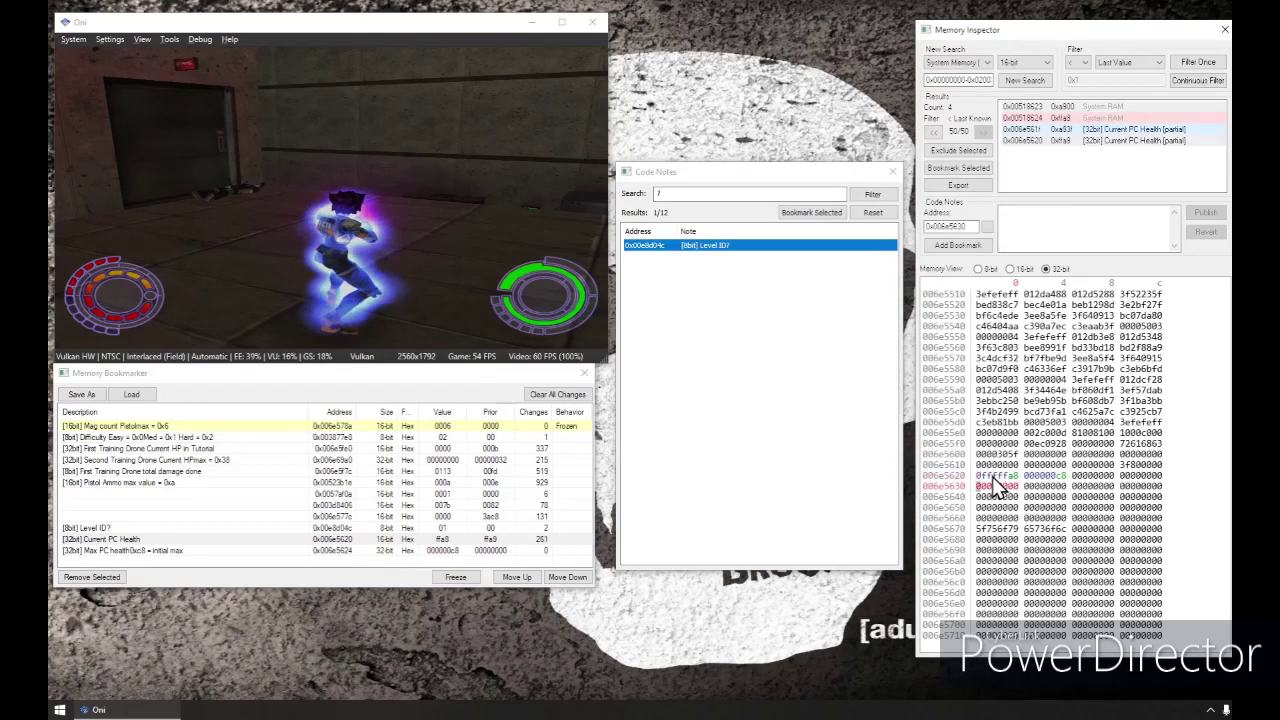
{"action": "type", "text": "00"}
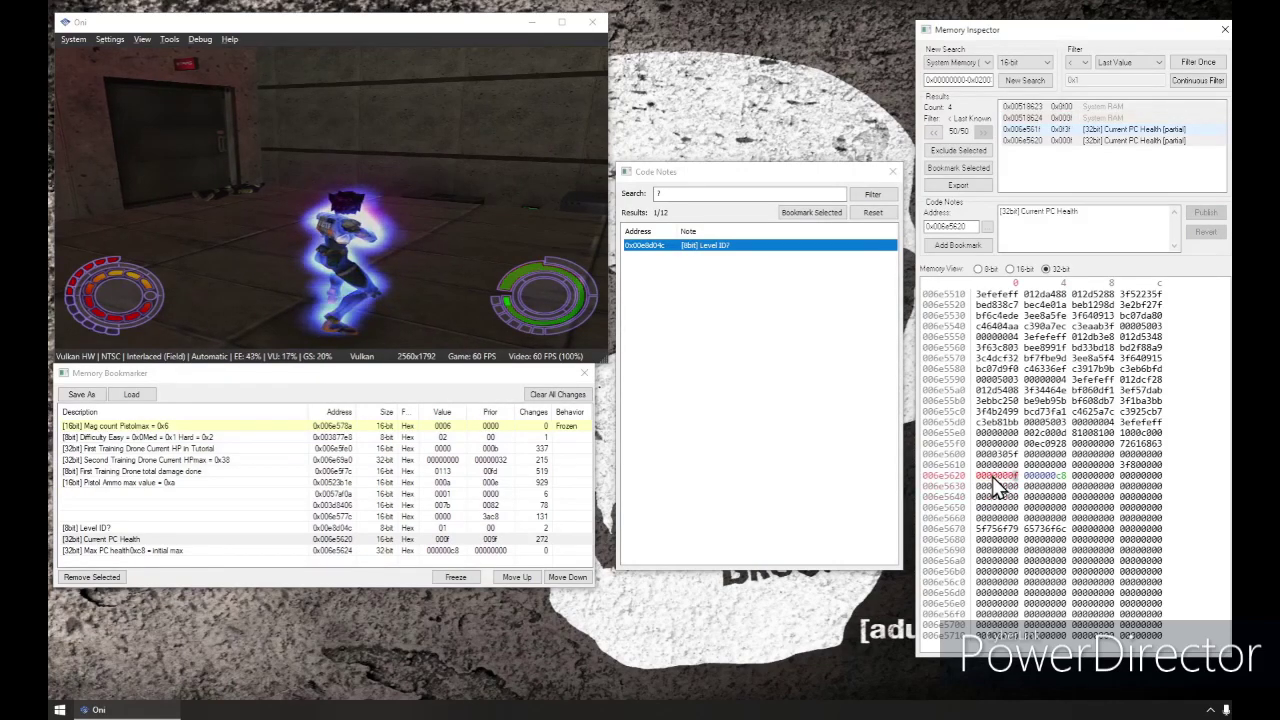
Set the maximum health value at 0x006e5624 to 000000ff.
{"action": "key", "text": "Right"}
{"action": "key", "text": "Right"}
{"action": "key", "text": "Right"}
{"action": "key", "text": "Right"}
{"action": "key", "text": "Right"}
{"action": "type", "text": "000000ff"}
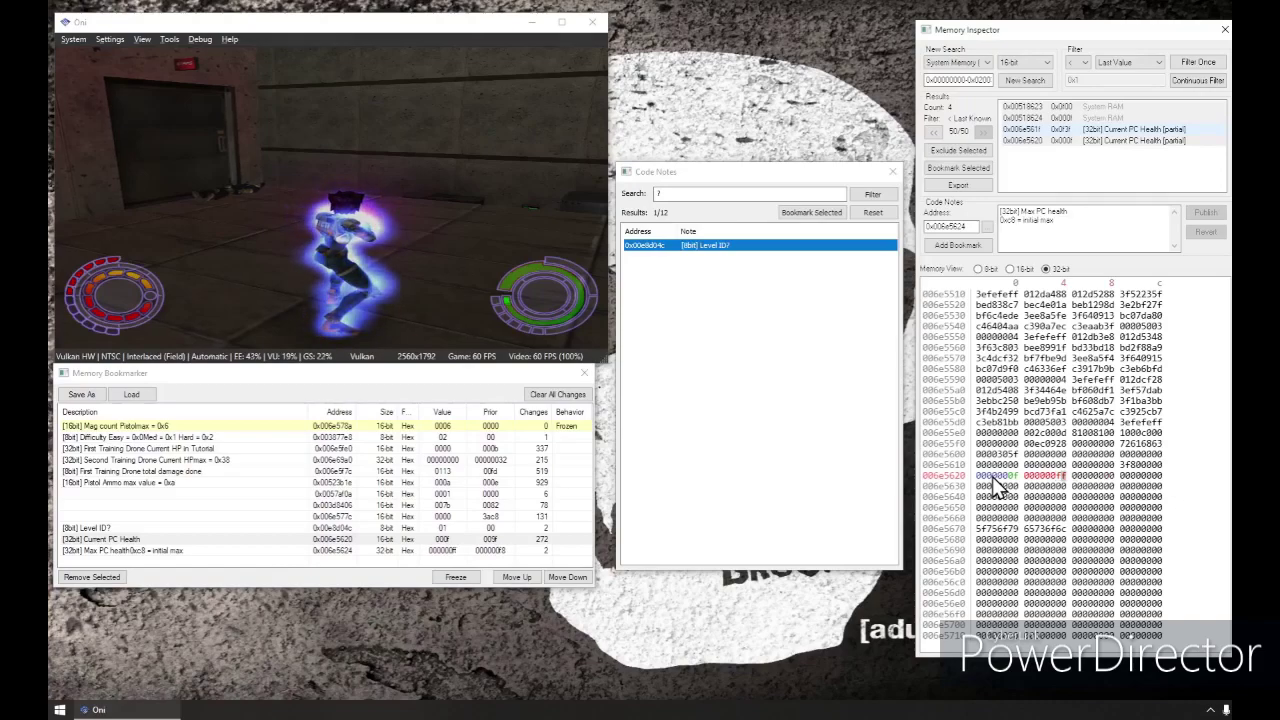
Test rising current health values at 0x006e5620, from 00000001 in small increments up to 000000aa.
{"action": "key", "text": "Left"}
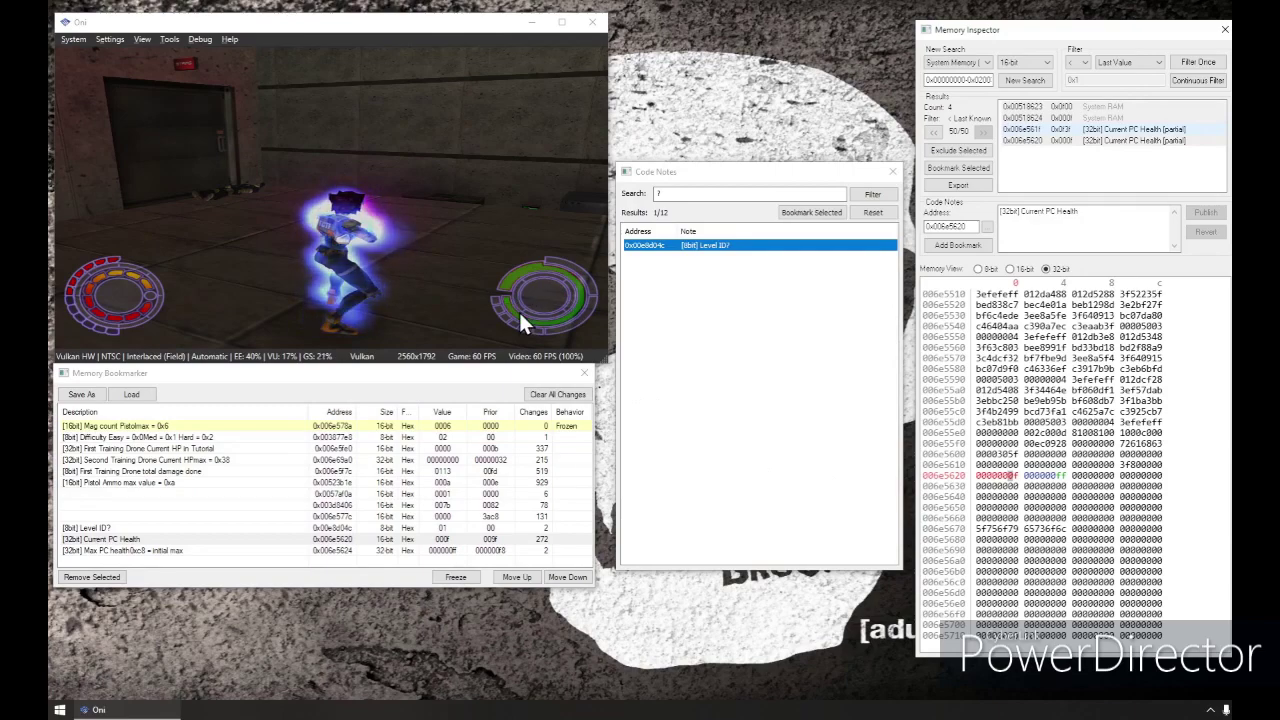
{"action": "left_click", "coordinate": [1018, 479]}
{"action": "type", "text": "0"}
{"action": "left_click", "coordinate": [1020, 479]}
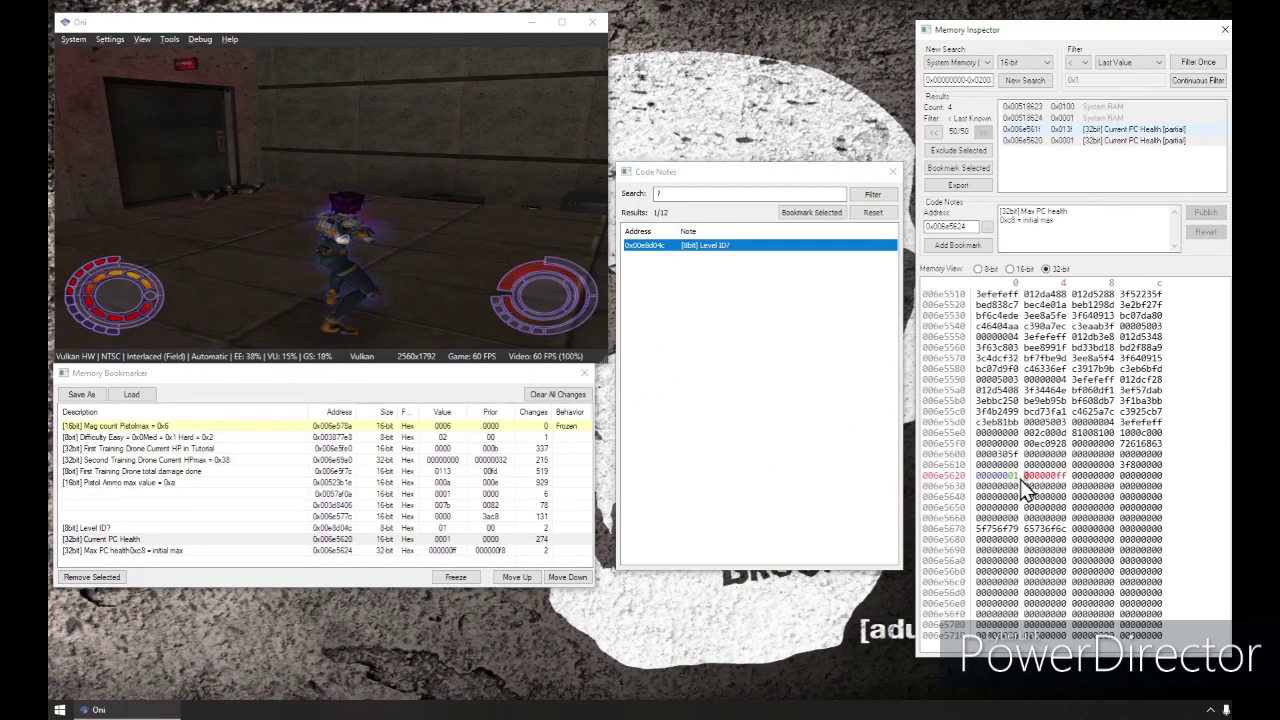
{"action": "type", "text": "3"}
{"action": "left_click", "coordinate": [1020, 479]}
{"action": "type", "text": "5"}
{"action": "left_click", "coordinate": [1020, 479]}
{"action": "type", "text": "7"}
{"action": "left_click", "coordinate": [1020, 479]}
{"action": "type", "text": "a"}
Set the current health at 0x006e5620 to 000000c8, compare it with the maximum, and raise it to 000000ff.
{"action": "left_click", "coordinate": [1020, 479]}
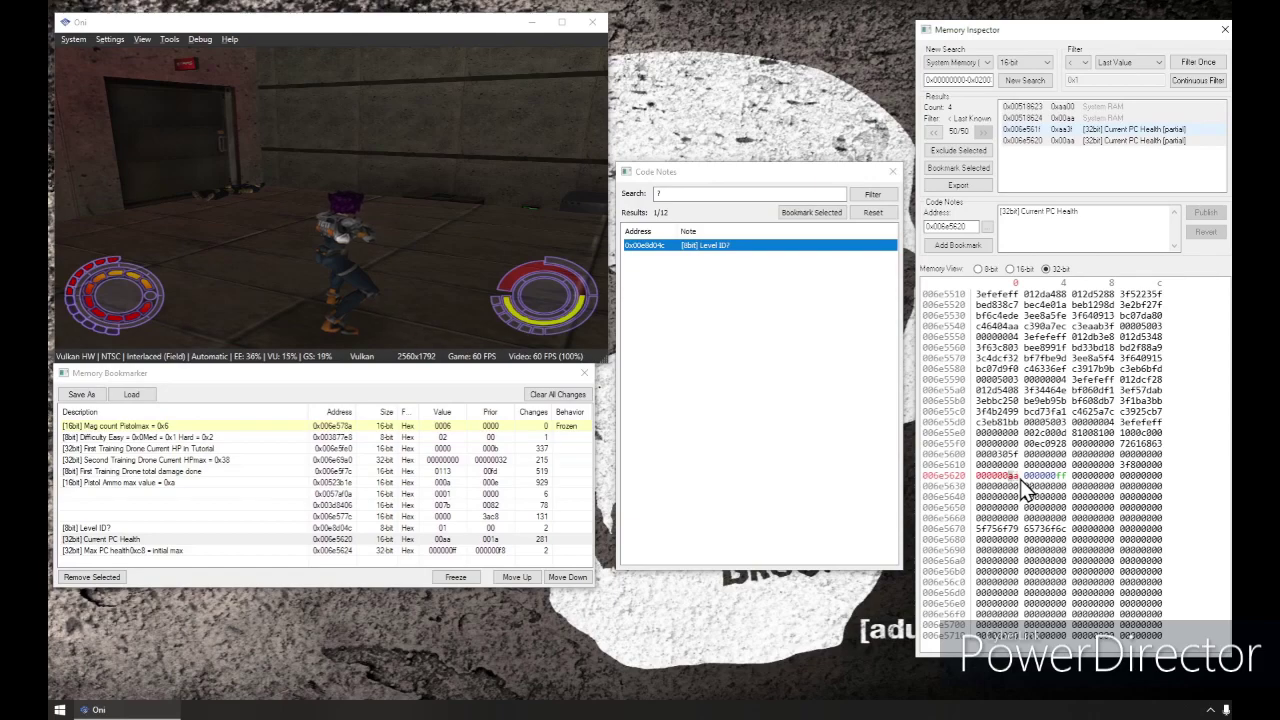
{"action": "type", "text": "c8"}
{"action": "key", "text": "Left"}
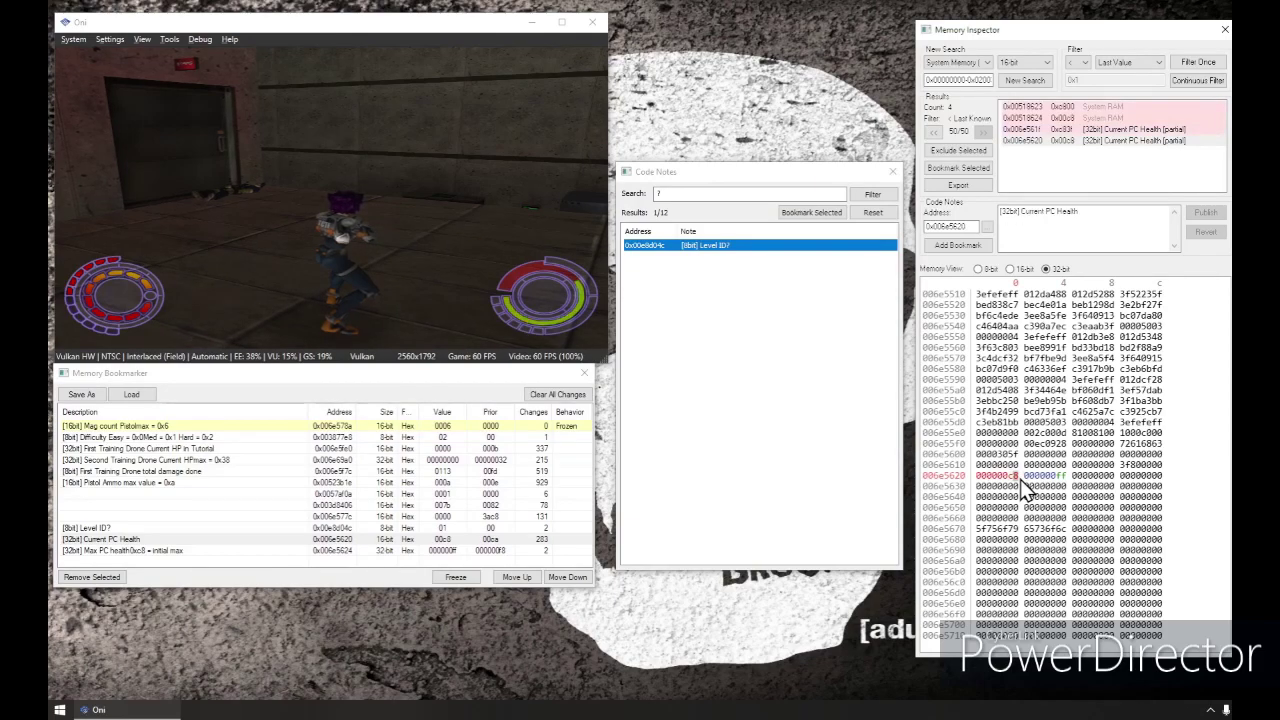
{"action": "key", "text": "Right"}
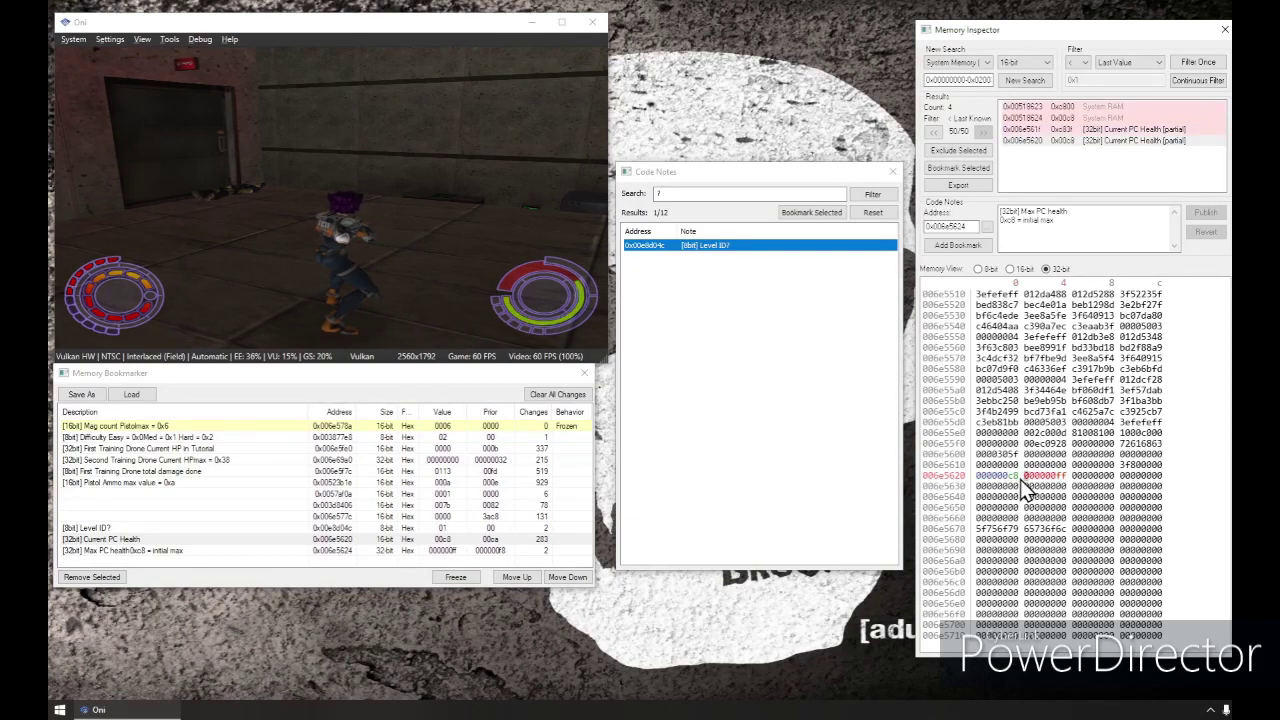
{"action": "key", "text": "Left"}
{"action": "key", "text": "Right"}
{"action": "key", "text": "Left"}
{"action": "type", "text": "ff"}
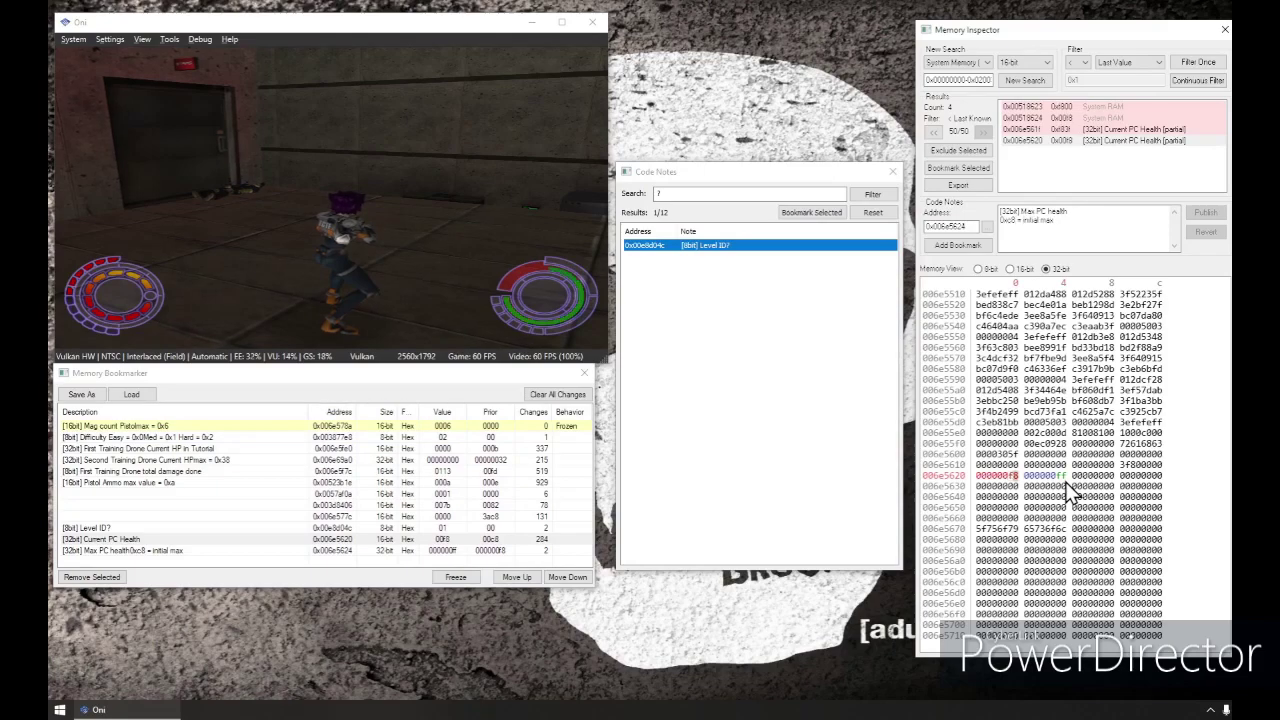
{"action": "key", "text": "Right"}
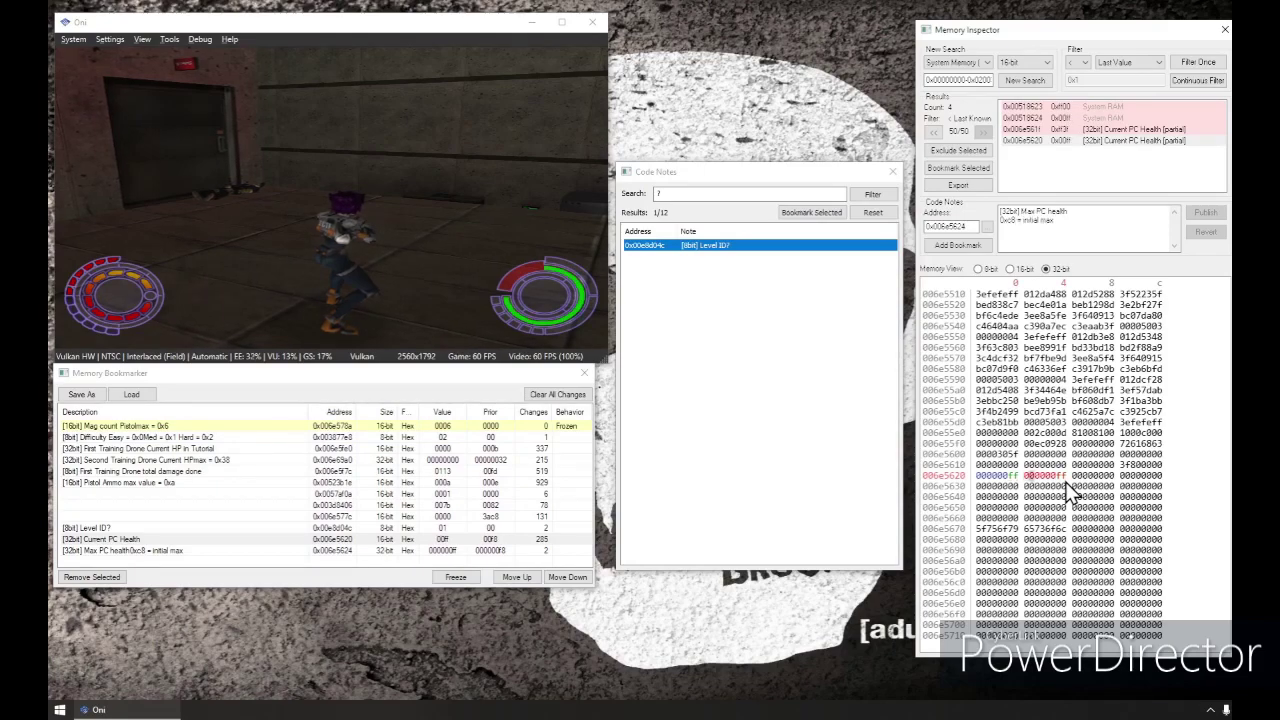